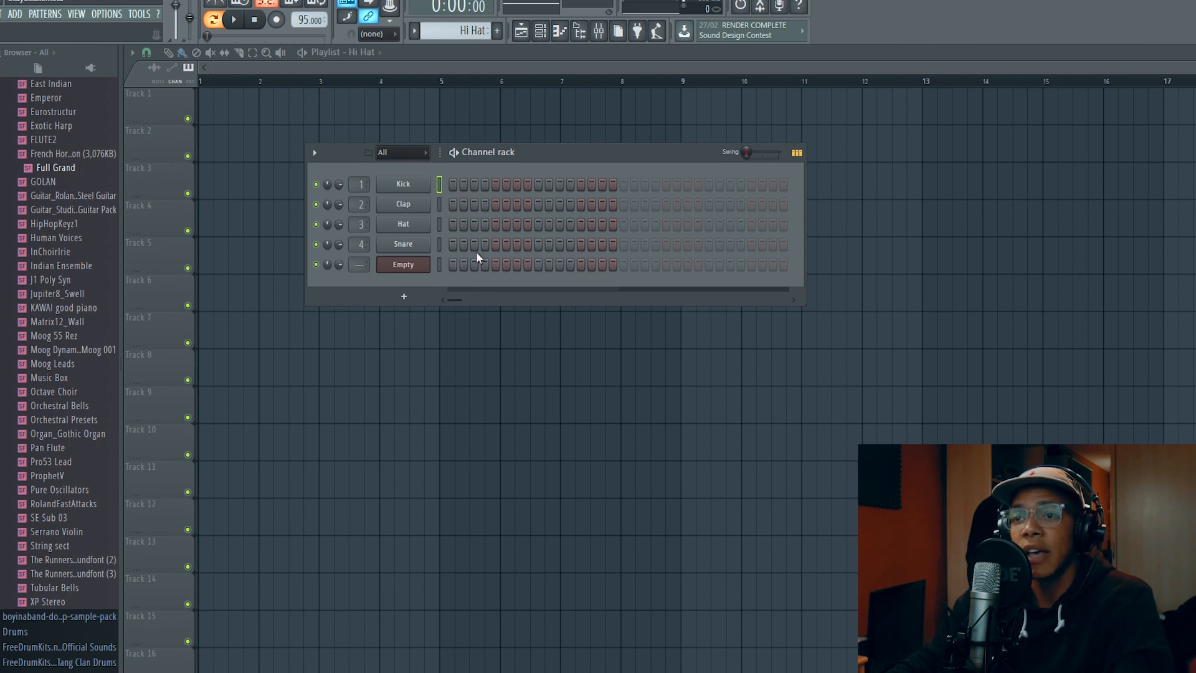
Bring up the channel rack and switch to the snare pattern to examine its programmed steps
{"action": "left_click", "coordinate": [541, 30]}
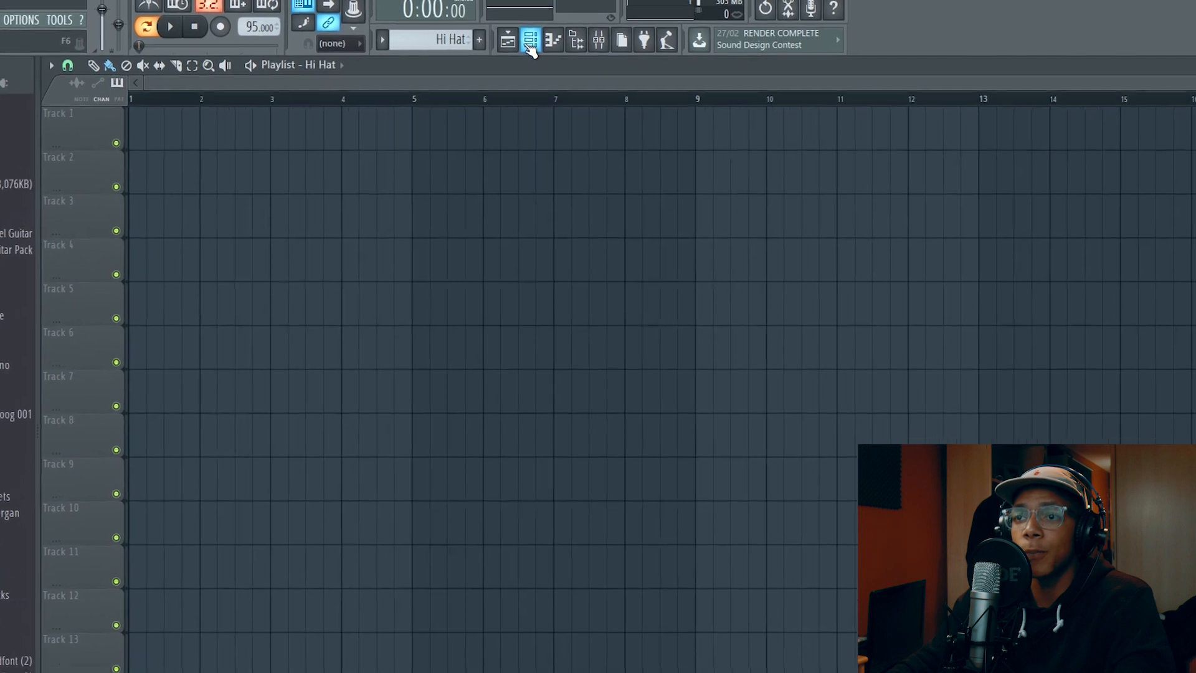
{"action": "left_click", "coordinate": [511, 58]}
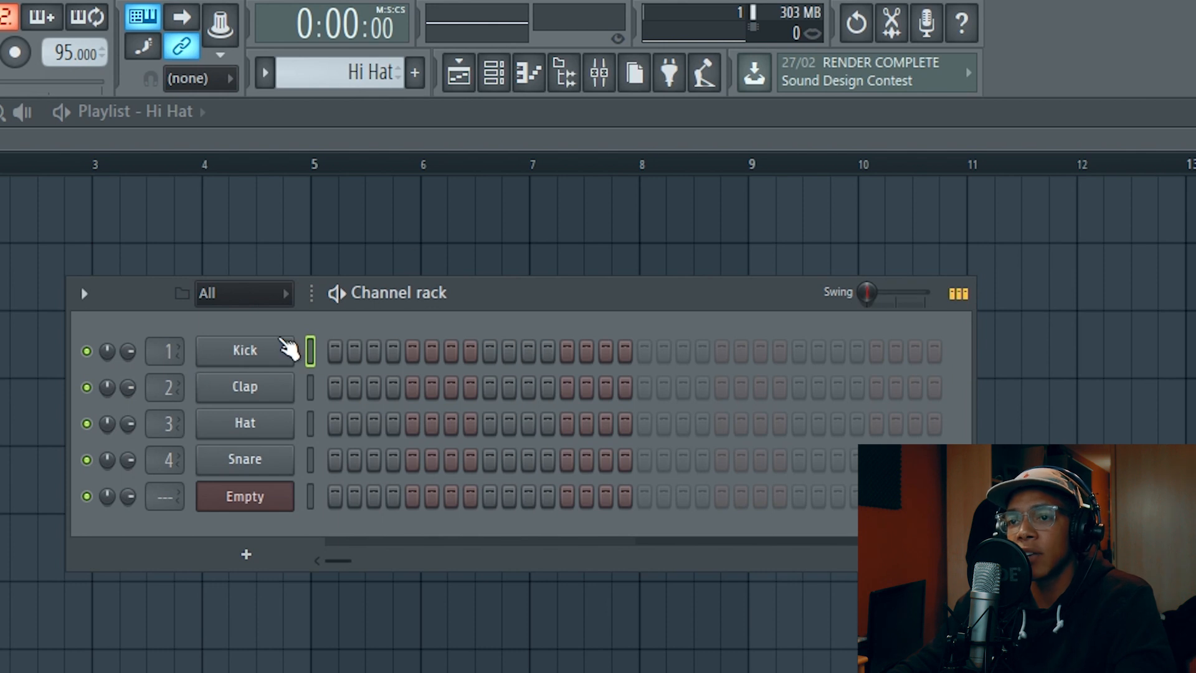
{"action": "scroll", "coordinate": [376, 86], "scroll_direction": "up", "scroll_amount": 2}
{"action": "scroll", "coordinate": [376, 86], "scroll_direction": "down", "scroll_amount": 1}
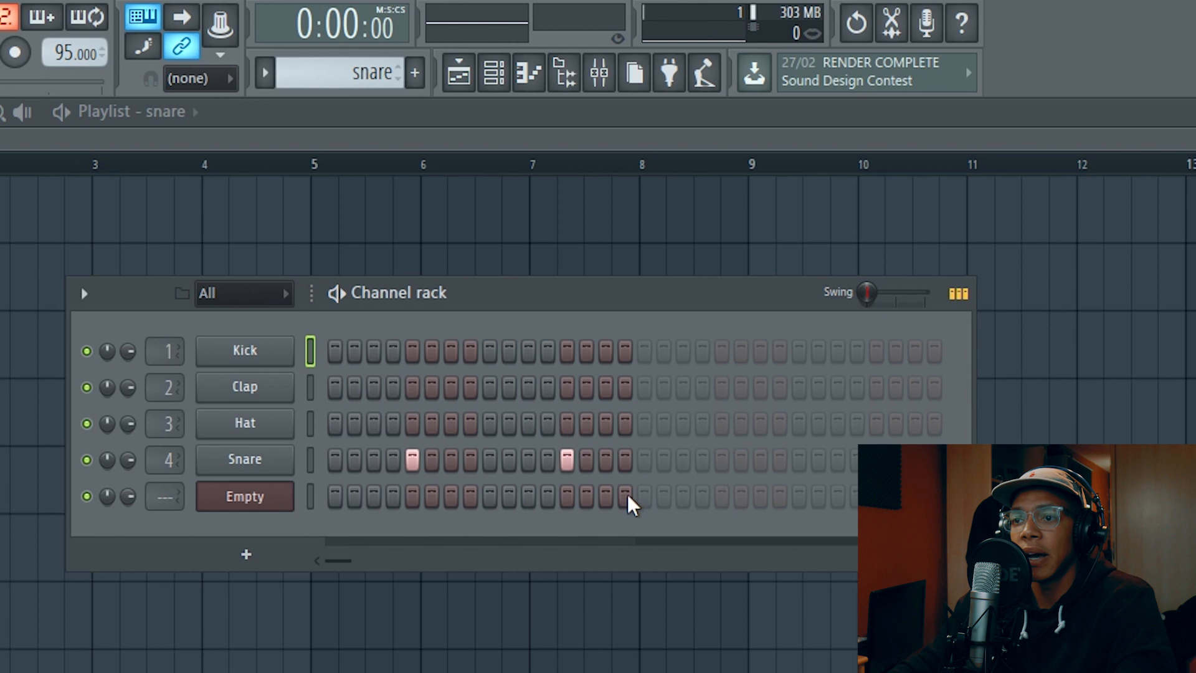
{"action": "left_click_drag", "start_coordinate": [625, 467], "coordinate": [399, 471]}
Select the empty Piano pattern and move the channel rack slightly lower over the playlist
{"action": "scroll", "coordinate": [372, 96], "scroll_direction": "up", "scroll_amount": 1}
{"action": "scroll", "coordinate": [373, 93], "scroll_direction": "down", "scroll_amount": 2}
{"action": "scroll", "coordinate": [374, 92], "scroll_direction": "up", "scroll_amount": 2}
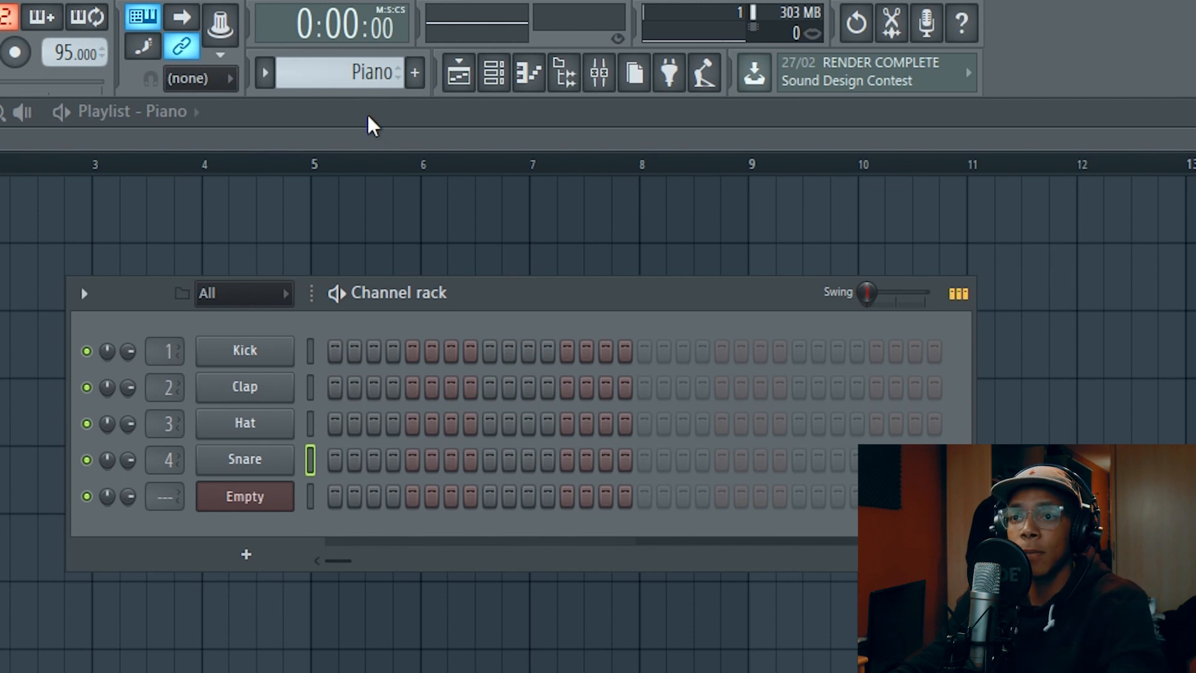
{"action": "left_click_drag", "start_coordinate": [536, 304], "coordinate": [527, 350]}
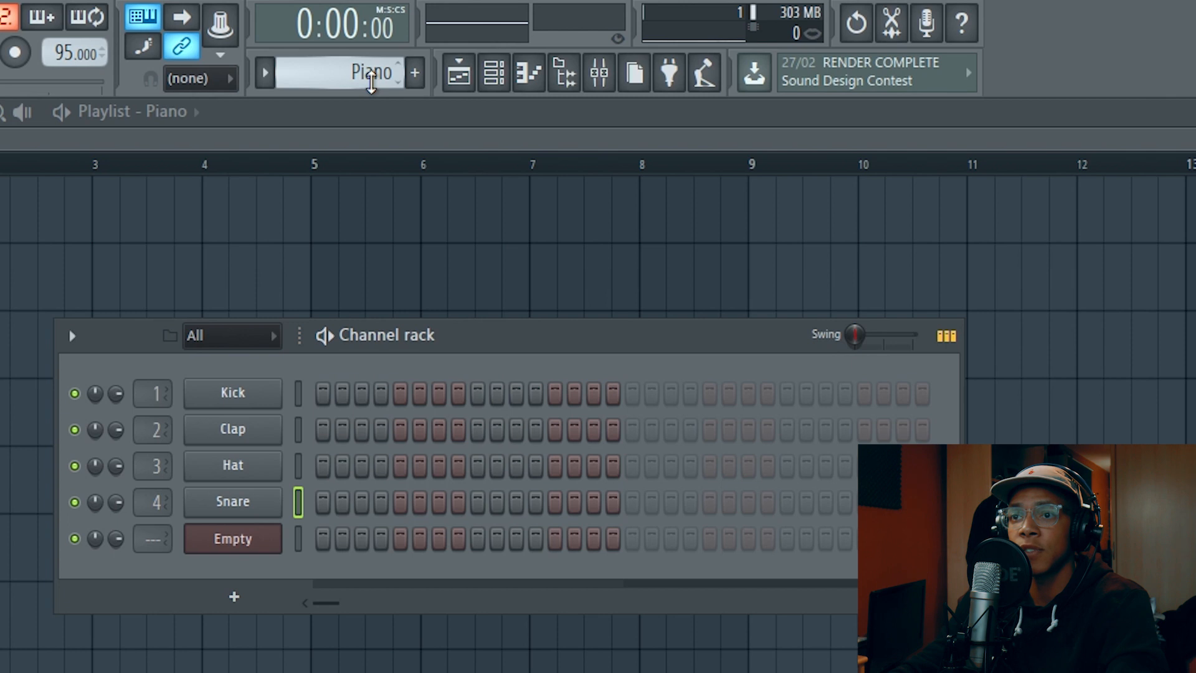
{"action": "scroll", "coordinate": [371, 80], "scroll_direction": "down", "scroll_amount": 1}
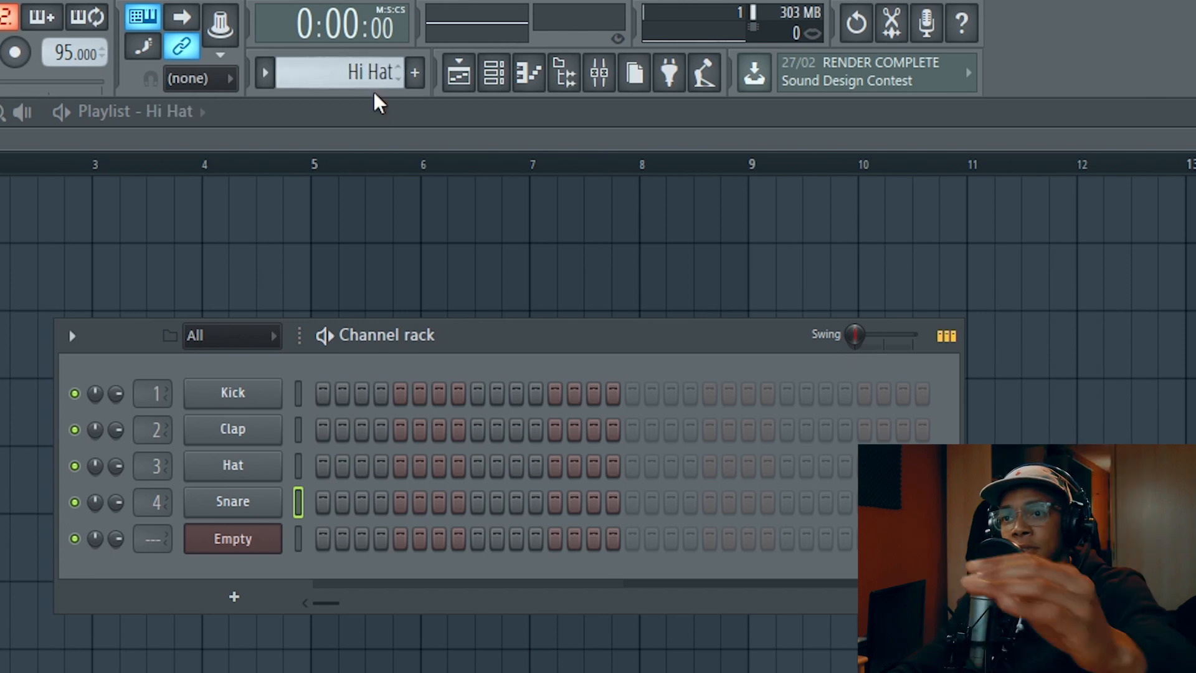
{"action": "scroll", "coordinate": [382, 77], "scroll_direction": "down", "scroll_amount": 1}
{"action": "scroll", "coordinate": [382, 78], "scroll_direction": "up", "scroll_amount": 2}
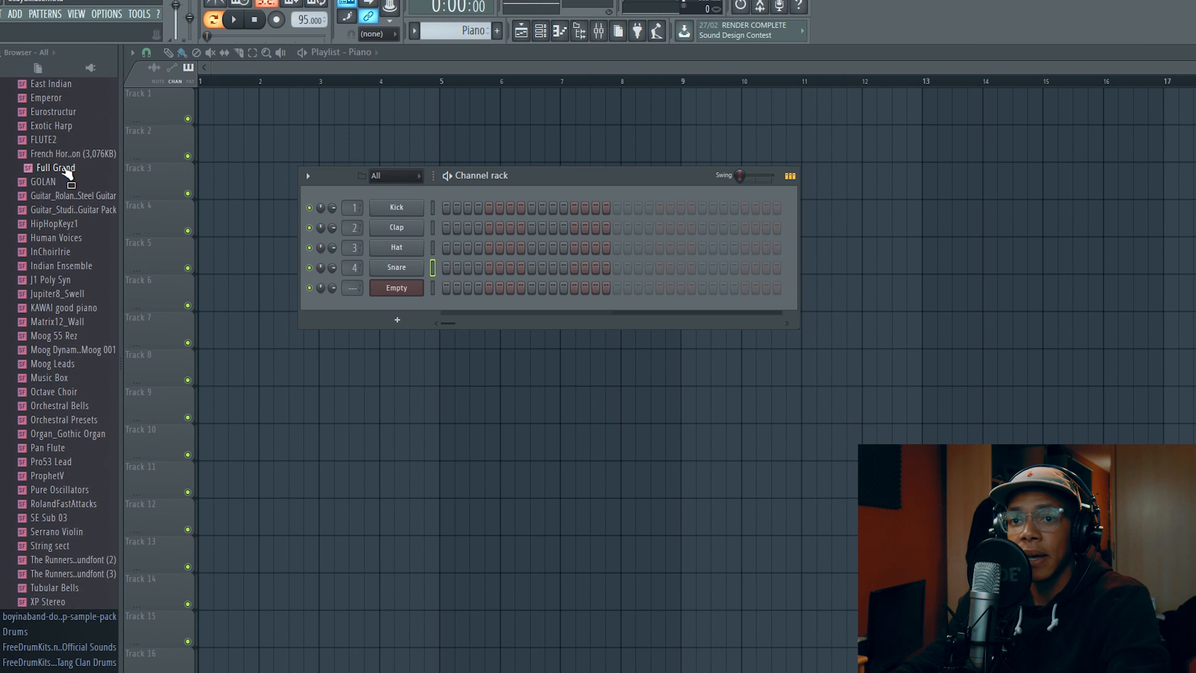
Add the Full Grand soundfont as a new channel in the channel rack and audition a few notes
{"action": "left_click_drag", "start_coordinate": [67, 175], "coordinate": [403, 300]}
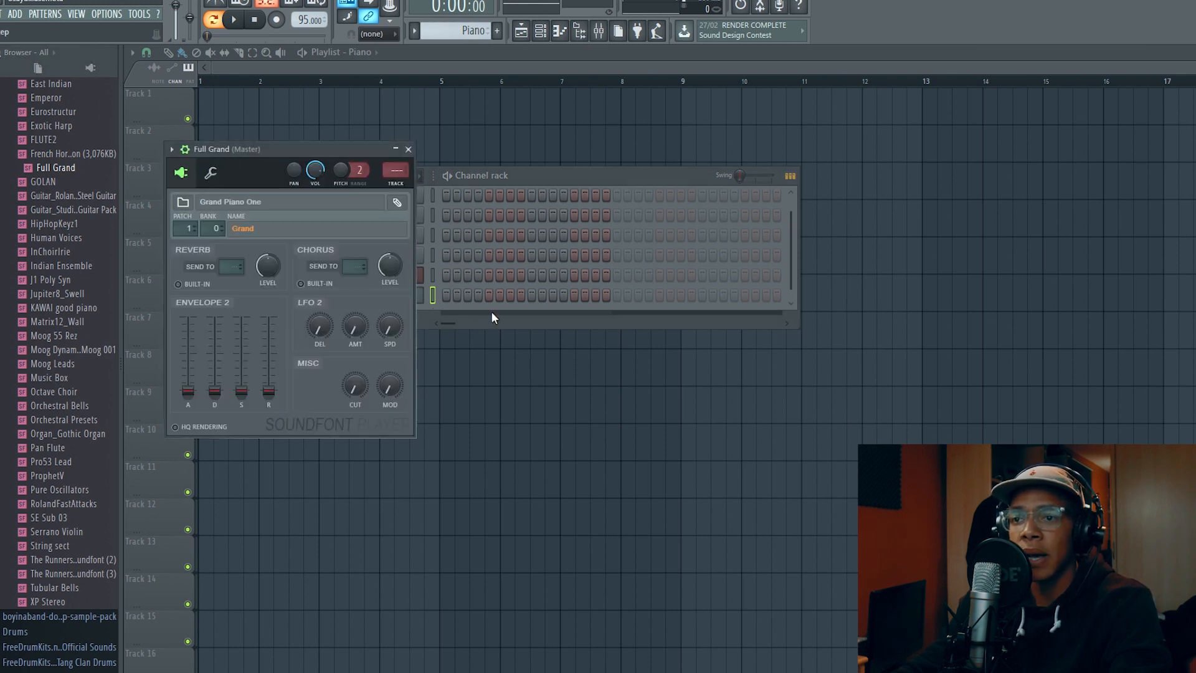
{"action": "key", "text": "g"}
{"action": "key", "text": "i"}
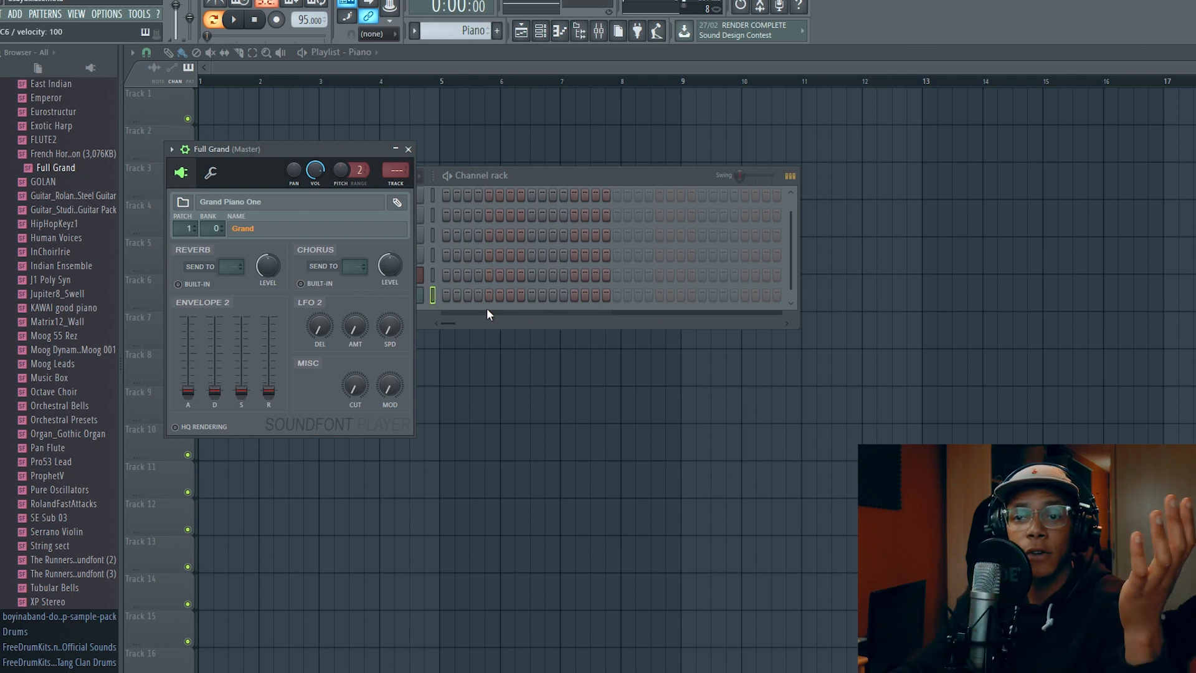
Open the piano roll of the Full Grand channel, audition its keyboard and show several bars of the grid
{"action": "left_click", "coordinate": [581, 177]}
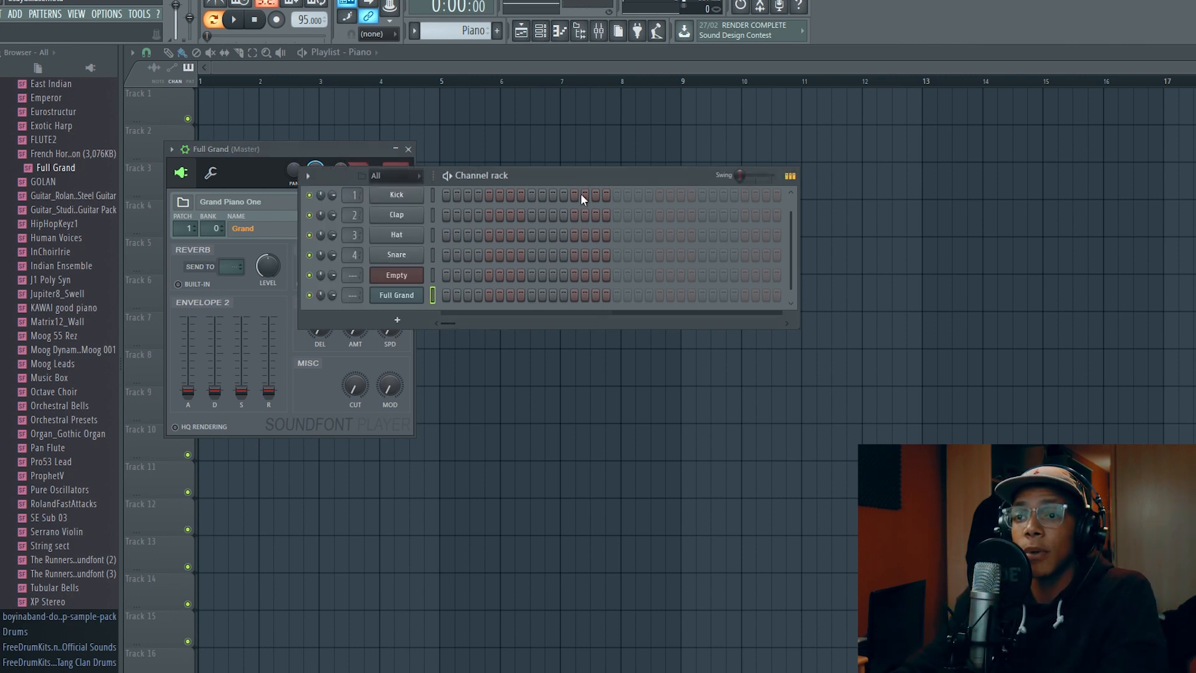
{"action": "scroll", "coordinate": [579, 238], "scroll_direction": "down", "scroll_amount": 1}
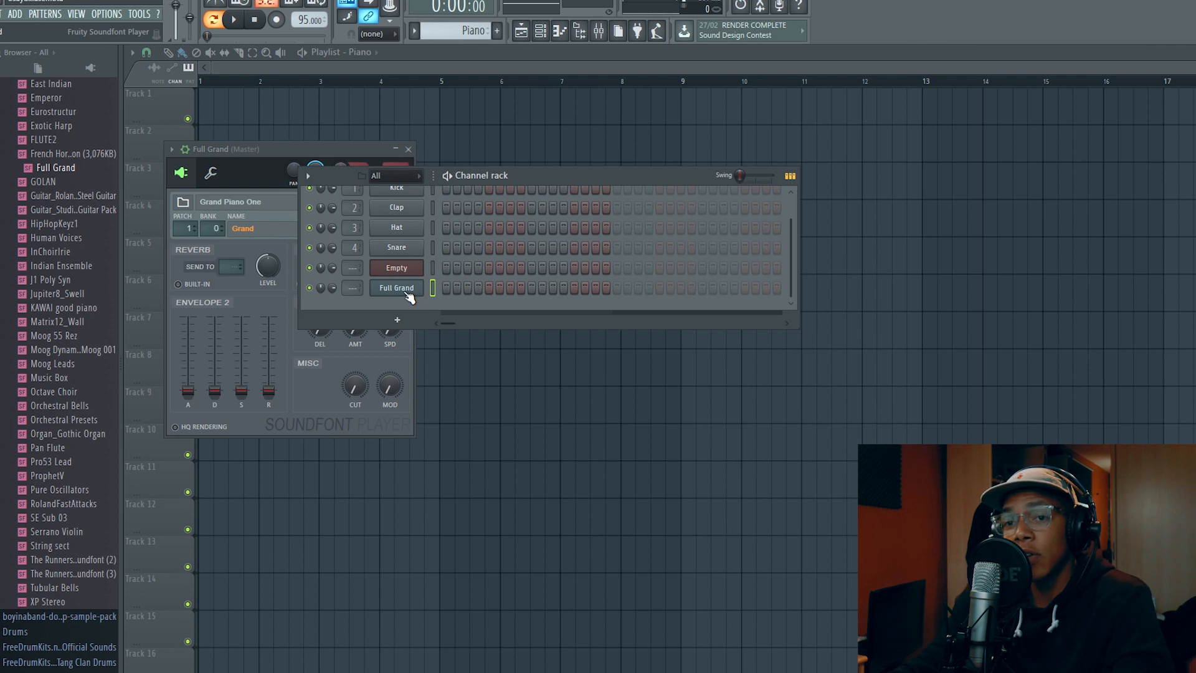
{"action": "key", "text": "d"}
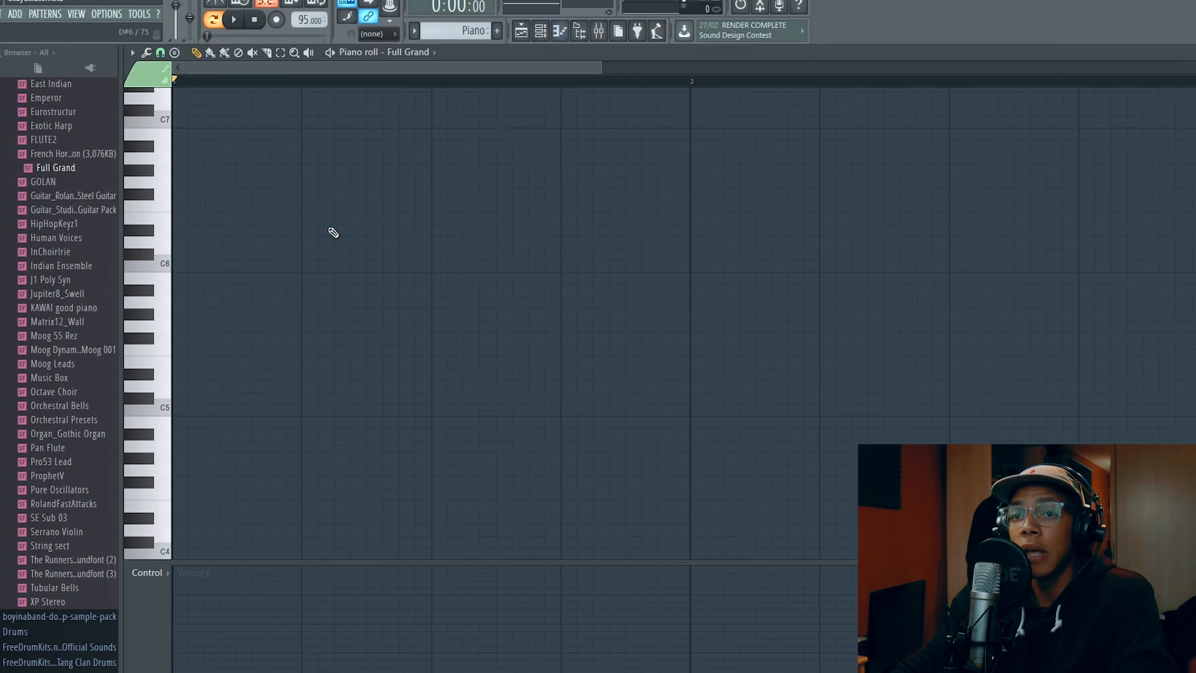
{"action": "left_click", "coordinate": [160, 261]}
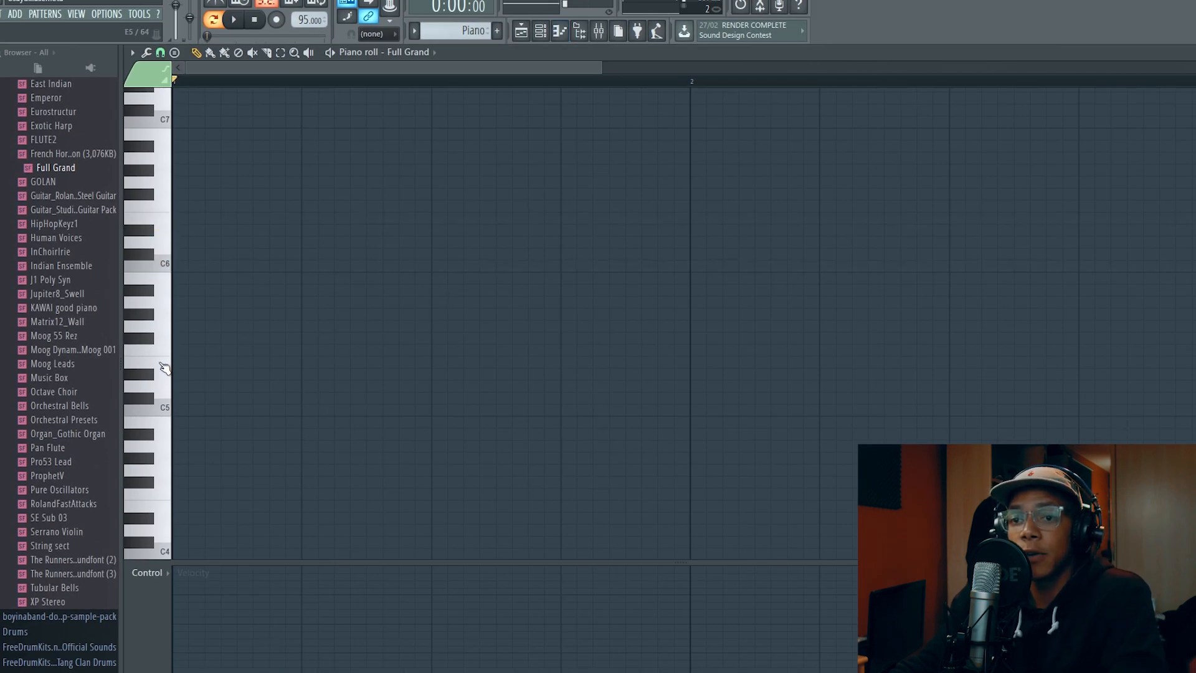
{"action": "scroll", "coordinate": [234, 278], "scroll_direction": "down", "scroll_amount": 1}
{"action": "scroll", "coordinate": [234, 277], "scroll_direction": "down", "scroll_amount": 2}
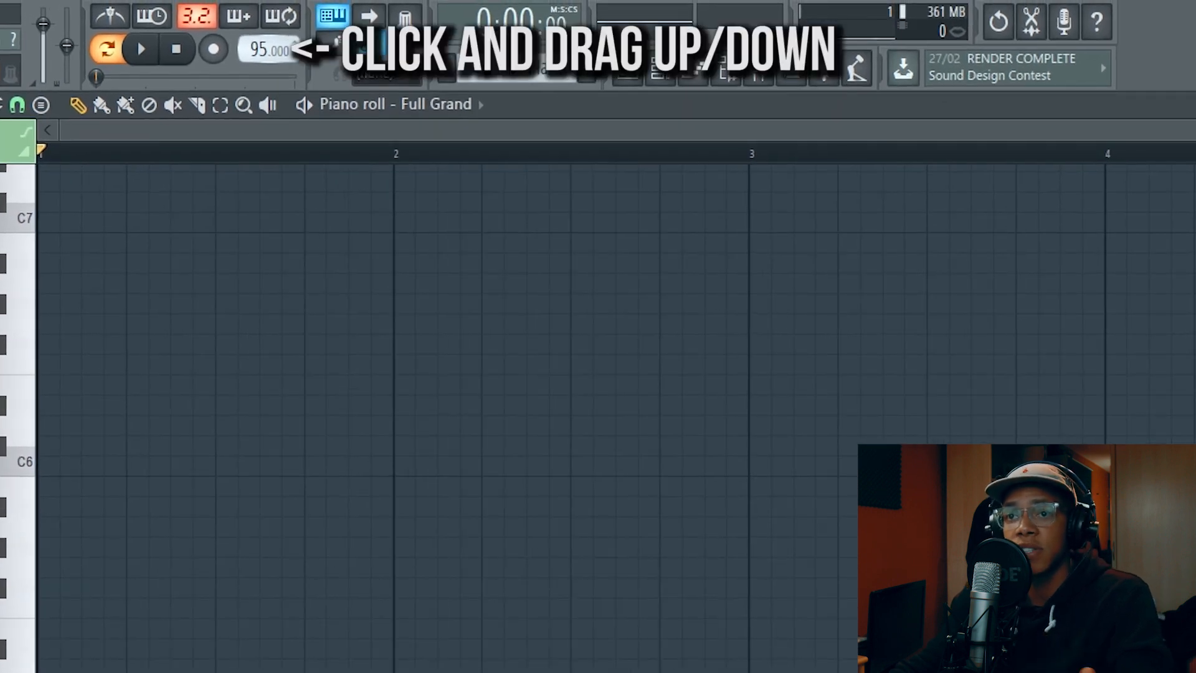
Turn on the metronome, audition it at a tempo of 130, and set the tempo back to 95
{"action": "left_click_drag", "start_coordinate": [258, 49], "coordinate": [259, 38]}
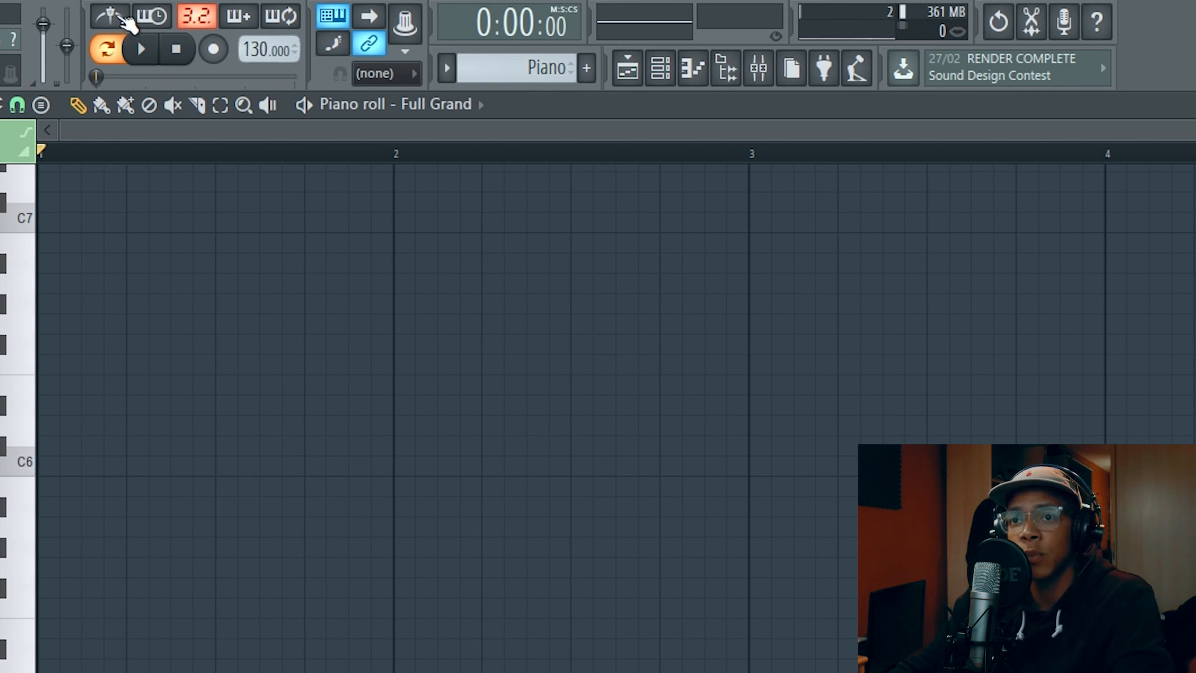
{"action": "left_click", "coordinate": [122, 21]}
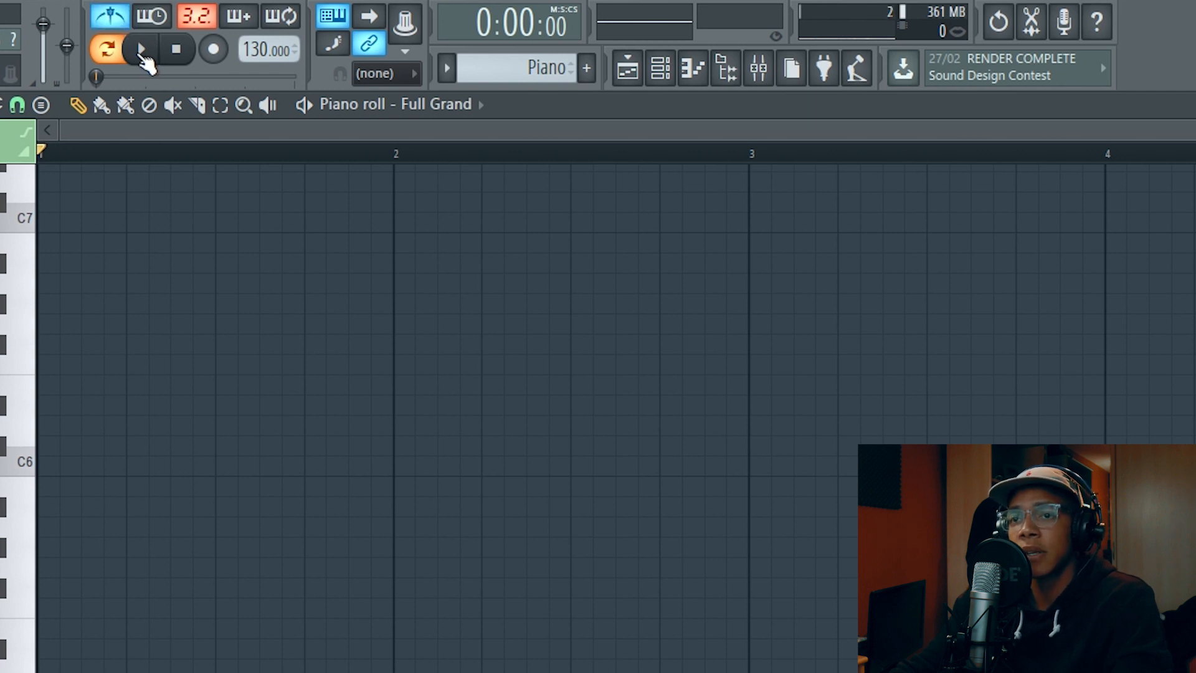
{"action": "left_click", "coordinate": [142, 55]}
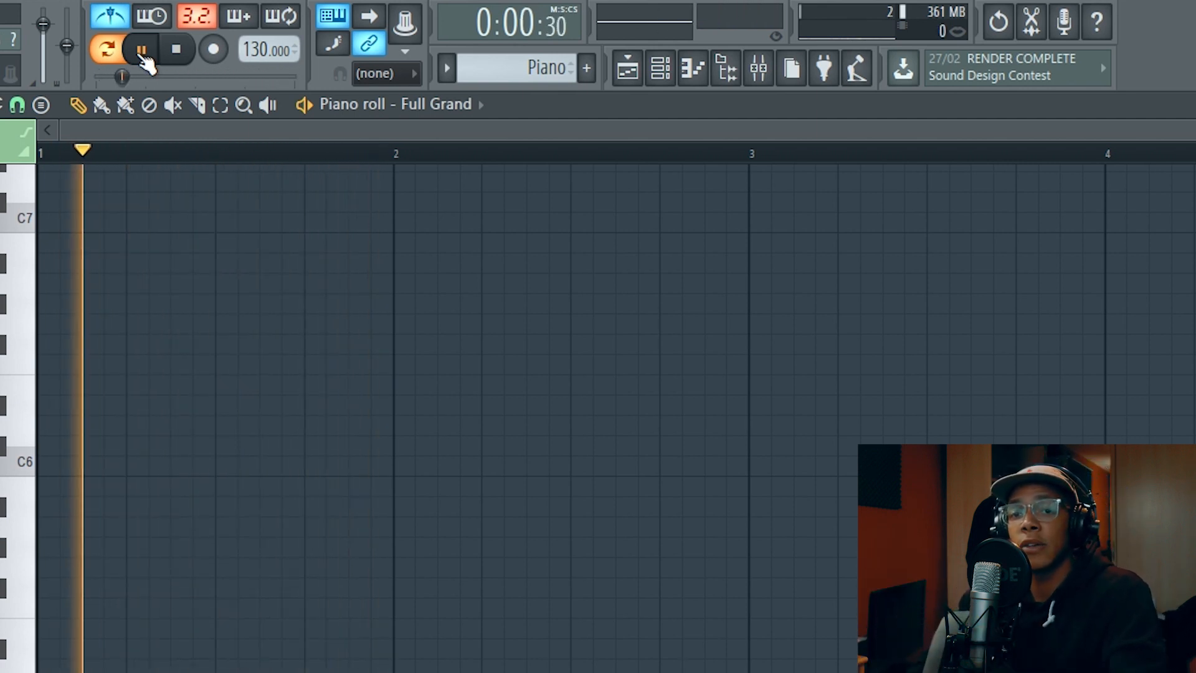
{"action": "key", "text": "space"}
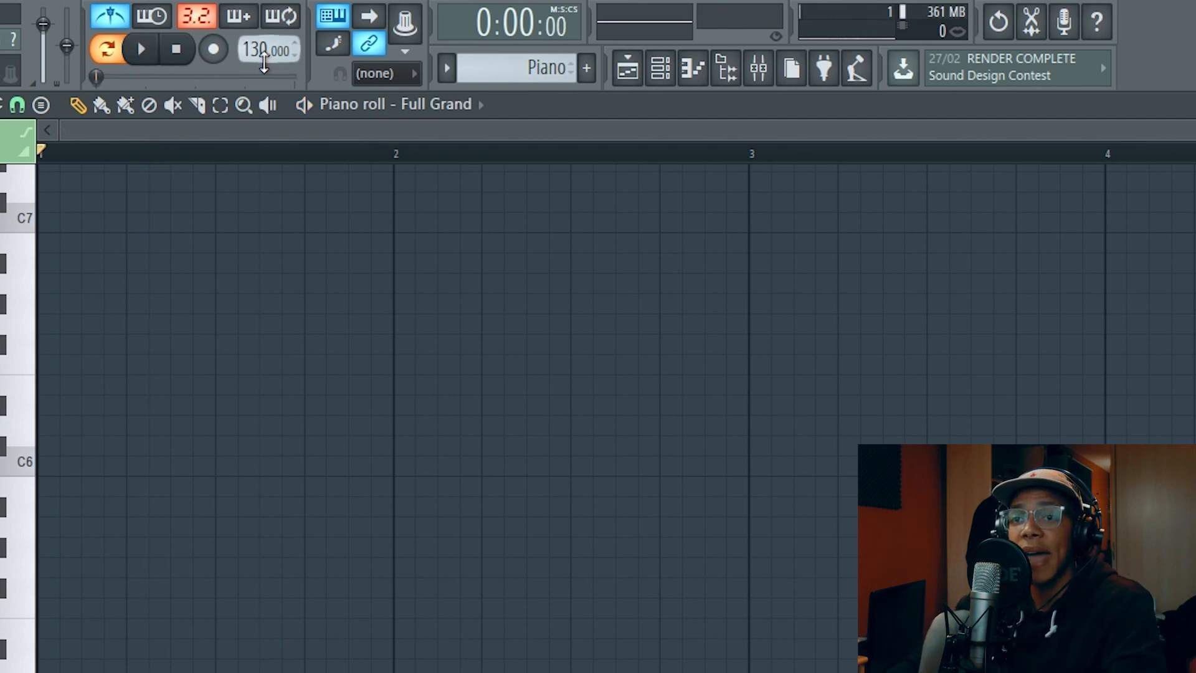
{"action": "left_click_drag", "start_coordinate": [265, 49], "coordinate": [264, 69]}
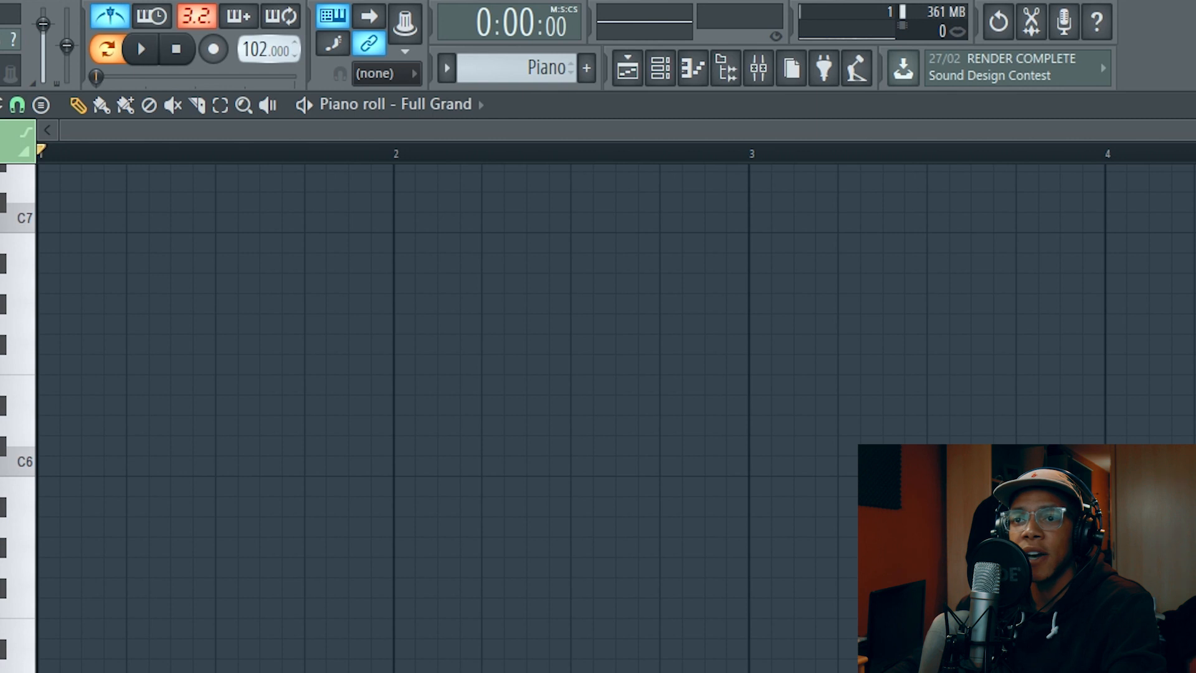
{"action": "left_click_drag", "start_coordinate": [264, 48], "coordinate": [264, 52]}
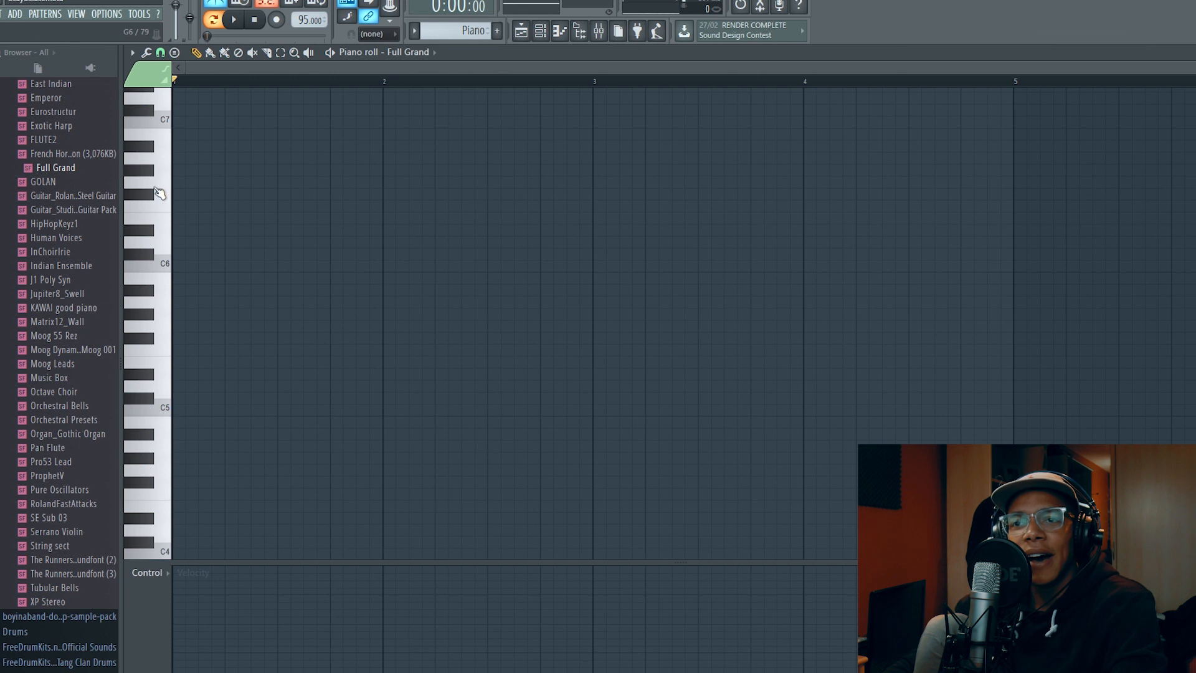
Audition keys between G4 and G5 on the piano roll keyboard to find a starting note
{"action": "left_click", "coordinate": [163, 325]}
{"action": "left_click", "coordinate": [163, 386]}
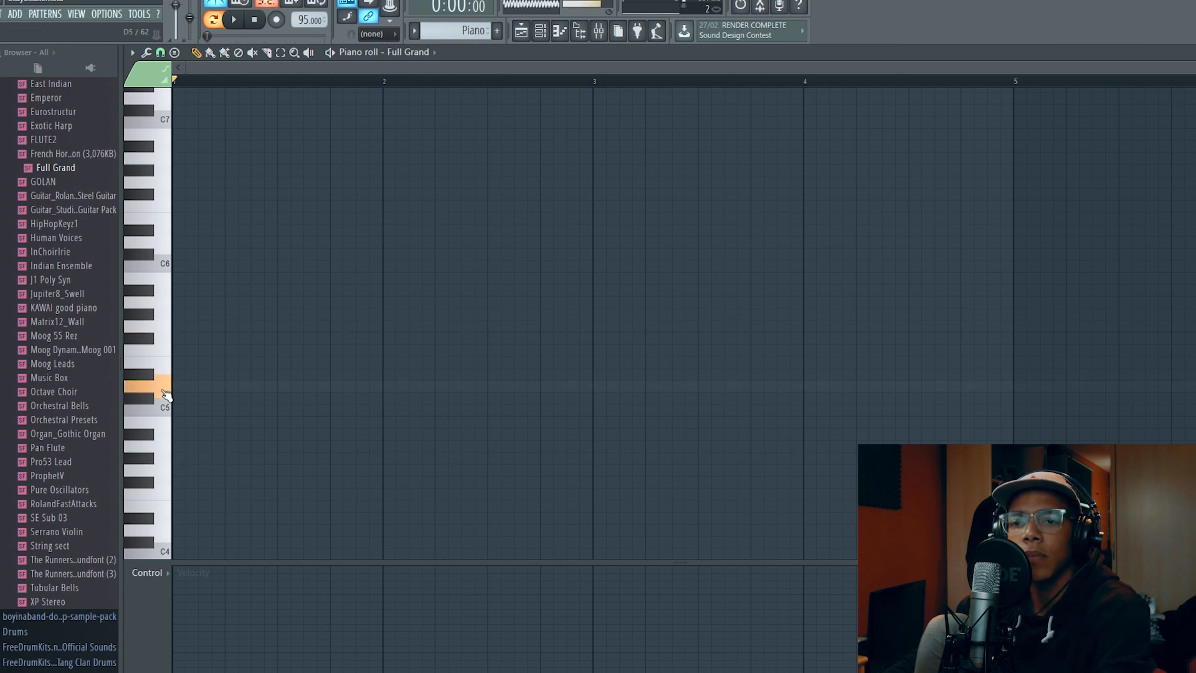
{"action": "left_click", "coordinate": [163, 347]}
{"action": "left_click", "coordinate": [159, 450]}
{"action": "left_click", "coordinate": [159, 425]}
{"action": "left_click", "coordinate": [141, 436]}
{"action": "left_click", "coordinate": [145, 462]}
{"action": "left_click", "coordinate": [159, 474]}
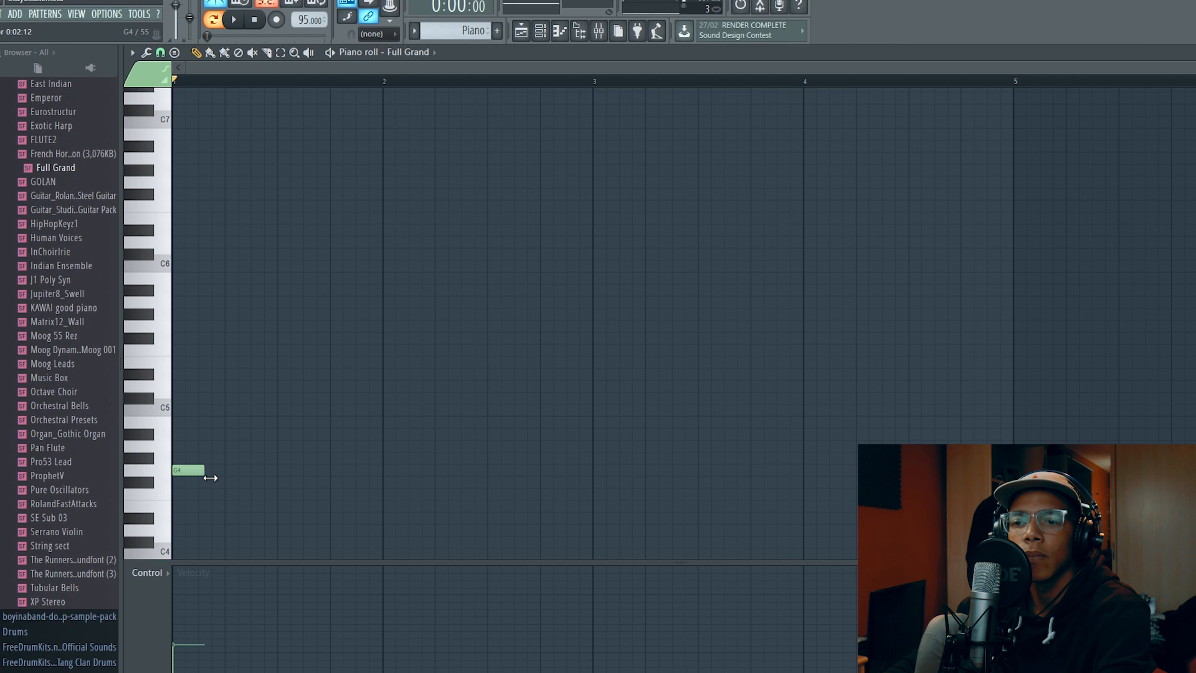
Draw a G4 note with raised velocity at the start of bar 1 and a G5 note after it, and play them
{"action": "left_click_drag", "start_coordinate": [210, 477], "coordinate": [286, 482]}
{"action": "left_click", "coordinate": [192, 594]}
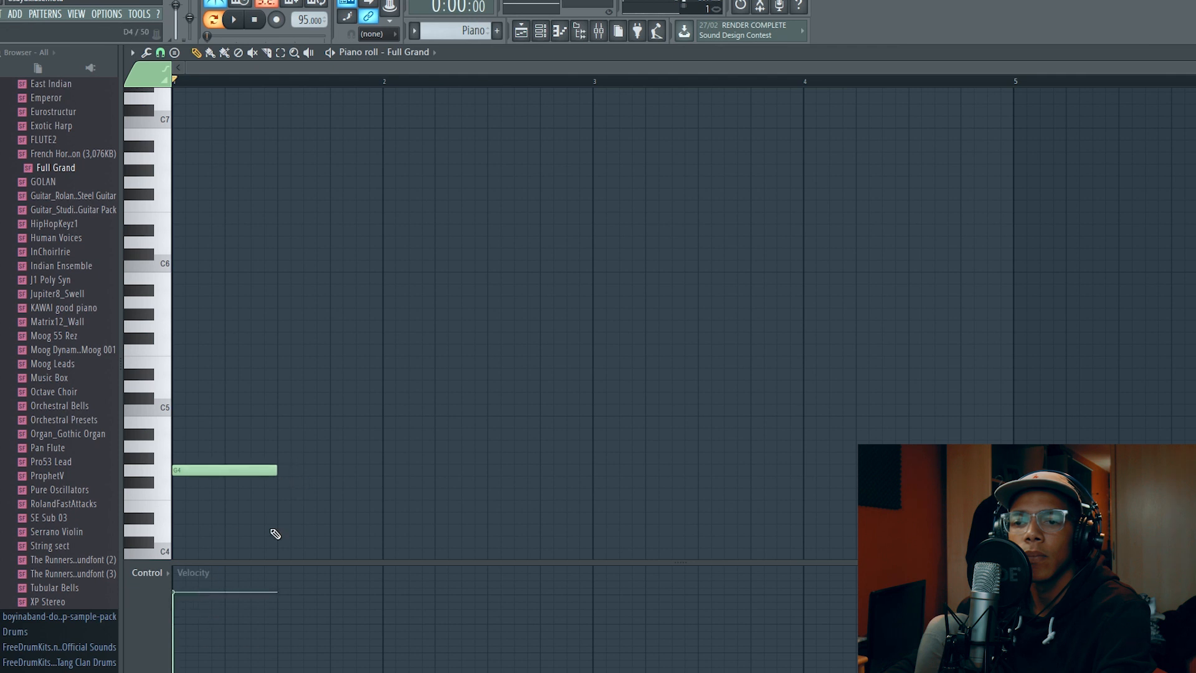
{"action": "left_click_drag", "start_coordinate": [317, 383], "coordinate": [313, 330]}
{"action": "key", "text": "space"}
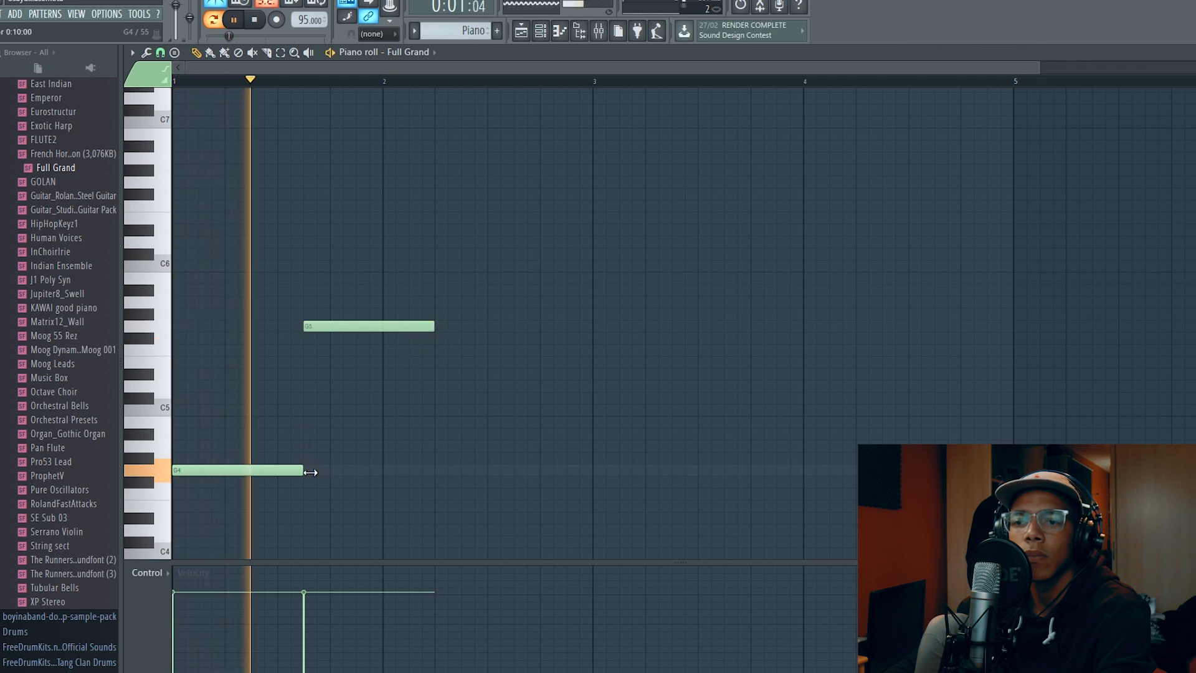
Shorten the G4 note to six steps and fit the G5 note directly behind it, ending at bar 2
{"action": "key", "text": "space"}
{"action": "left_click_drag", "start_coordinate": [311, 470], "coordinate": [257, 473]}
{"action": "left_click_drag", "start_coordinate": [331, 329], "coordinate": [278, 329]}
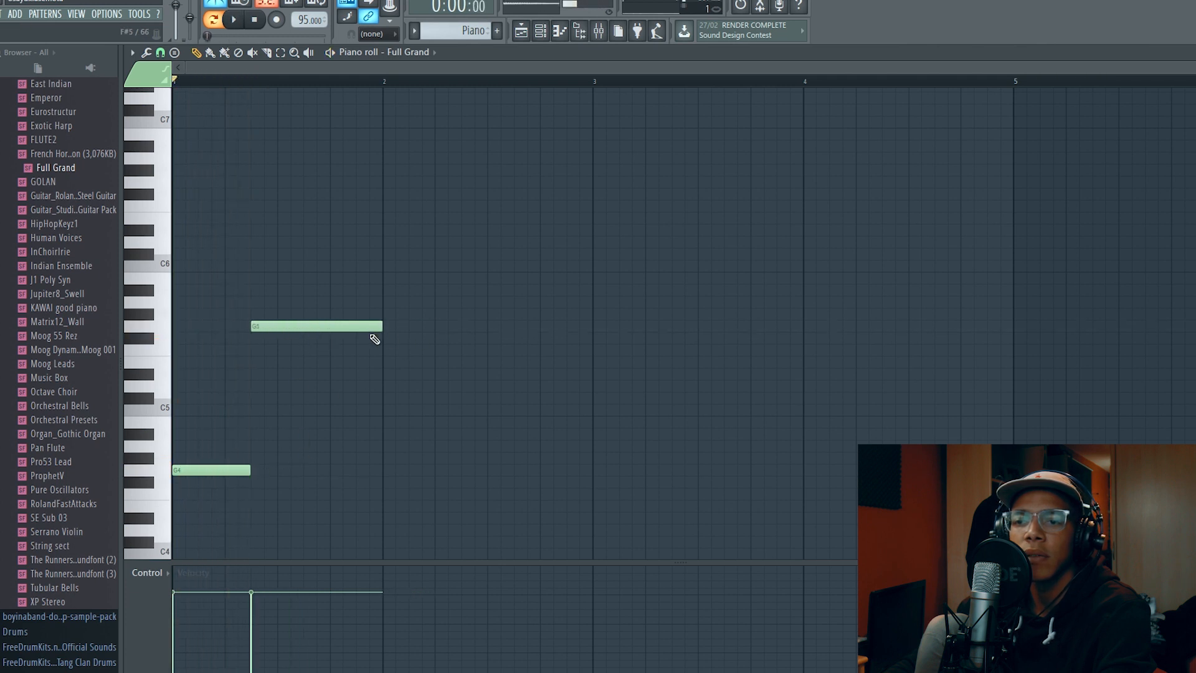
{"action": "left_click_drag", "start_coordinate": [392, 328], "coordinate": [323, 330]}
{"action": "key", "text": "space"}
{"action": "left_click_drag", "start_coordinate": [336, 331], "coordinate": [394, 328]}
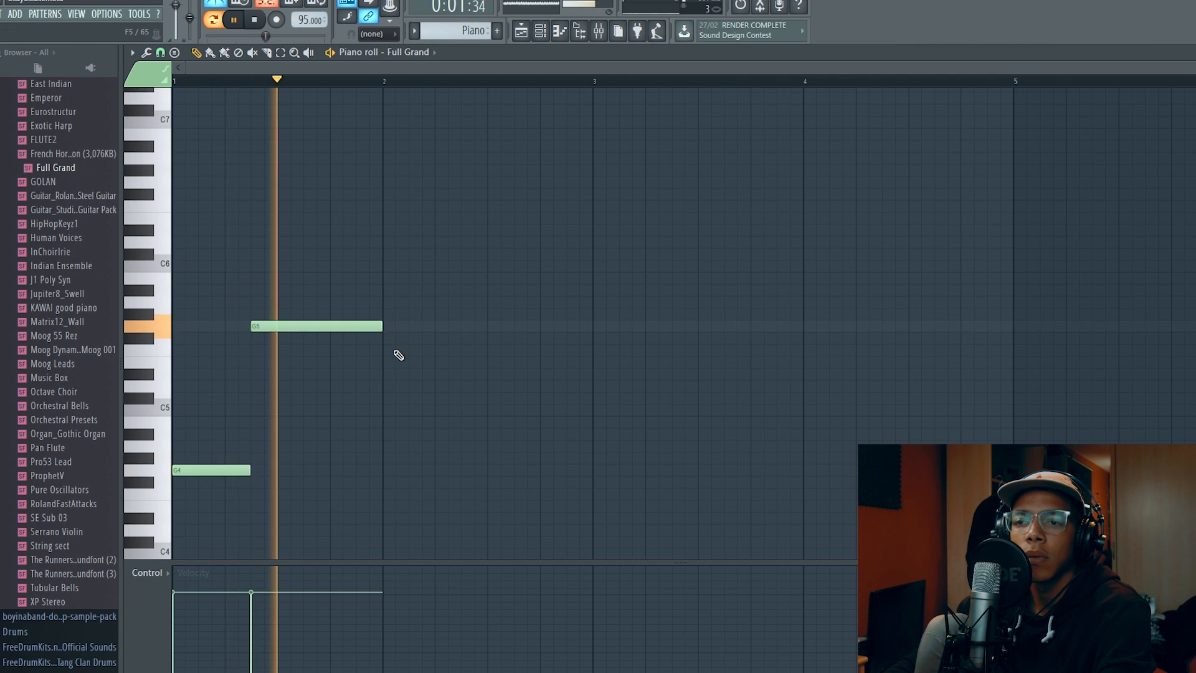
{"action": "key", "text": "space"}
Add a six-step D#5 note at the start of bar 2 and a D5 note filling the rest of the bar
{"action": "left_click", "coordinate": [392, 374]}
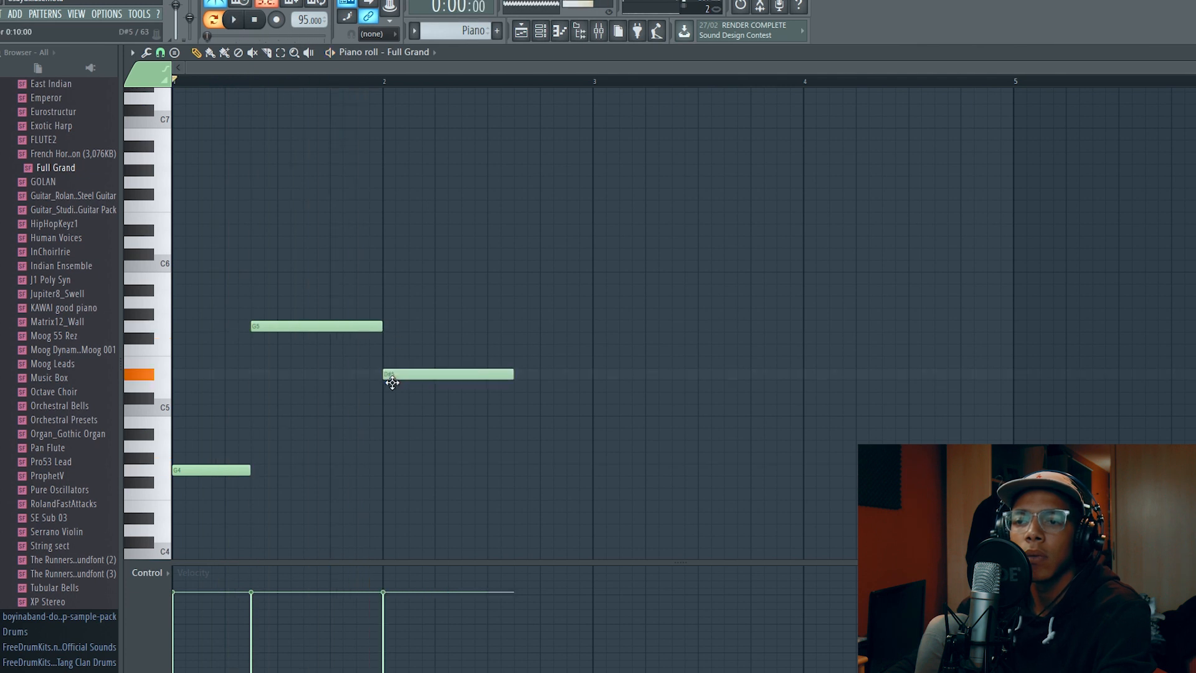
{"action": "left_click_drag", "start_coordinate": [519, 377], "coordinate": [469, 389]}
{"action": "key", "text": "space"}
{"action": "left_click_drag", "start_coordinate": [547, 391], "coordinate": [593, 394]}
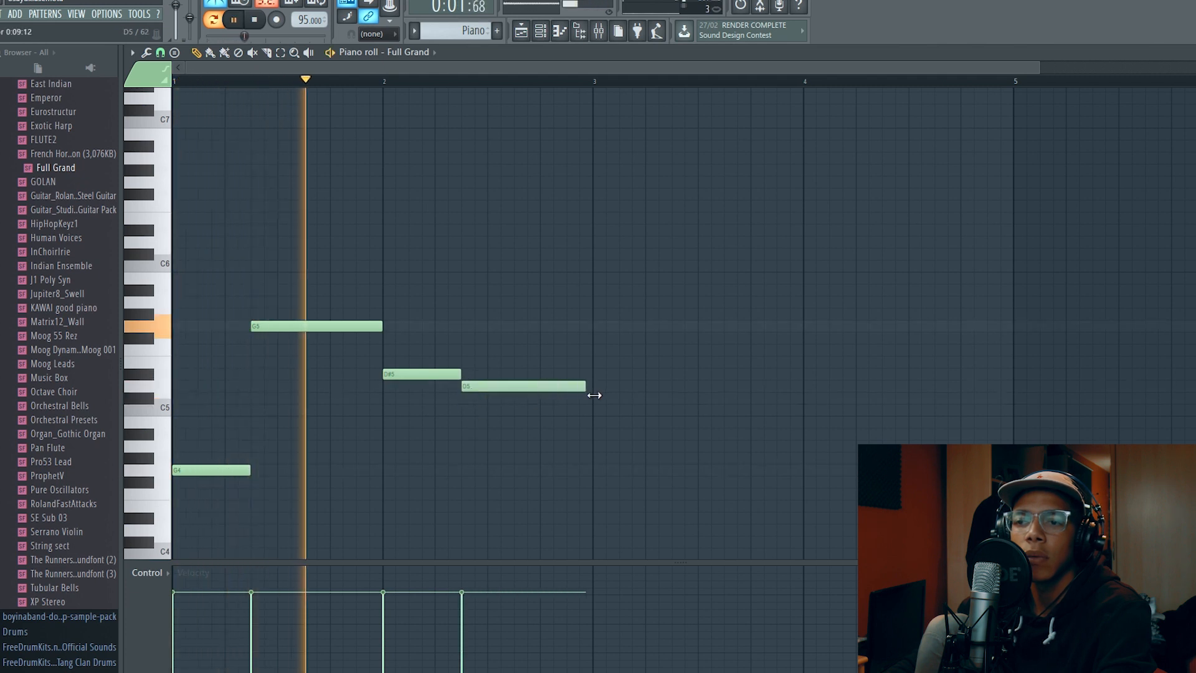
{"action": "key", "text": "space"}
{"action": "key", "text": "space"}
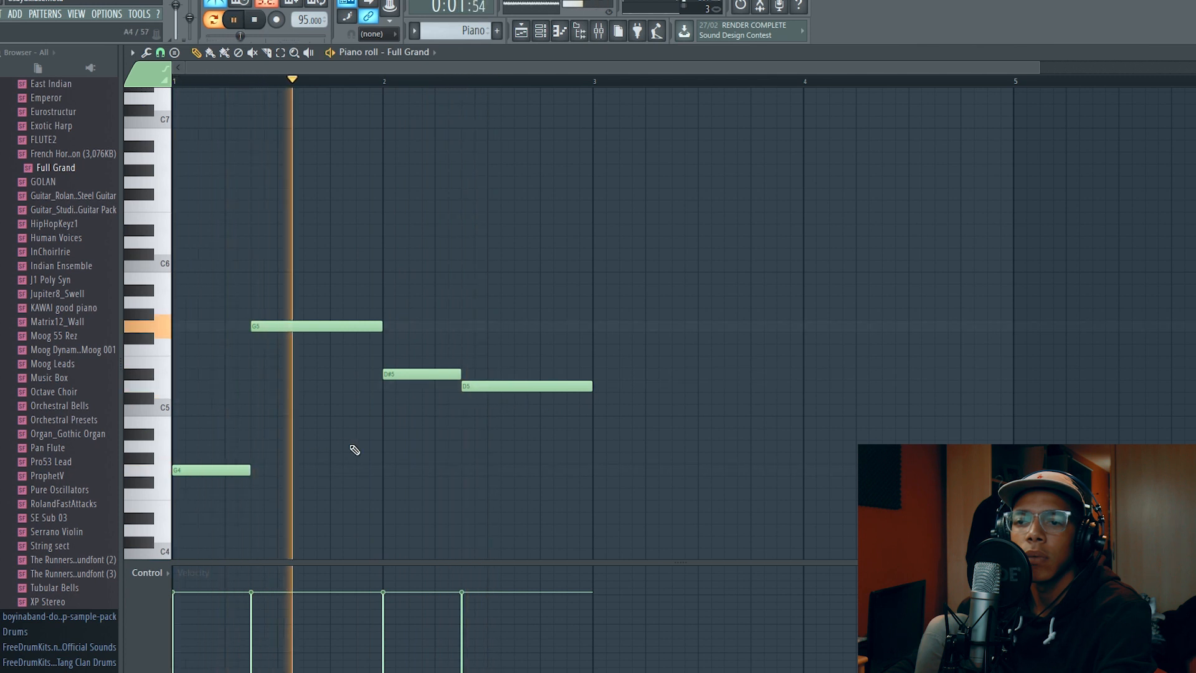
{"action": "key", "text": "space"}
Add a low D4 note at the start of bar 2 and a G3 bass note spanning all of bar 1
{"action": "mouse_move", "coordinate": [388, 483]}
{"action": "left_mouse_down"}
{"action": "mouse_move", "coordinate": [395, 542]}
{"action": "mouse_move", "coordinate": [392, 531]}
{"action": "left_mouse_up"}
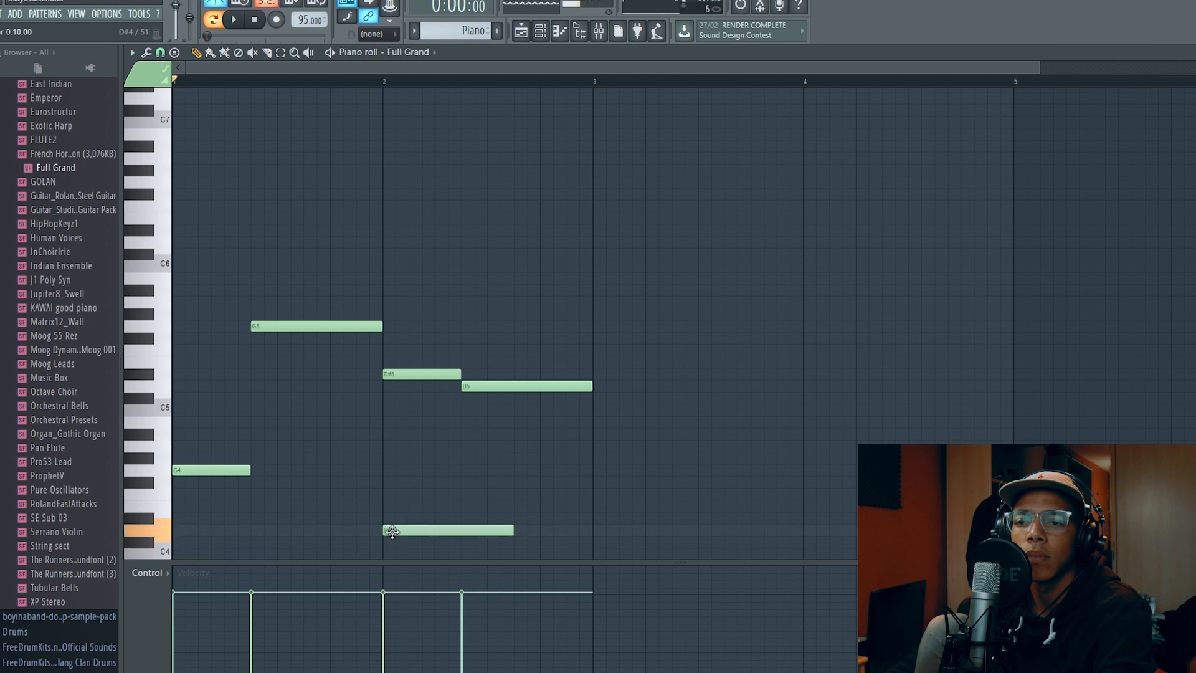
{"action": "left_click_drag", "start_coordinate": [194, 557], "coordinate": [169, 544]}
{"action": "key", "text": "space"}
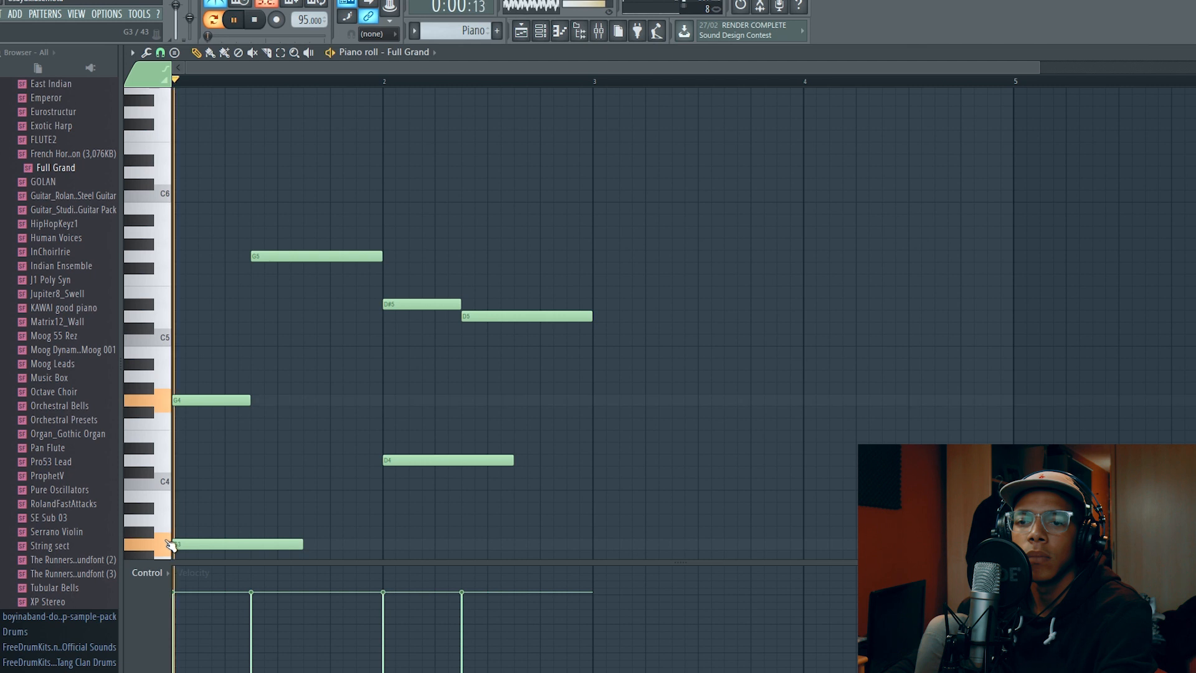
{"action": "left_click_drag", "start_coordinate": [302, 544], "coordinate": [384, 549]}
{"action": "key", "text": "space"}
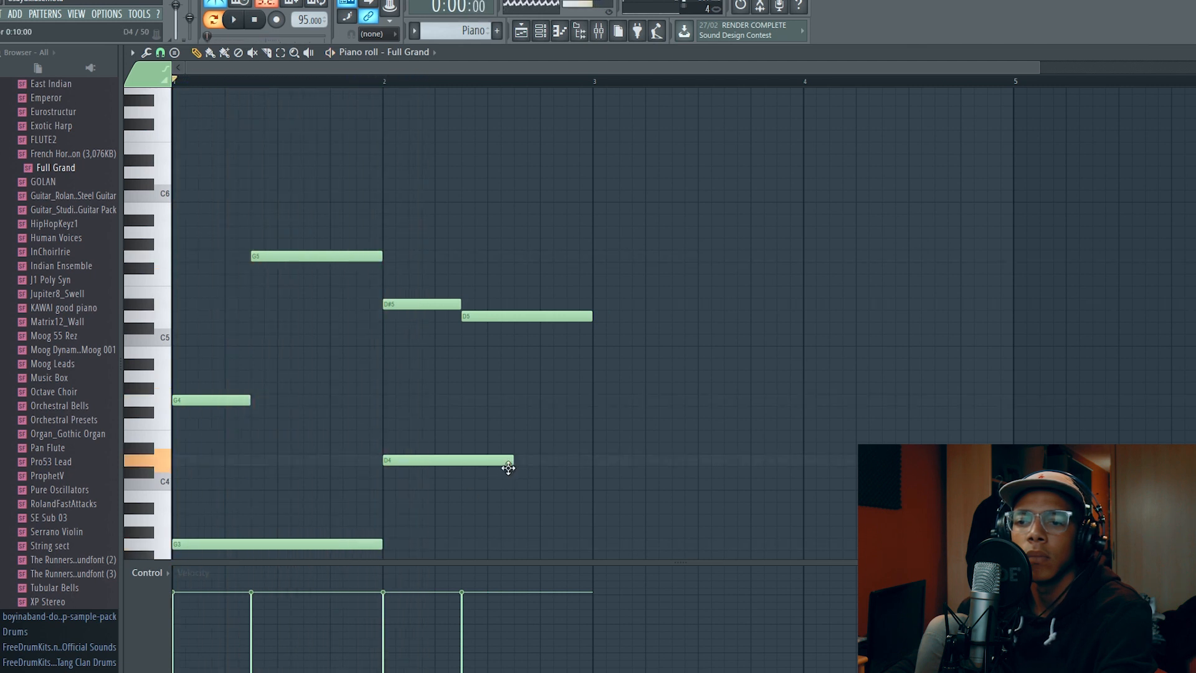
Raise the D4 bass note to D#4, stretch it across the whole of bar 2, and play the melody
{"action": "left_click_drag", "start_coordinate": [502, 458], "coordinate": [572, 451]}
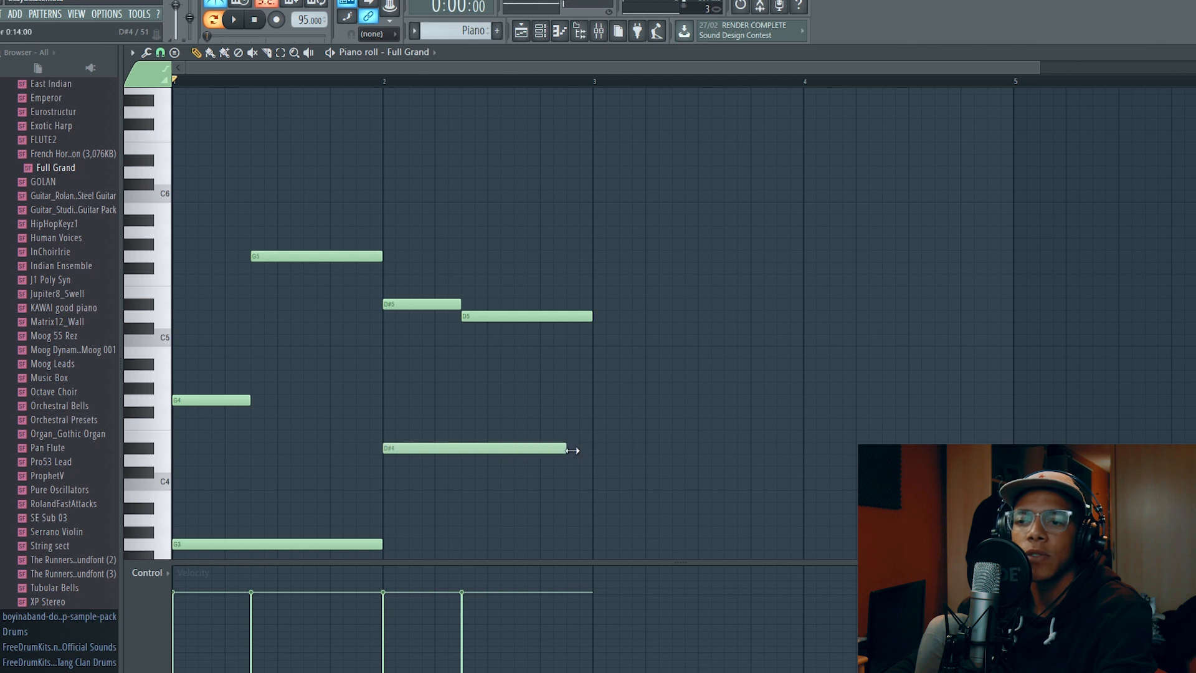
{"action": "key", "text": "space"}
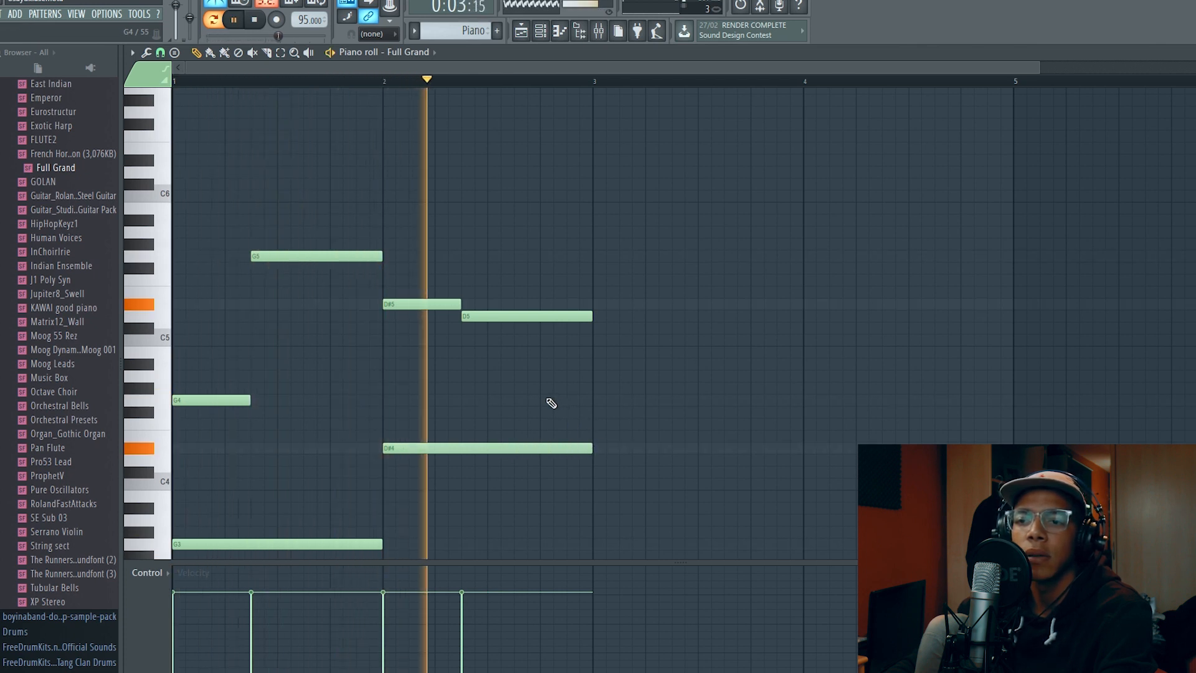
{"action": "mouse_move", "coordinate": [420, 307]}
{"action": "left_mouse_down"}
{"action": "mouse_move", "coordinate": [417, 329]}
{"action": "mouse_move", "coordinate": [423, 309]}
{"action": "left_mouse_up"}
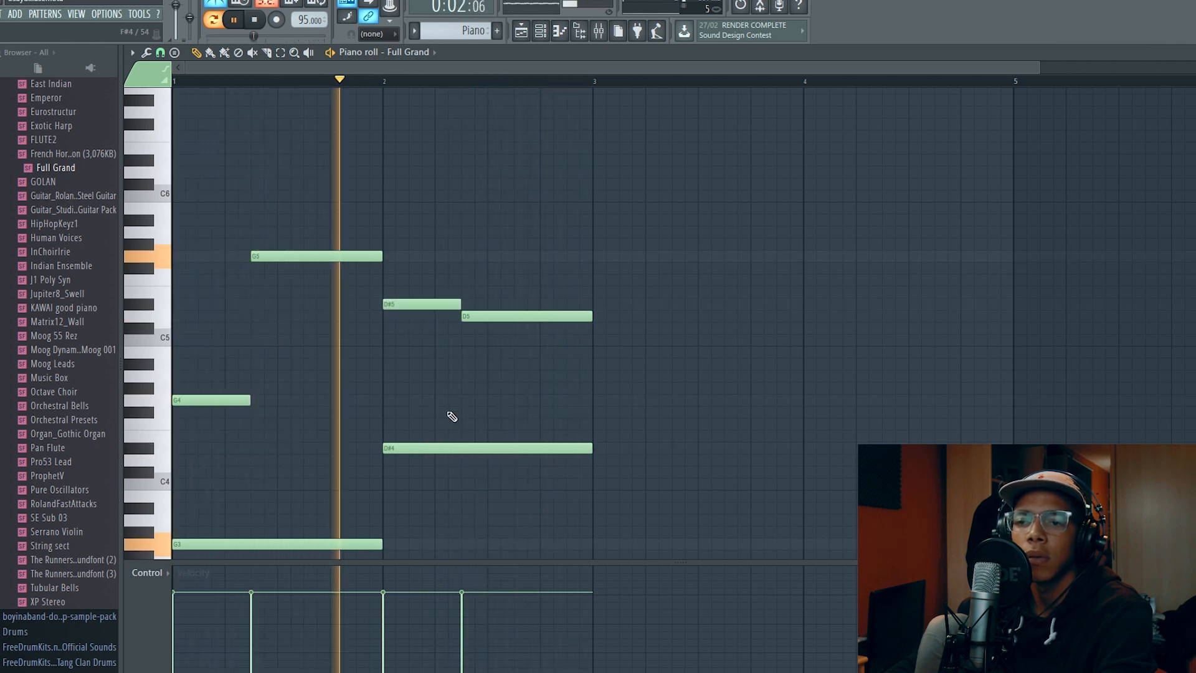
Stop playback, show the playlist with the channel rack and mixer open, and move the channel rack above the mixer
{"action": "key", "text": "space"}
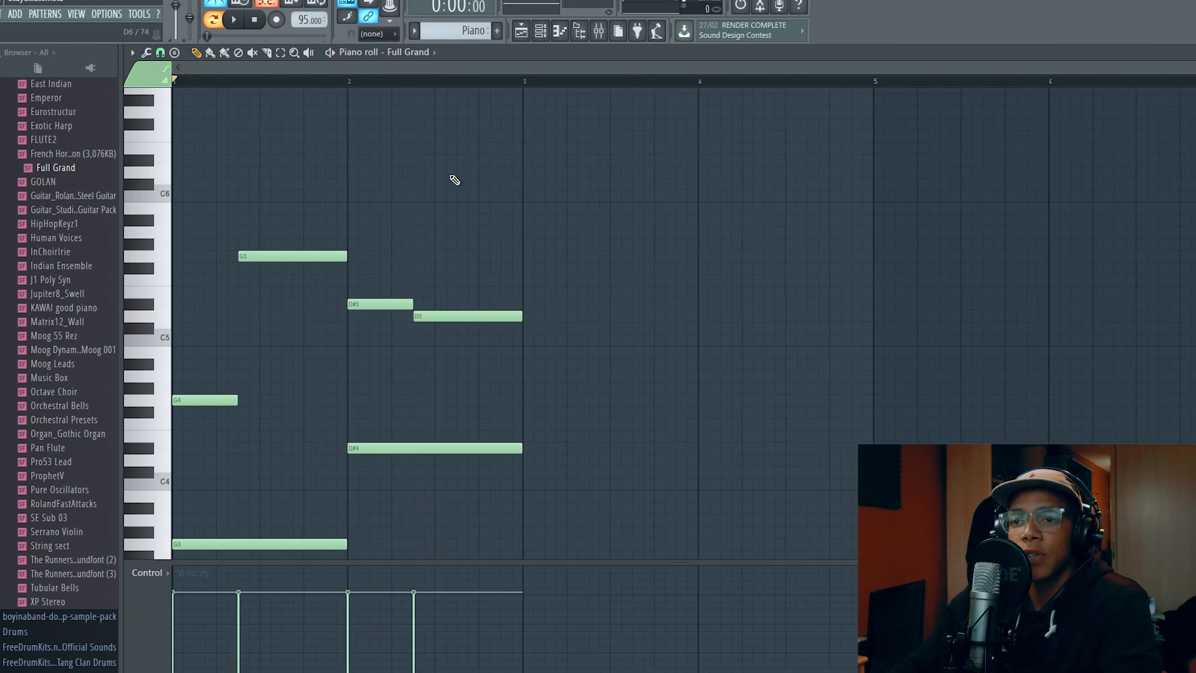
{"action": "scroll", "coordinate": [454, 180], "scroll_direction": "down", "scroll_amount": 1}
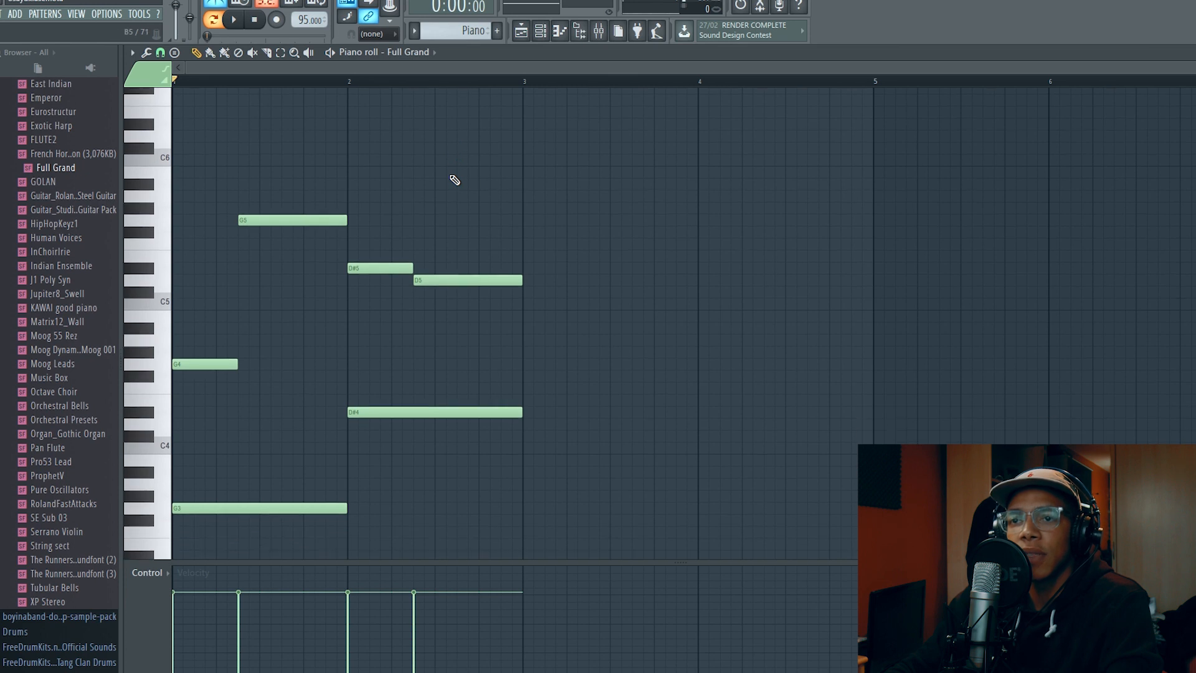
{"action": "left_click", "coordinate": [526, 38]}
{"action": "left_click", "coordinate": [541, 38]}
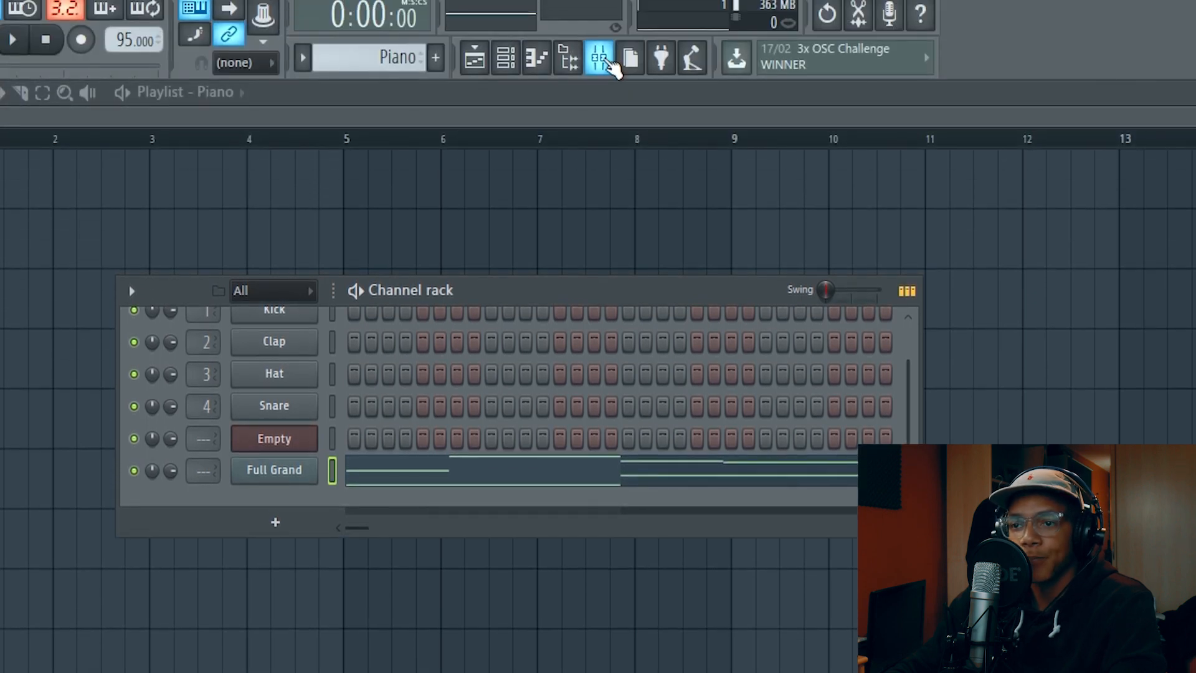
{"action": "left_click", "coordinate": [610, 62]}
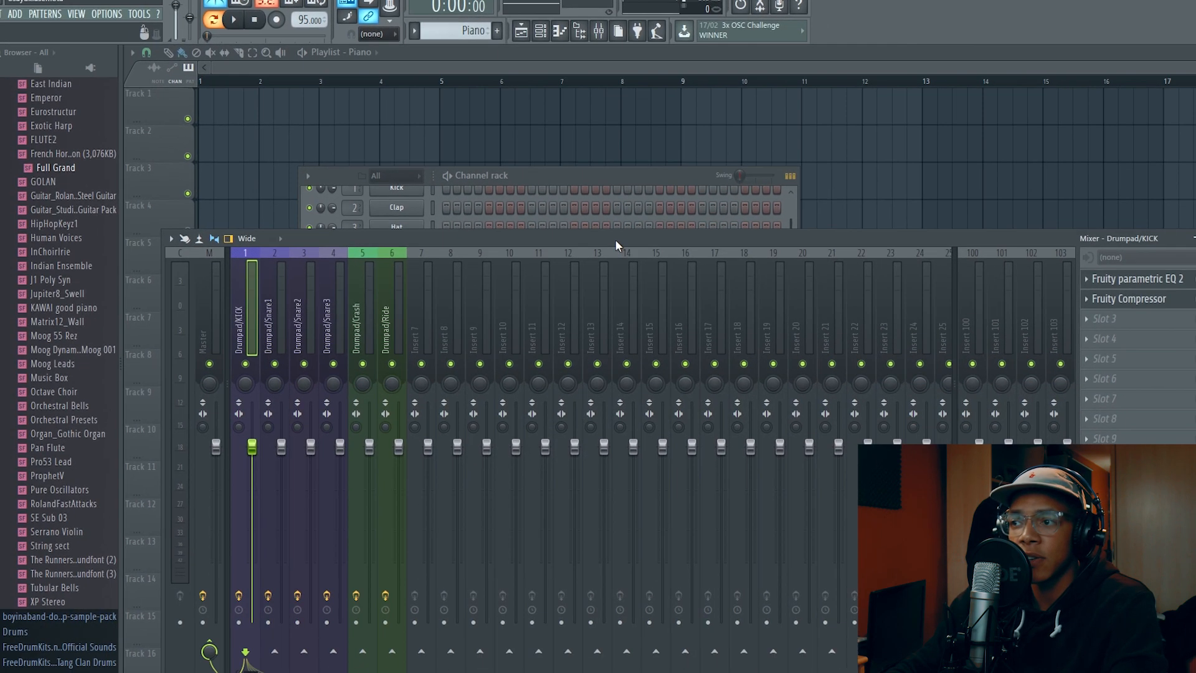
{"action": "mouse_move", "coordinate": [614, 239]}
{"action": "left_mouse_down"}
{"action": "mouse_move", "coordinate": [612, 212]}
{"action": "mouse_move", "coordinate": [619, 237]}
{"action": "left_mouse_up"}
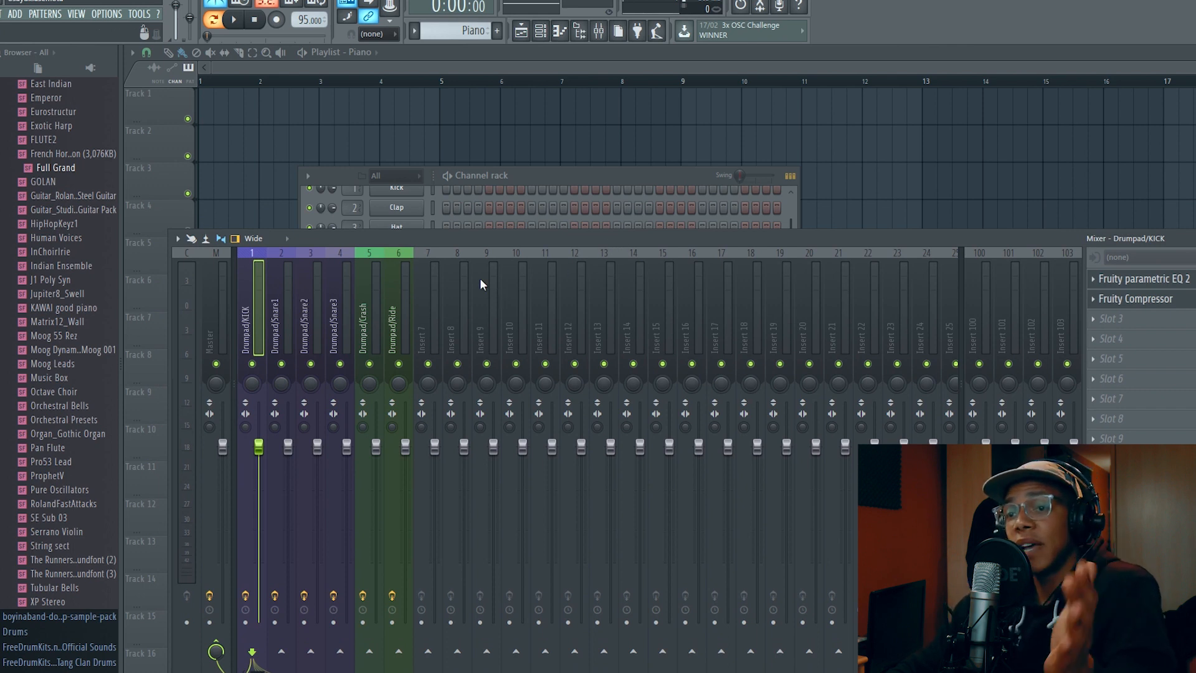
{"action": "left_click_drag", "start_coordinate": [558, 176], "coordinate": [714, 73]}
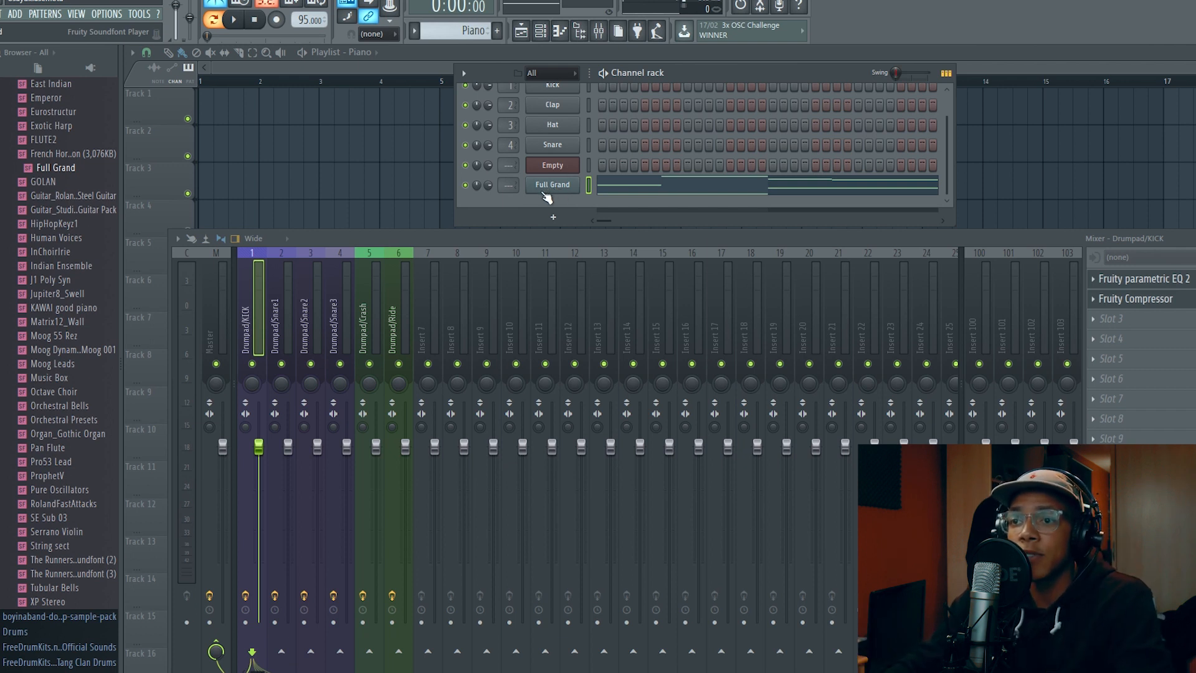
Select mixer insert 7, the first free track after the drumpad tracks, and route the Full Grand channel to it
{"action": "left_click", "coordinate": [553, 185]}
{"action": "left_click", "coordinate": [551, 185]}
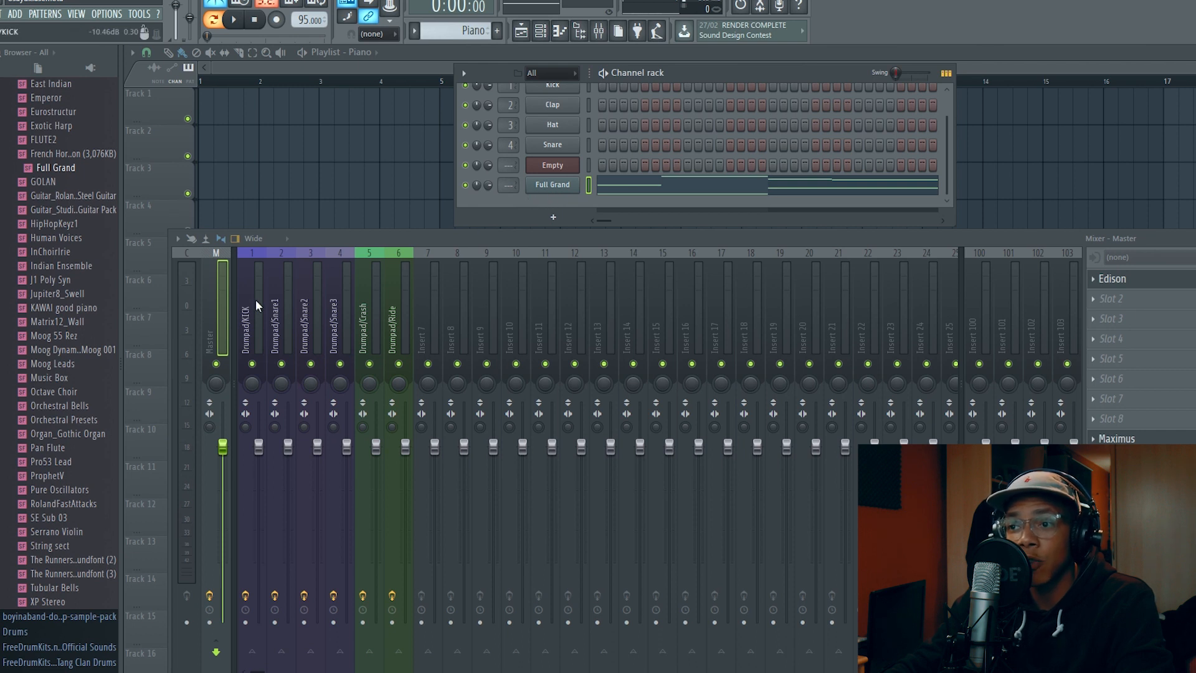
{"action": "scroll", "coordinate": [255, 246], "scroll_direction": "down", "scroll_amount": 20}
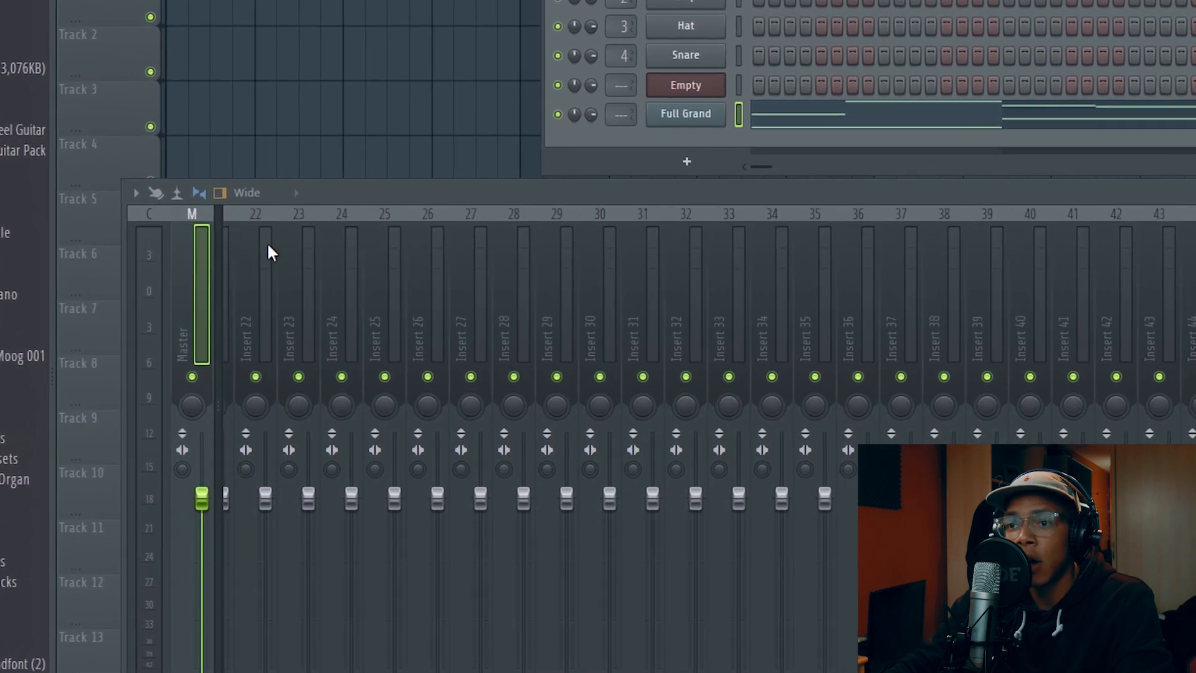
{"action": "scroll", "coordinate": [534, 306], "scroll_direction": "up", "scroll_amount": 20}
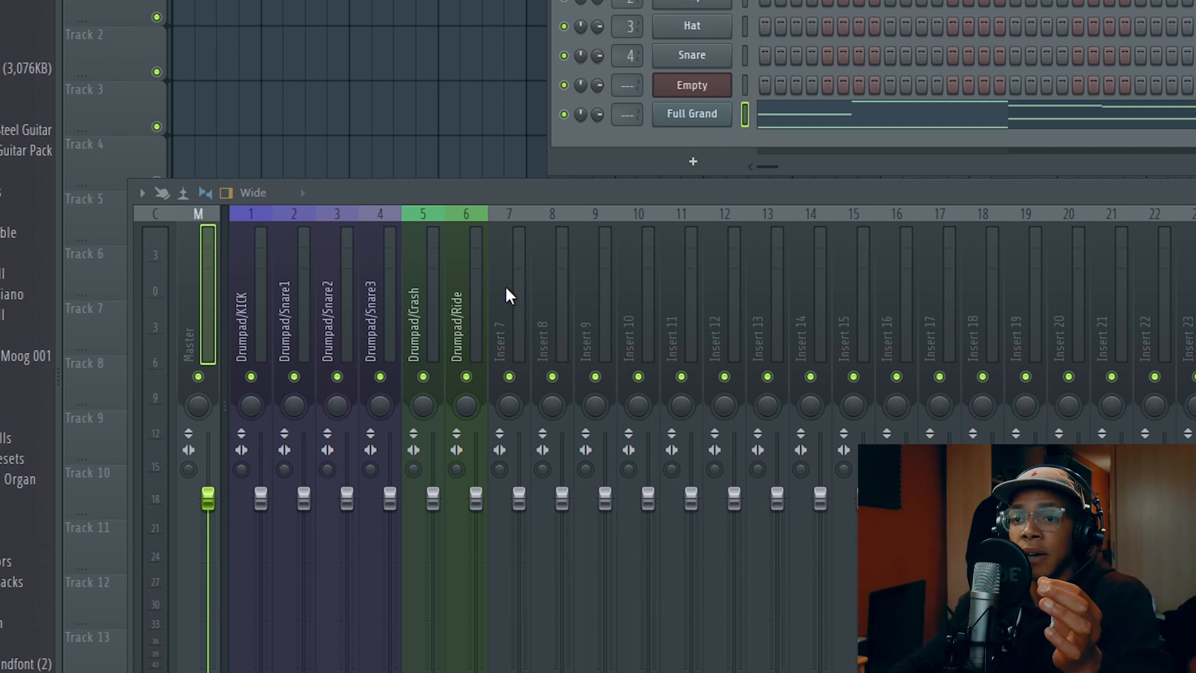
{"action": "left_click_drag", "start_coordinate": [238, 277], "coordinate": [464, 278]}
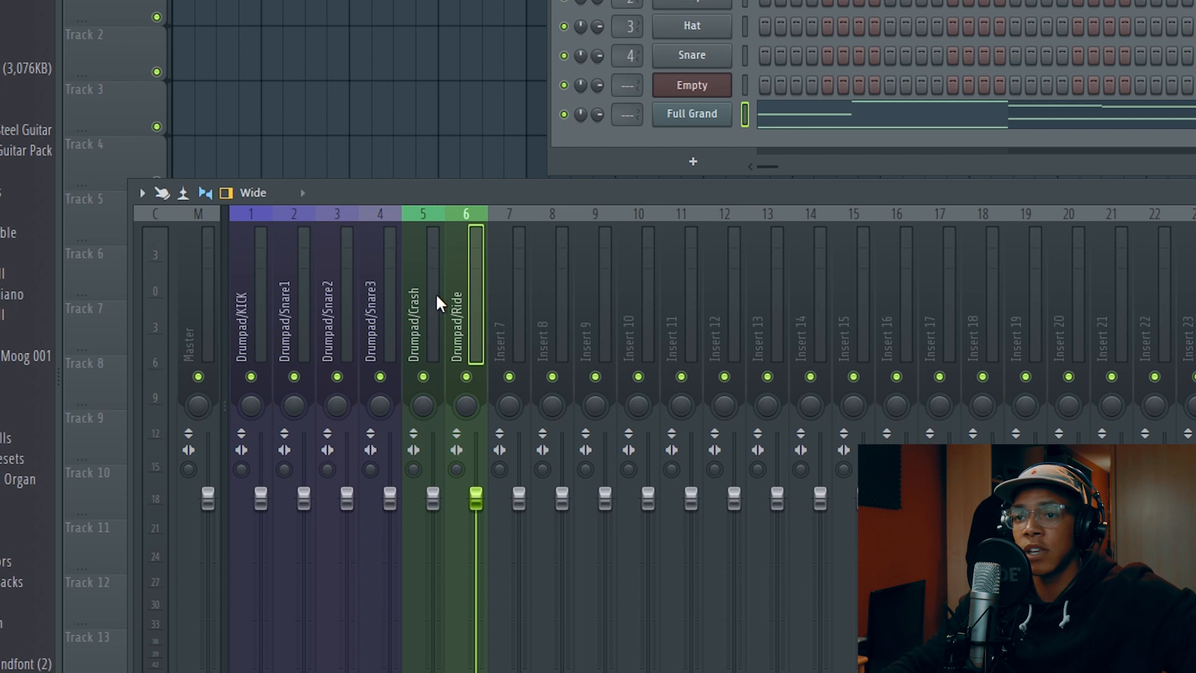
{"action": "left_click", "coordinate": [514, 291]}
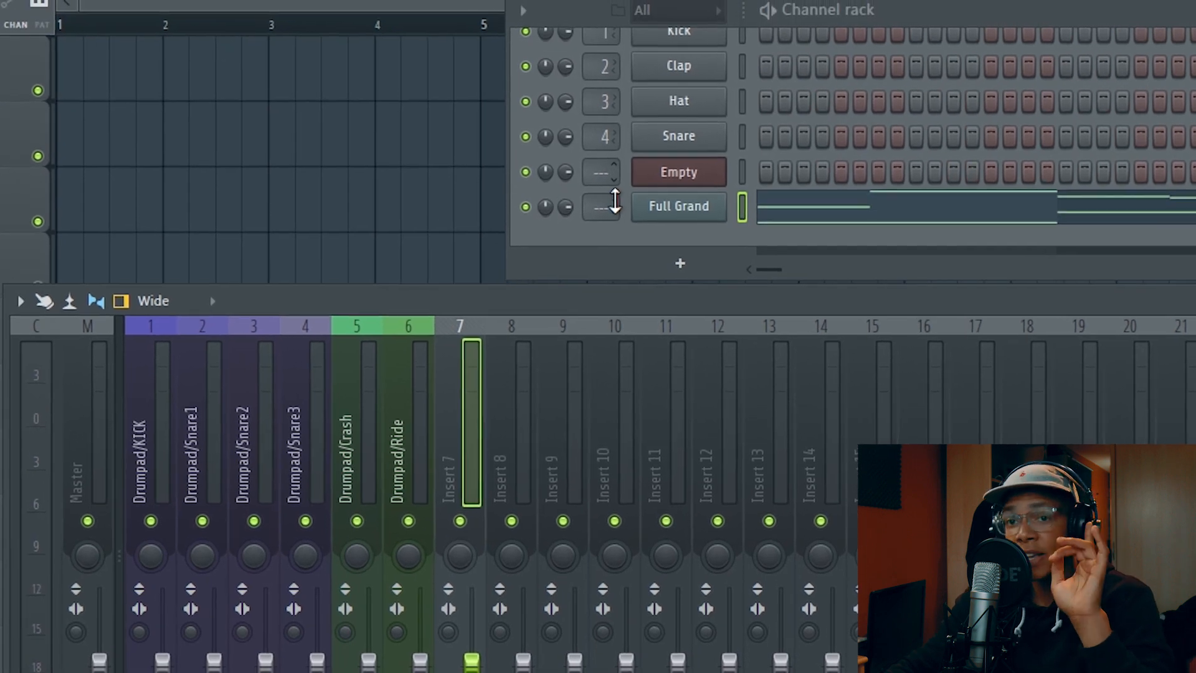
{"action": "left_click_drag", "start_coordinate": [610, 223], "coordinate": [611, 190]}
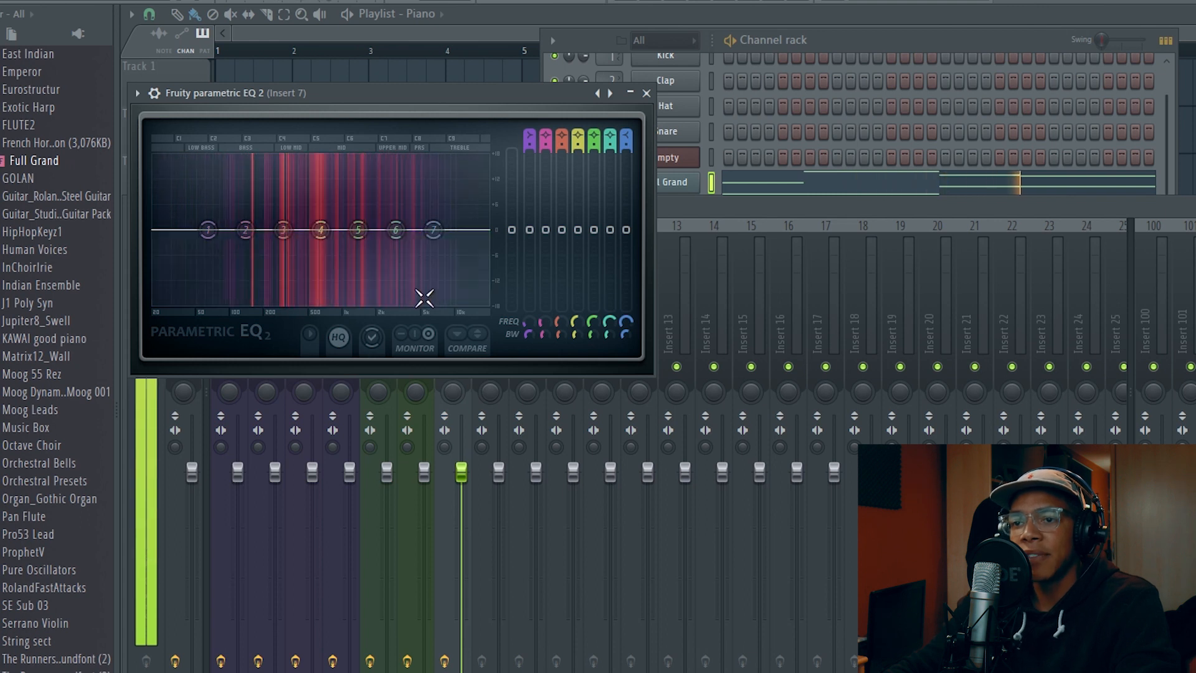
In the Parametric EQ 2 on insert 7, fully lower band 1 near 170 Hz and dip band 5 slightly while auditioning the melody
{"action": "key", "text": "space"}
{"action": "left_click_drag", "start_coordinate": [208, 233], "coordinate": [250, 303]}
{"action": "key", "text": "space"}
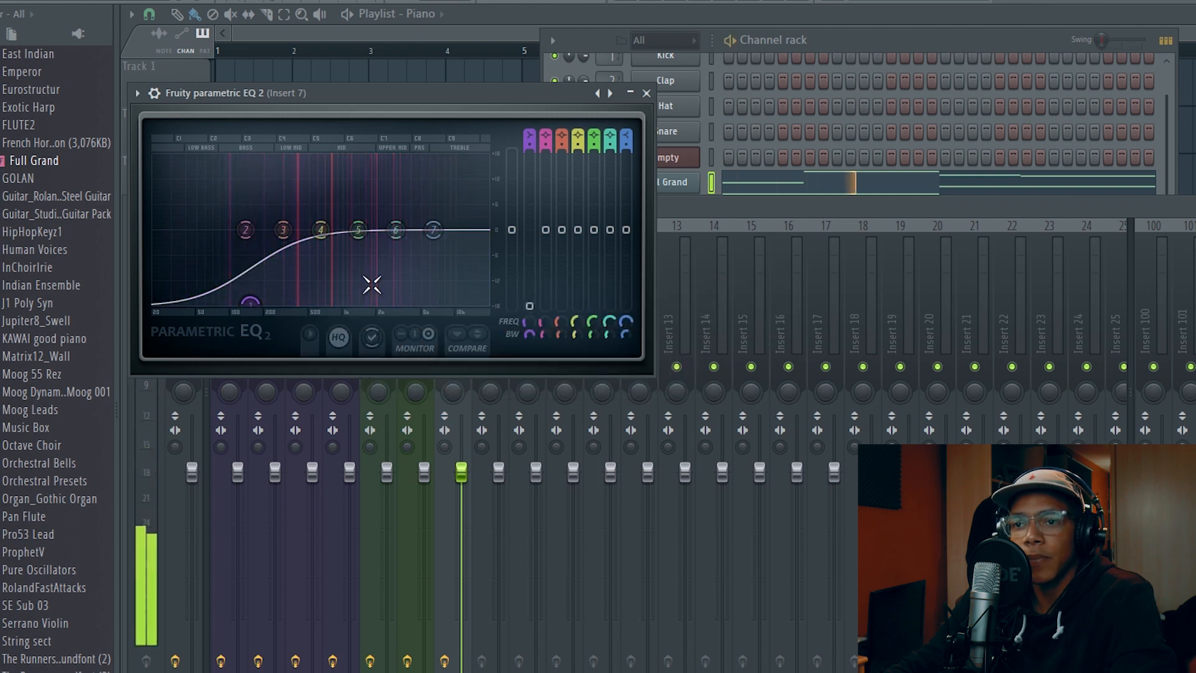
{"action": "left_click_drag", "start_coordinate": [358, 230], "coordinate": [360, 244]}
{"action": "left_click_drag", "start_coordinate": [250, 304], "coordinate": [262, 304]}
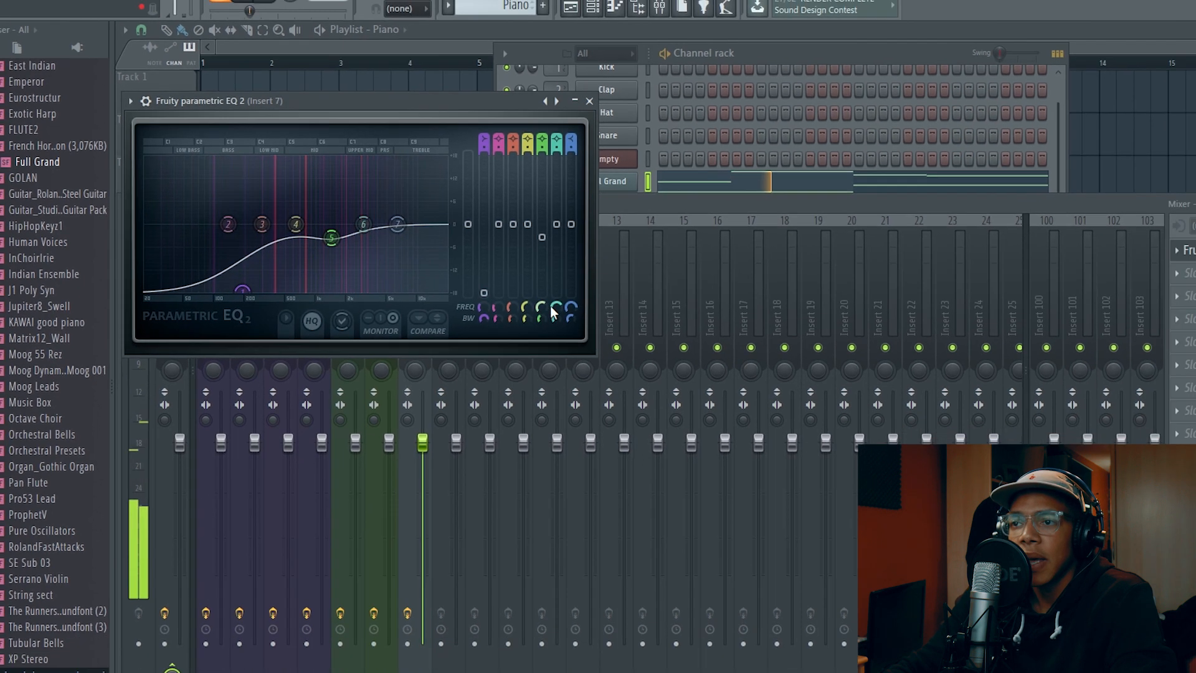
{"action": "key", "text": "space"}
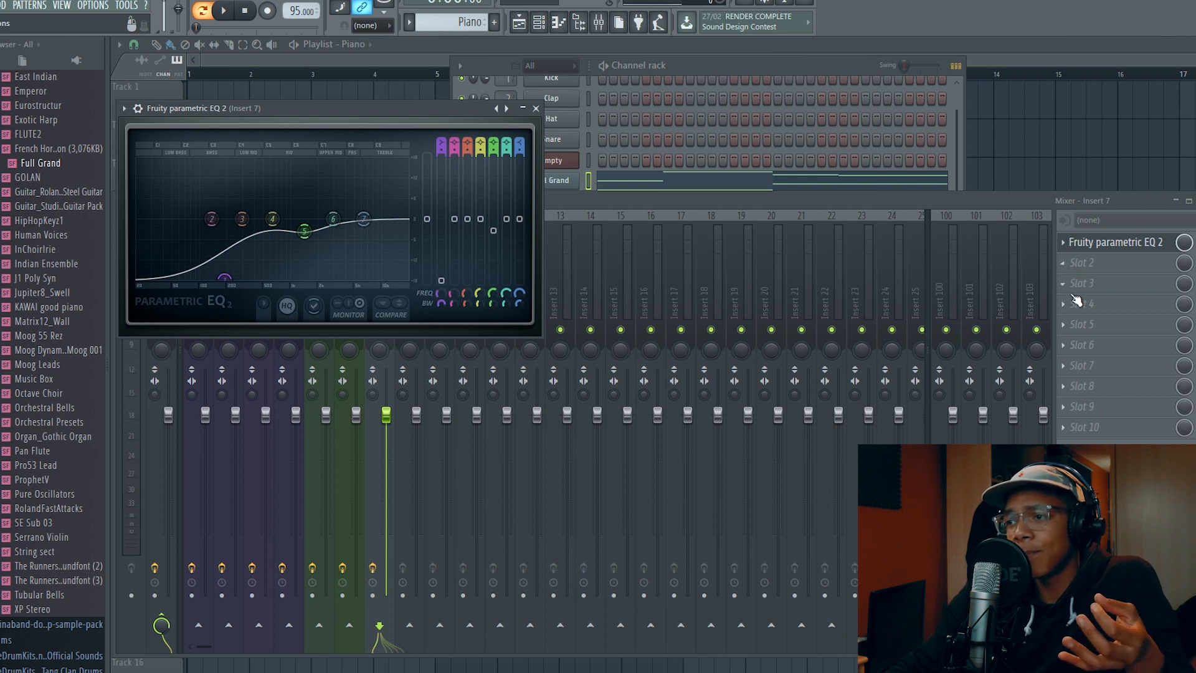
Add a Fruity Compressor in slot 2 of insert 7 with ratio 2.4:1, gain -2.2 dB, attack 18.1 ms and release 637 ms
{"action": "left_click", "coordinate": [1069, 276]}
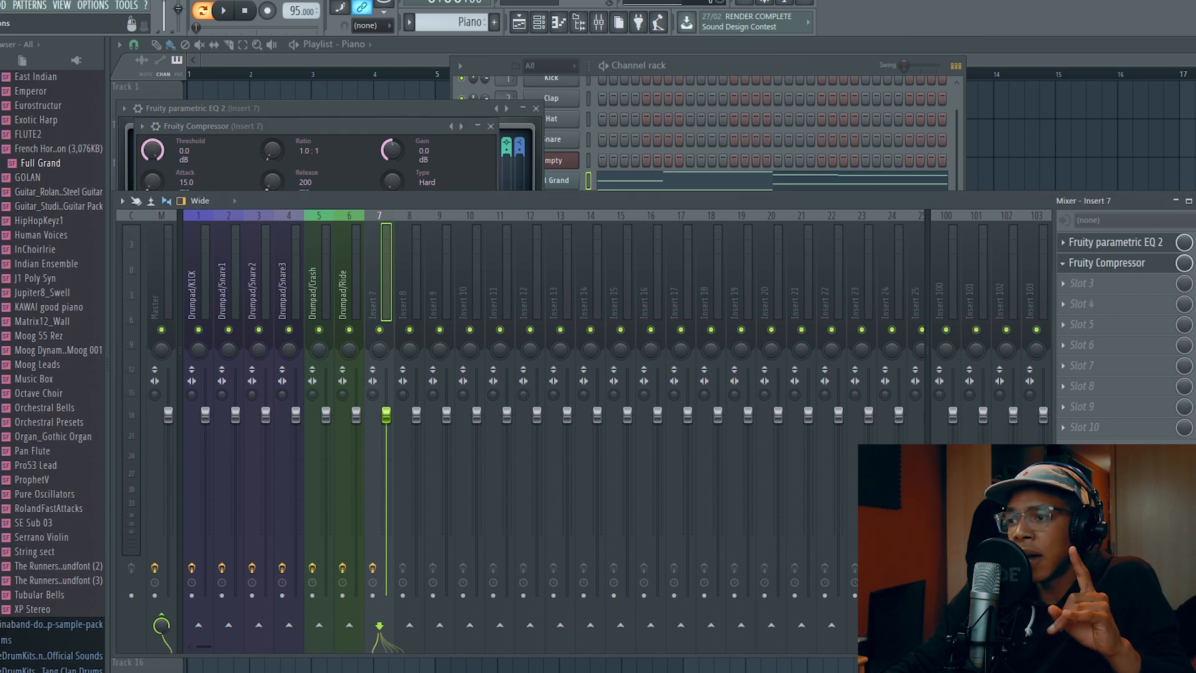
{"action": "left_click", "coordinate": [1063, 434]}
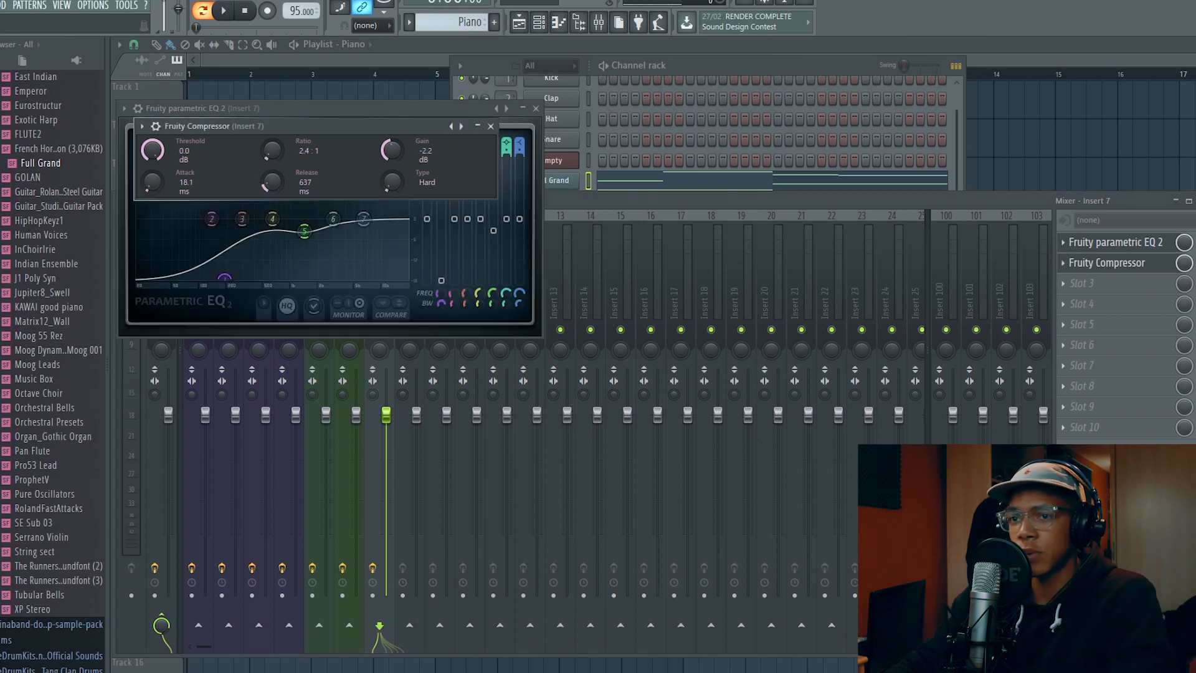
Add Fruity Reeverb 2 in slot 3 of insert 7 and raise its low cut
{"action": "left_click", "coordinate": [1069, 292]}
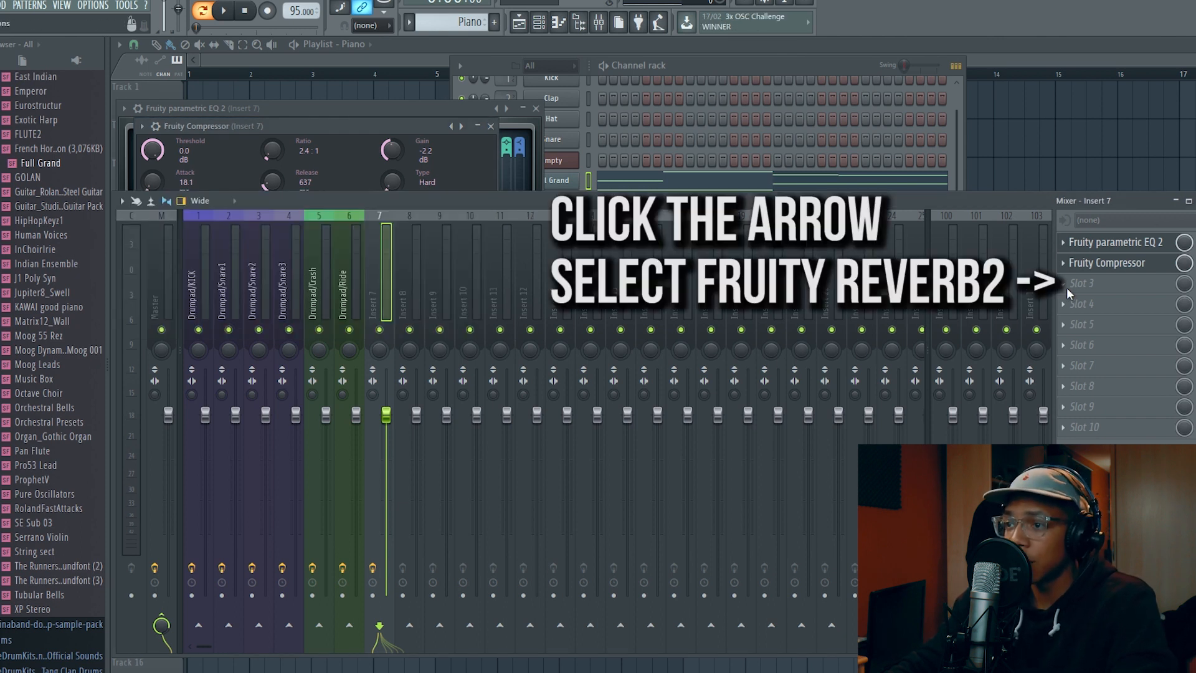
{"action": "left_click", "coordinate": [1097, 166]}
{"action": "left_click", "coordinate": [160, 144]}
{"action": "left_click", "coordinate": [328, 197]}
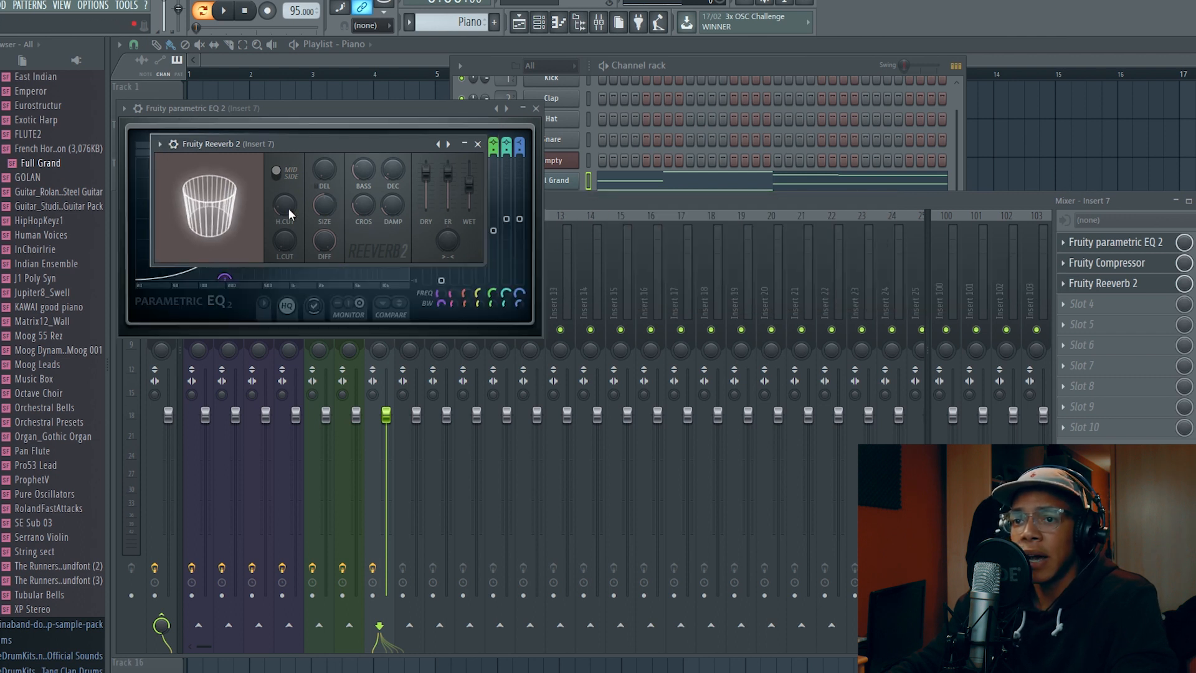
{"action": "left_click_drag", "start_coordinate": [284, 240], "coordinate": [284, 229]}
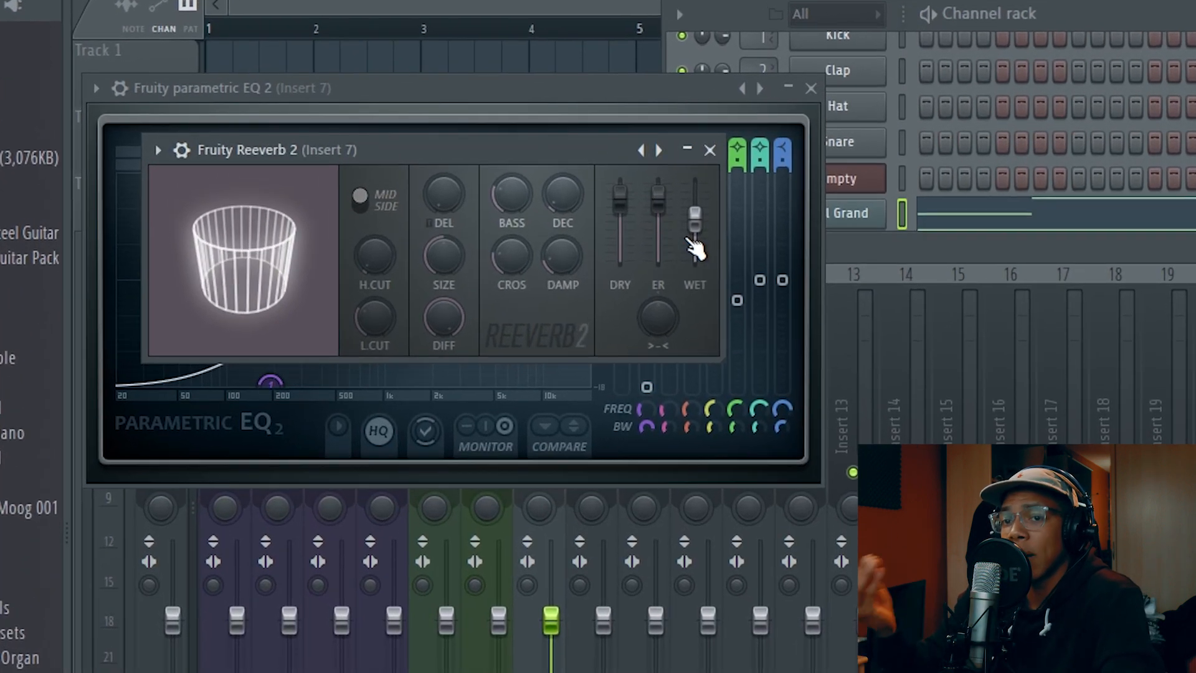
Play the melody and balance the reverb by raising the wet level slightly and lowering the dry level
{"action": "key", "text": "space"}
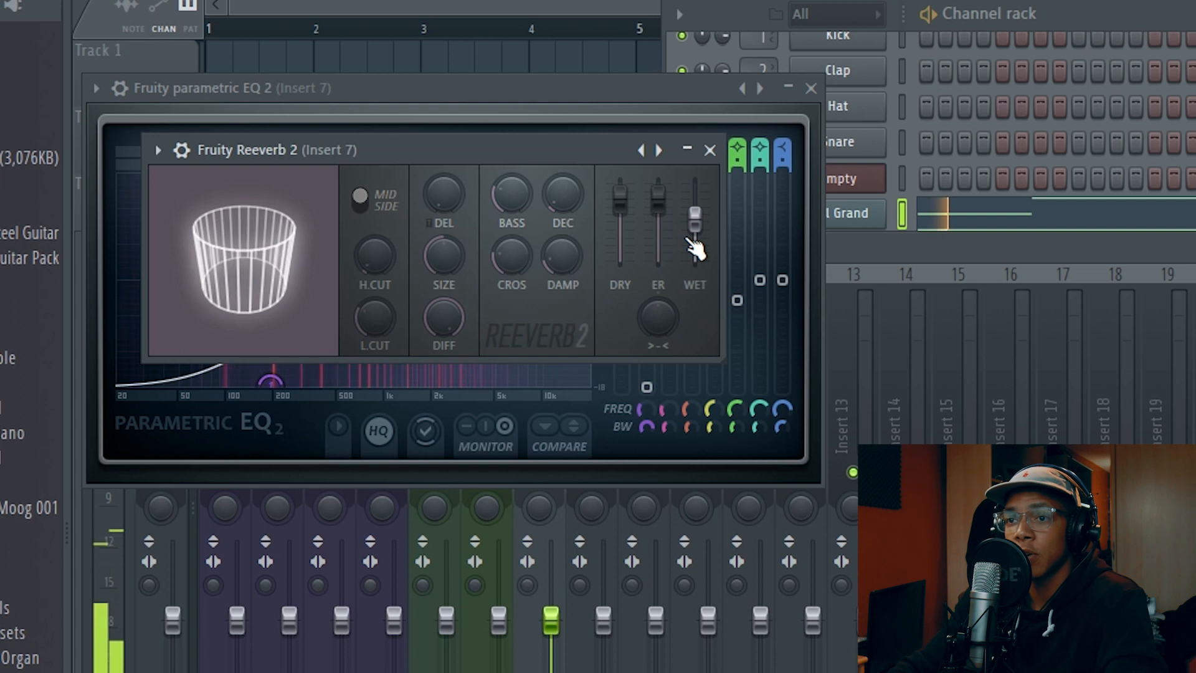
{"action": "left_click_drag", "start_coordinate": [695, 218], "coordinate": [695, 209]}
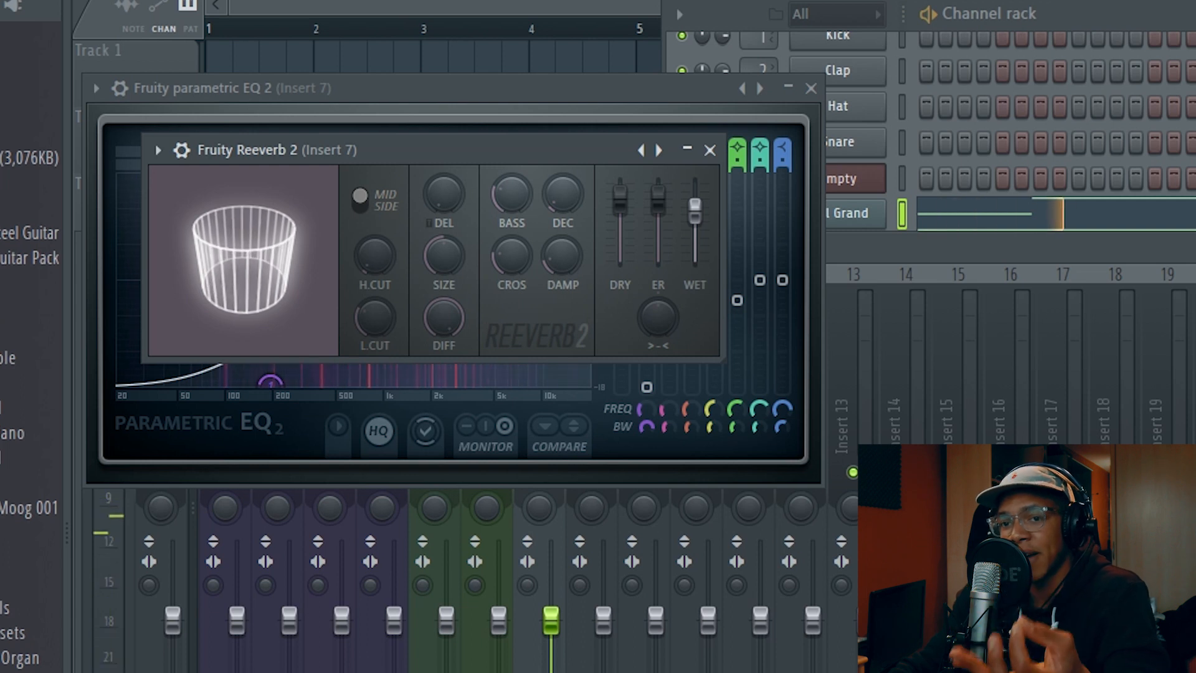
{"action": "left_click_drag", "start_coordinate": [620, 198], "coordinate": [620, 260]}
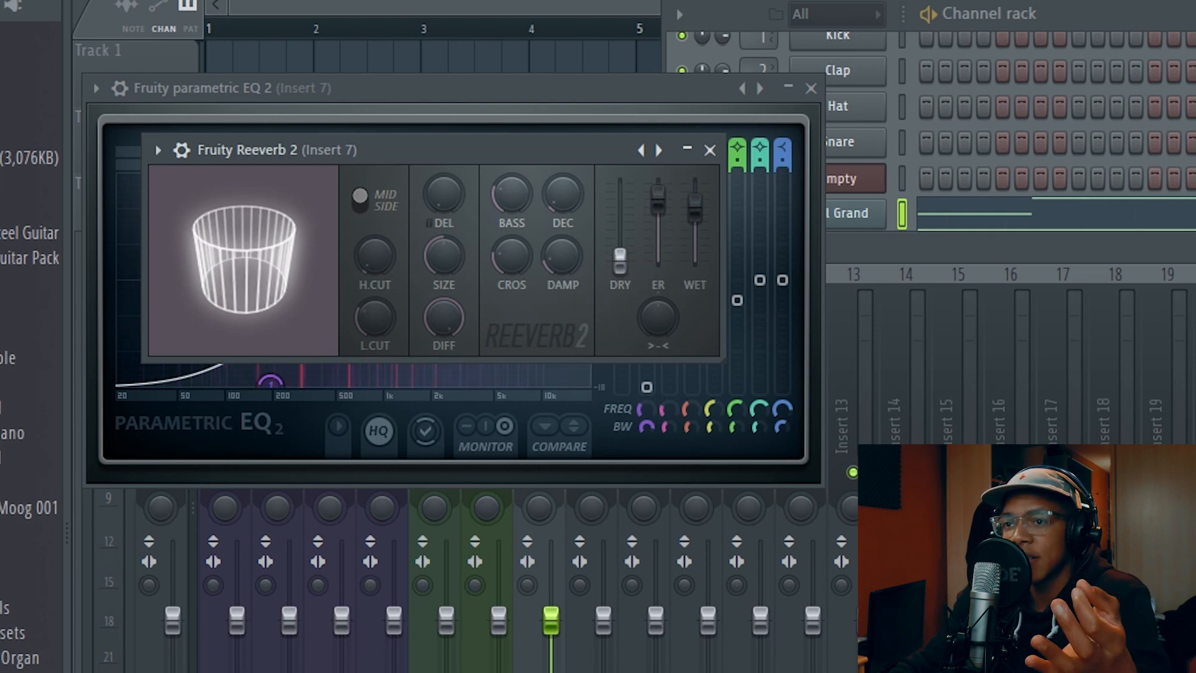
{"action": "left_click_drag", "start_coordinate": [620, 261], "coordinate": [619, 243]}
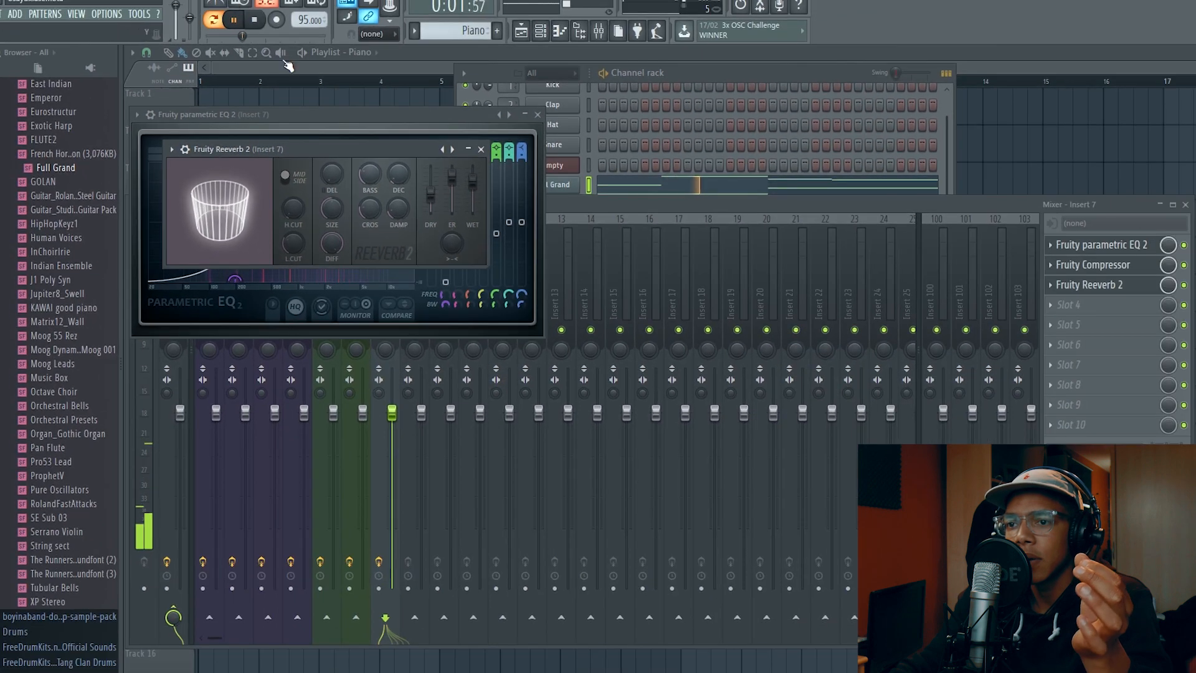
Bring the channel rack forward, raise the Full Grand channel's volume slightly, and stop playback
{"action": "left_click", "coordinate": [603, 211]}
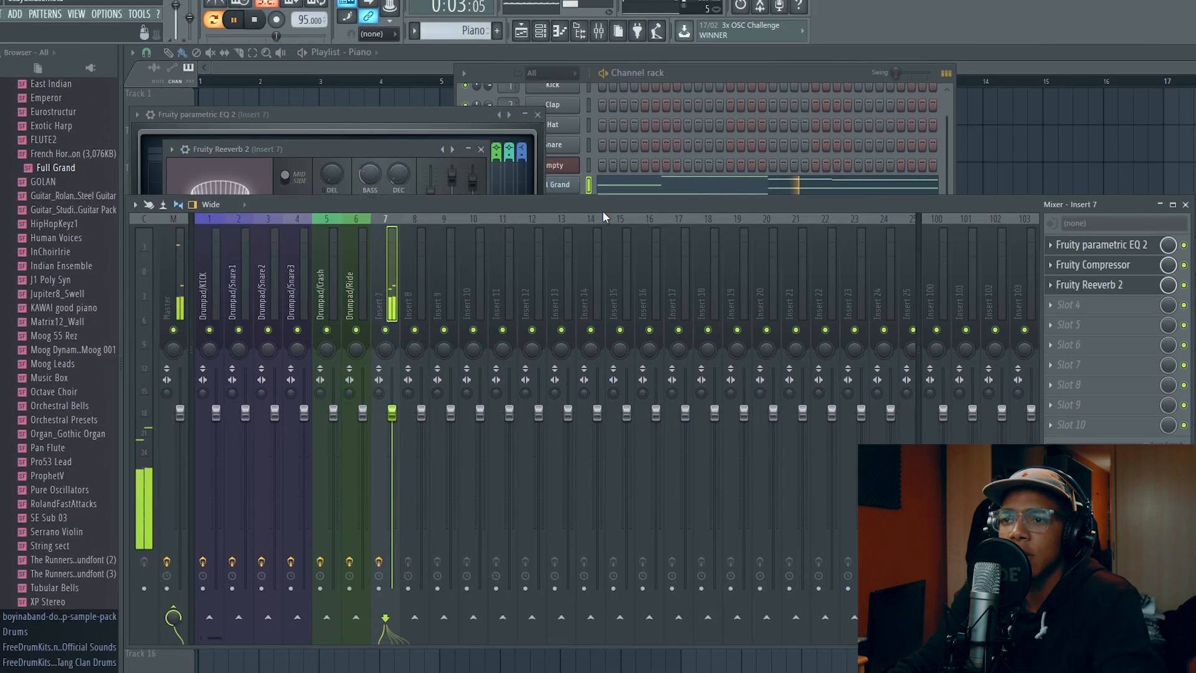
{"action": "left_click", "coordinate": [675, 80]}
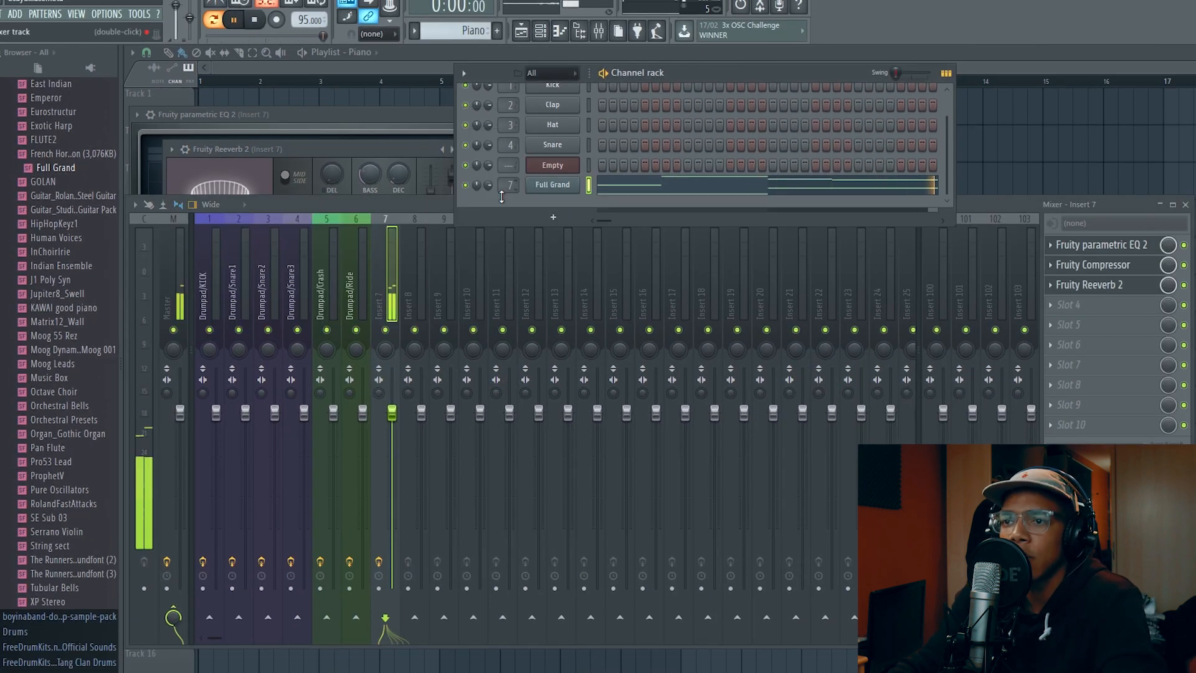
{"action": "left_click_drag", "start_coordinate": [488, 185], "coordinate": [487, 177]}
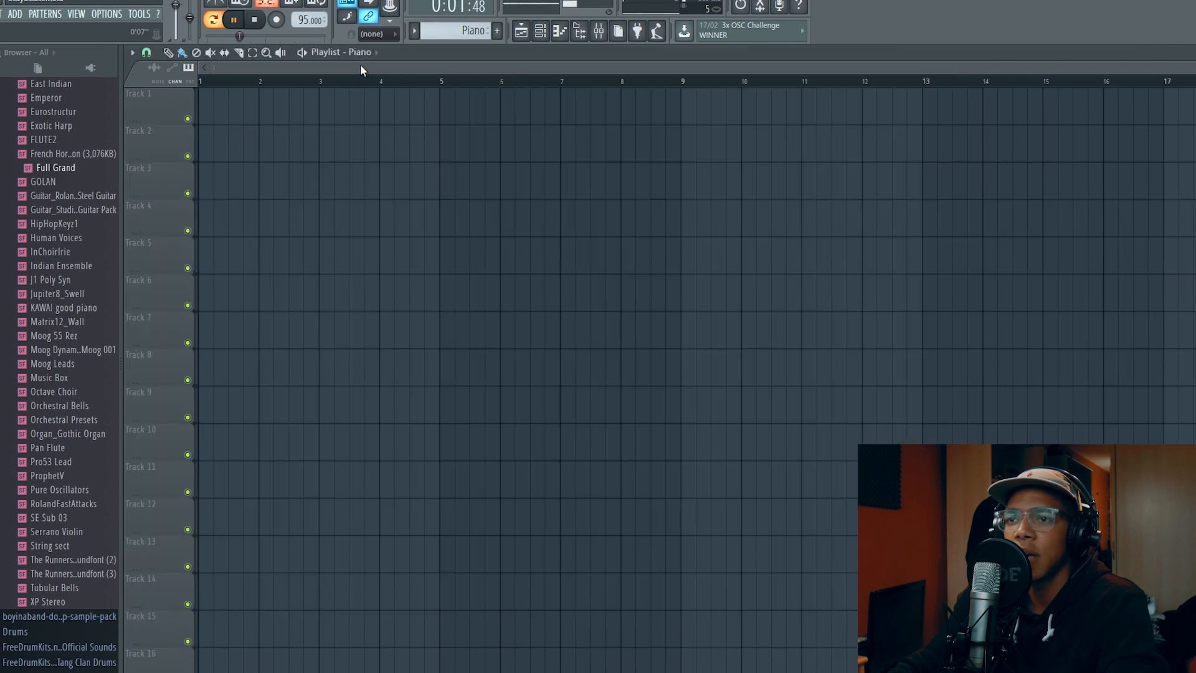
{"action": "key", "text": "space"}
Show only the channel rack over the playlist, centre it, and add a new pattern named Drums
{"action": "left_click", "coordinate": [541, 30]}
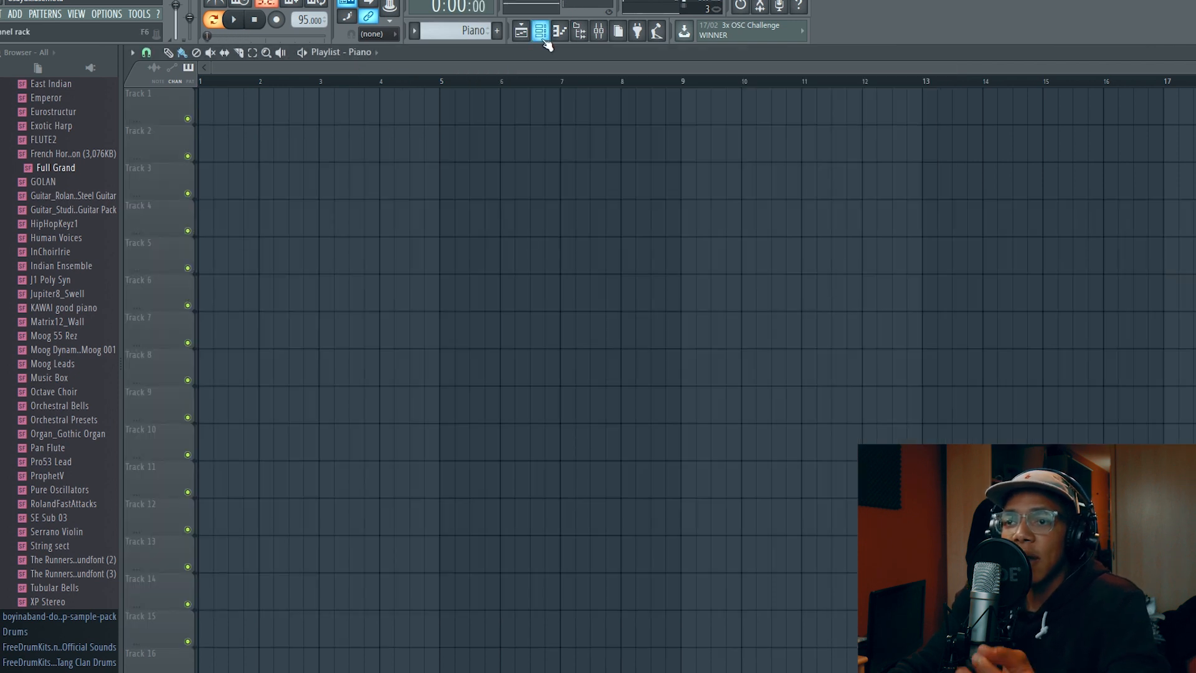
{"action": "left_click_drag", "start_coordinate": [727, 72], "coordinate": [612, 201]}
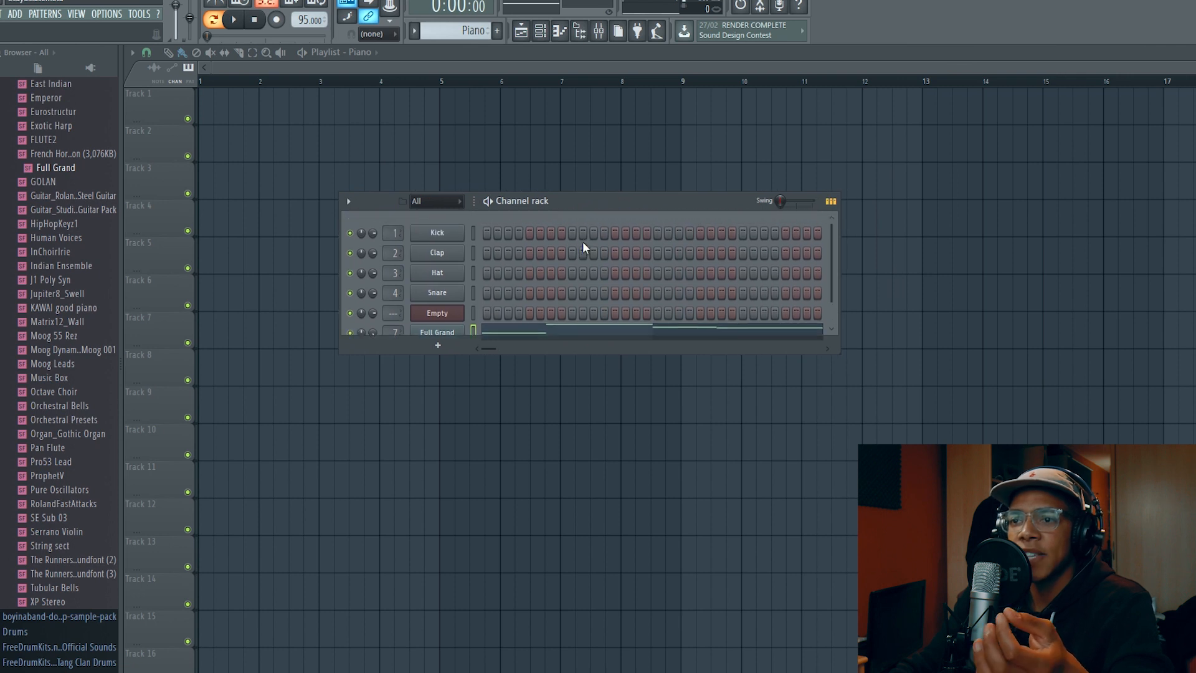
{"action": "scroll", "coordinate": [584, 247], "scroll_direction": "down", "scroll_amount": 1}
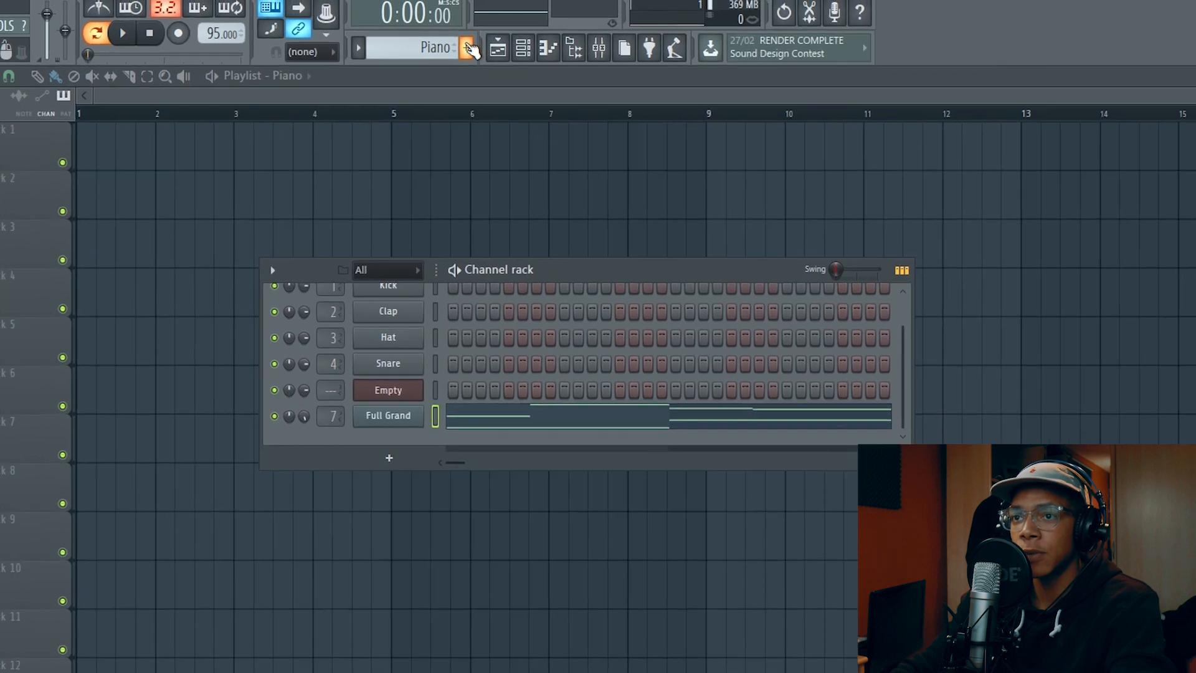
{"action": "left_click", "coordinate": [496, 30]}
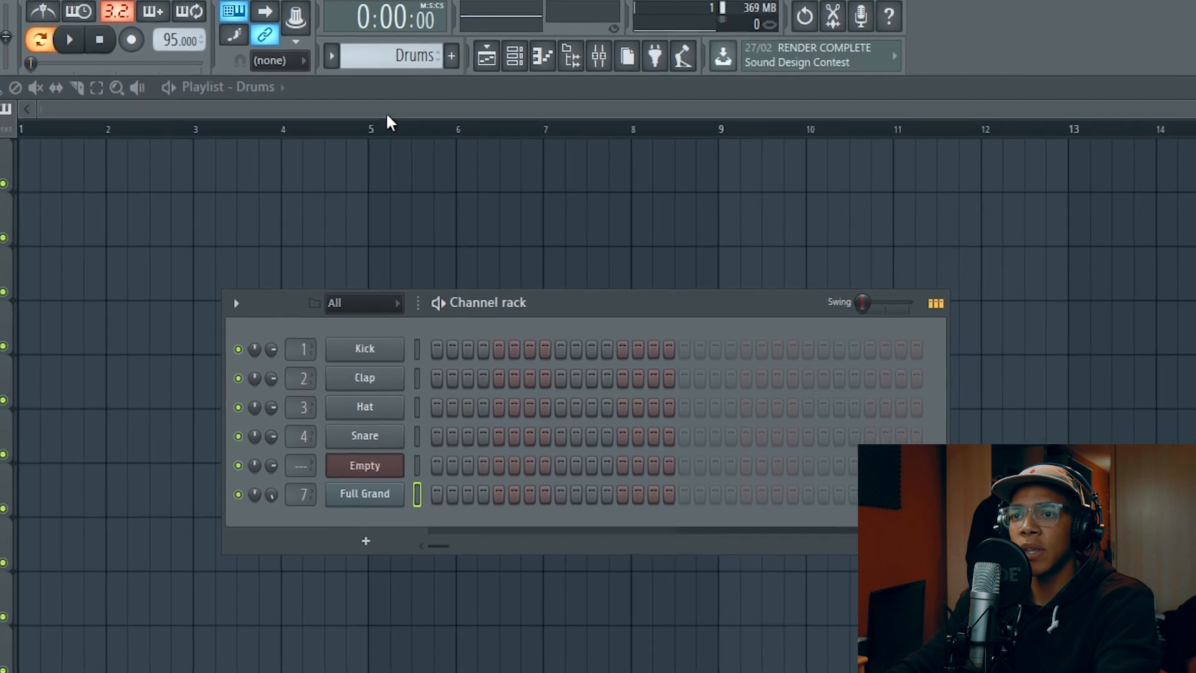
Hide the channel rack, switch back to the Piano pattern, and place two Piano clips on Track 1 at bars 1 and 3
{"action": "key", "text": "F6"}
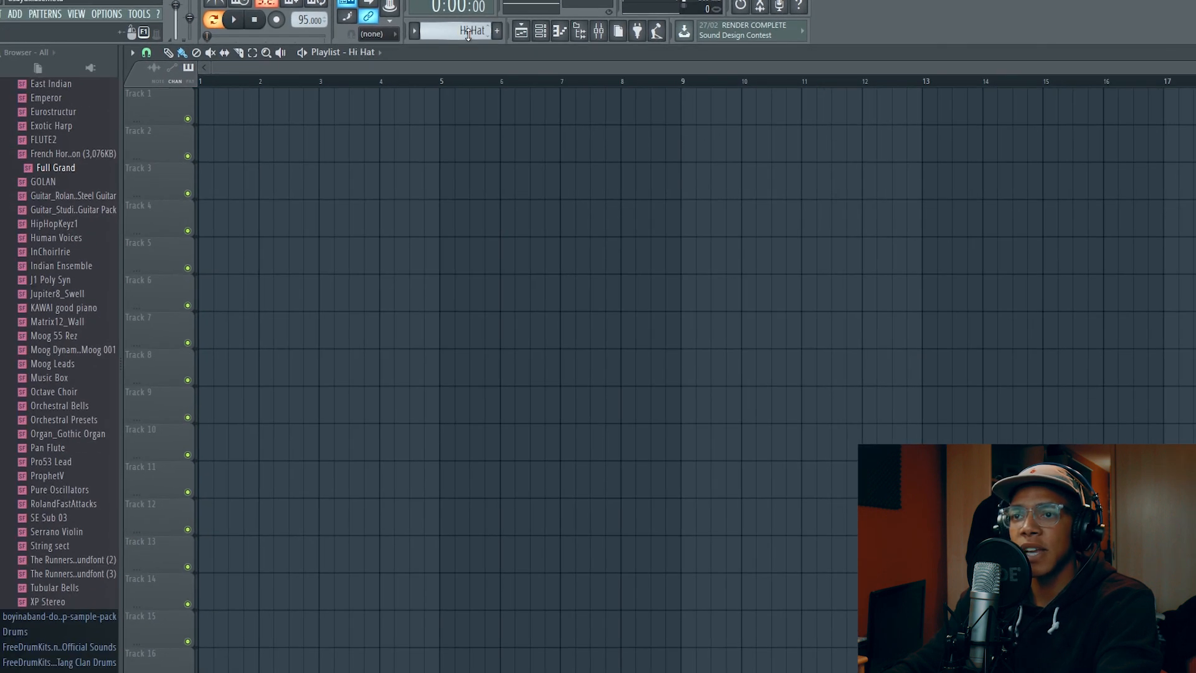
{"action": "scroll", "coordinate": [469, 32], "scroll_direction": "up", "scroll_amount": 1}
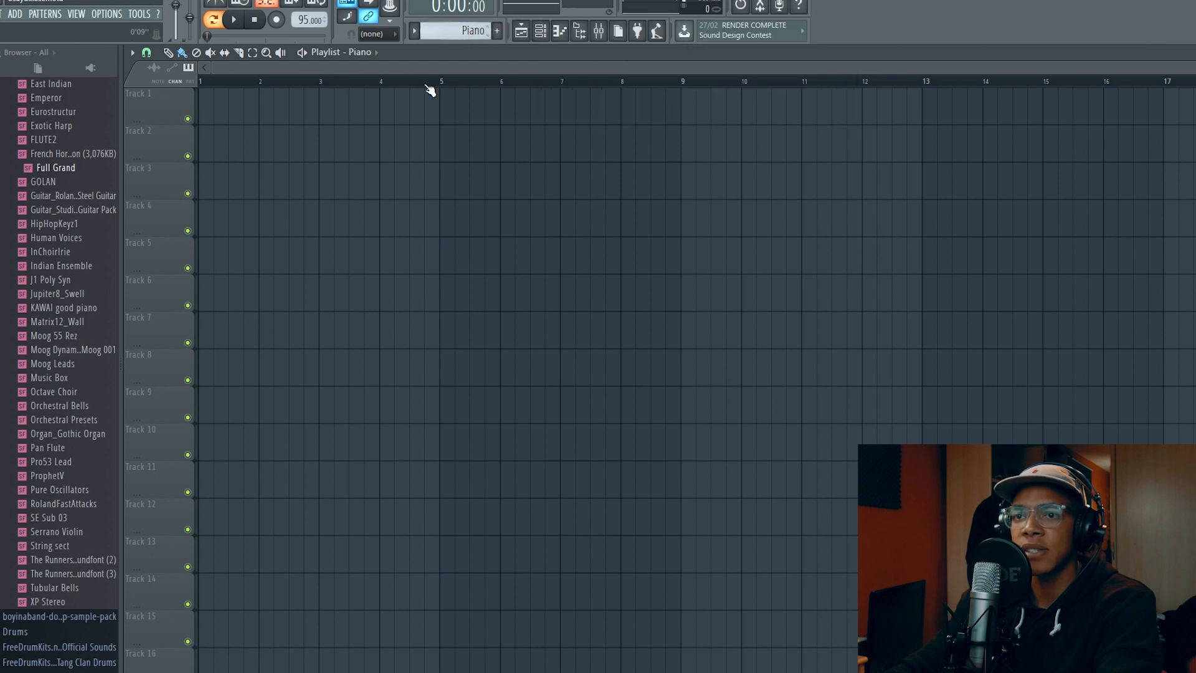
{"action": "mouse_move", "coordinate": [237, 129]}
{"action": "left_mouse_down"}
{"action": "mouse_move", "coordinate": [302, 123]}
{"action": "mouse_move", "coordinate": [279, 139]}
{"action": "left_mouse_up"}
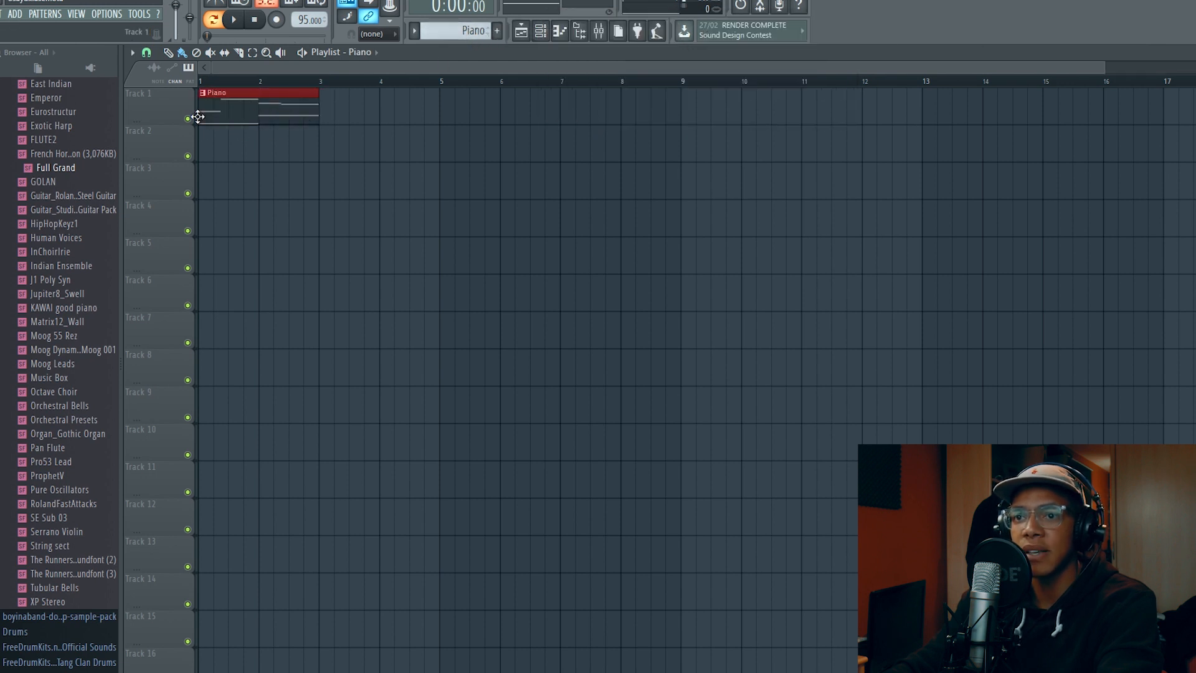
{"action": "left_click", "coordinate": [332, 113]}
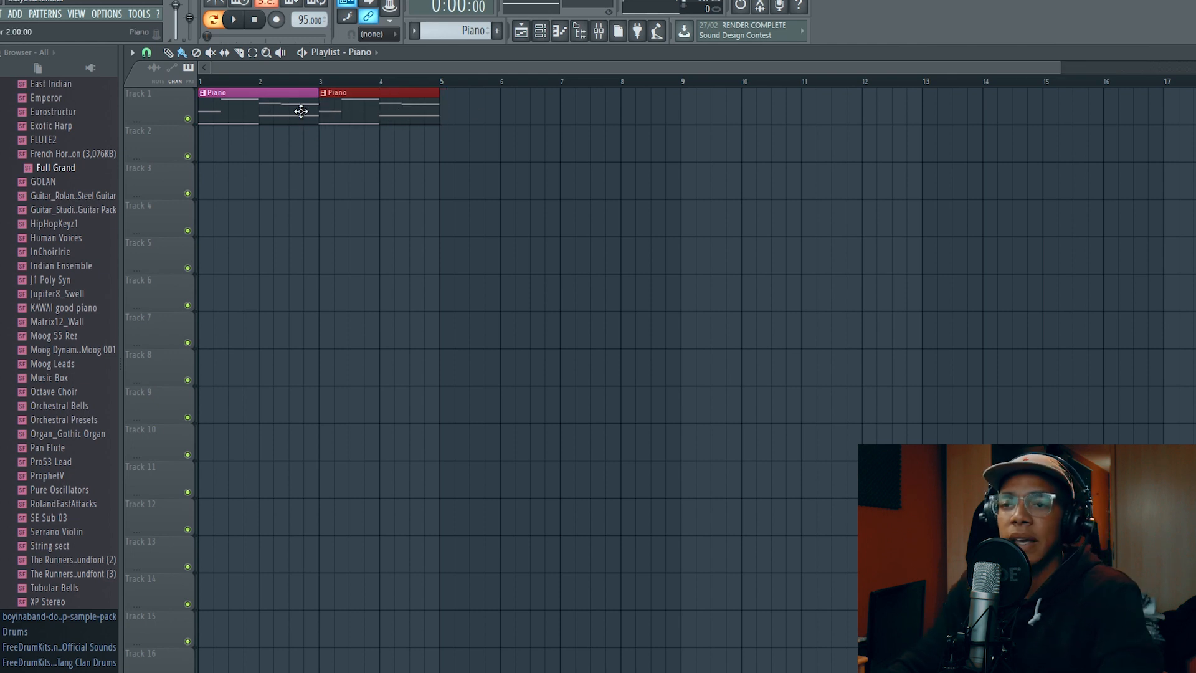
{"action": "left_click", "coordinate": [530, 119]}
{"action": "right_click", "coordinate": [534, 121]}
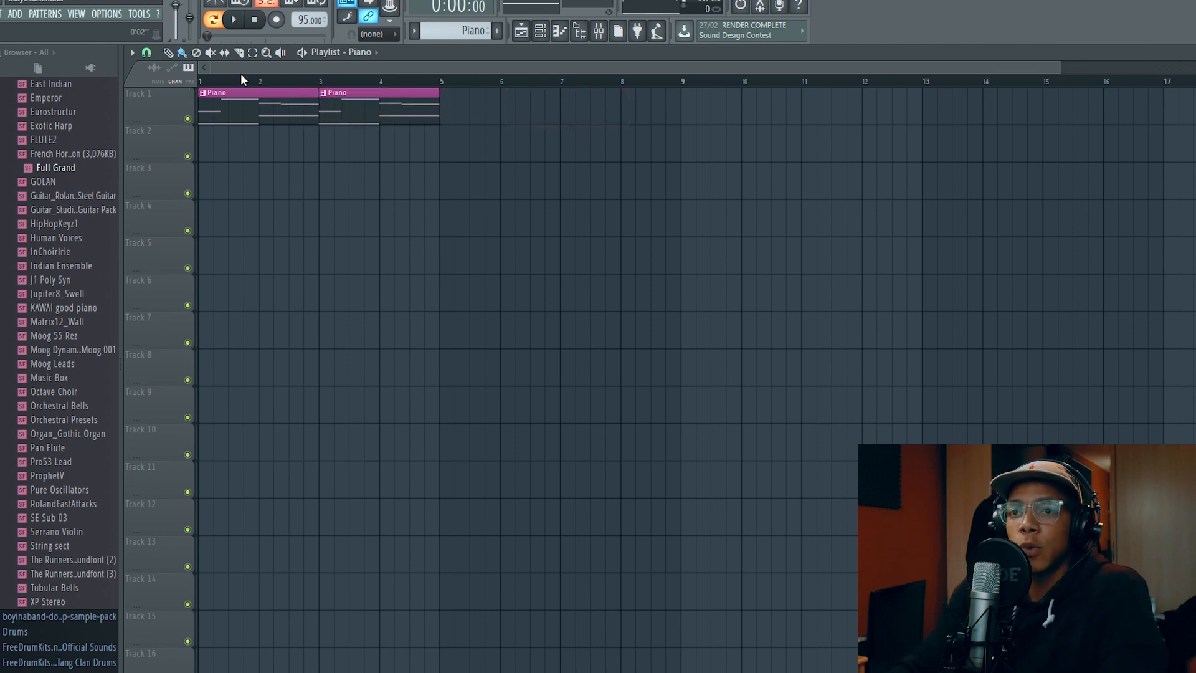
Play back the two Piano clips in song mode with the channel rack shown, and stop playback
{"action": "key", "text": "space"}
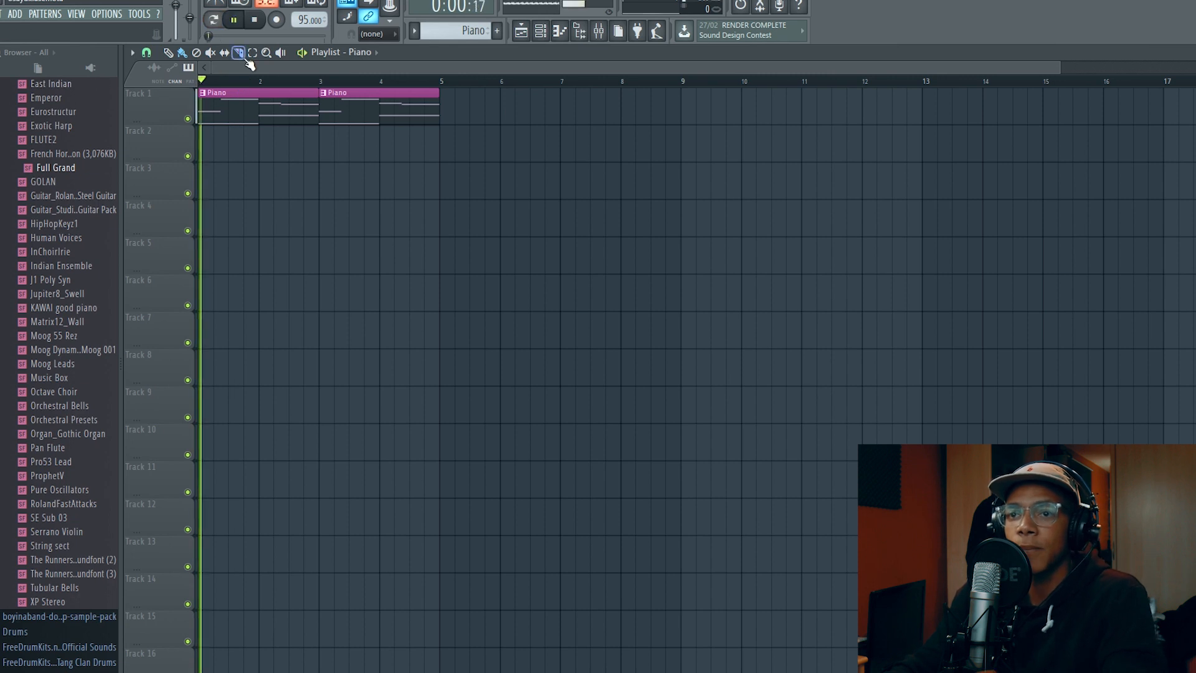
{"action": "key", "text": "space"}
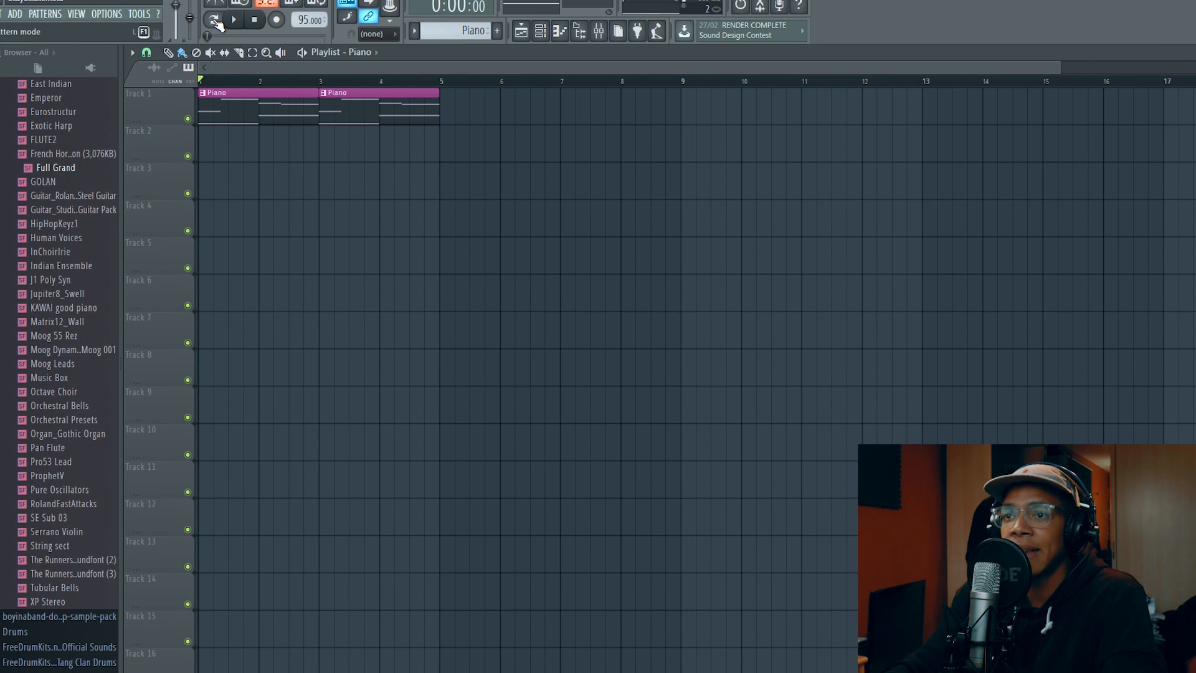
{"action": "left_click", "coordinate": [540, 34]}
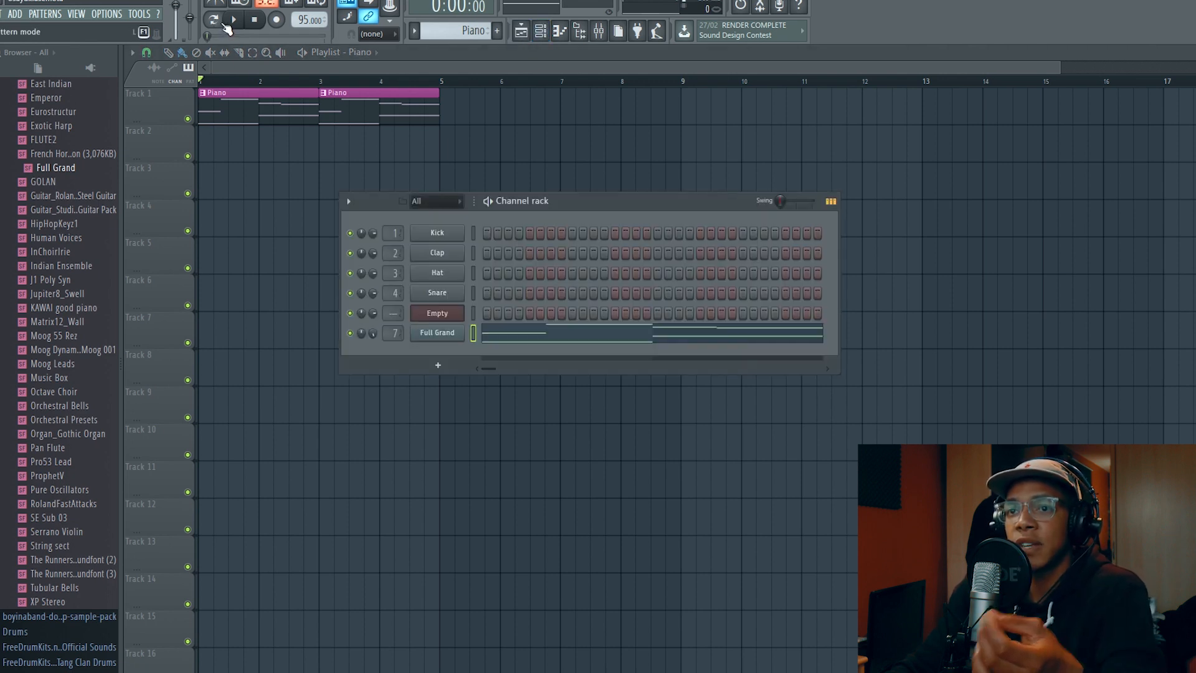
{"action": "left_click", "coordinate": [215, 20]}
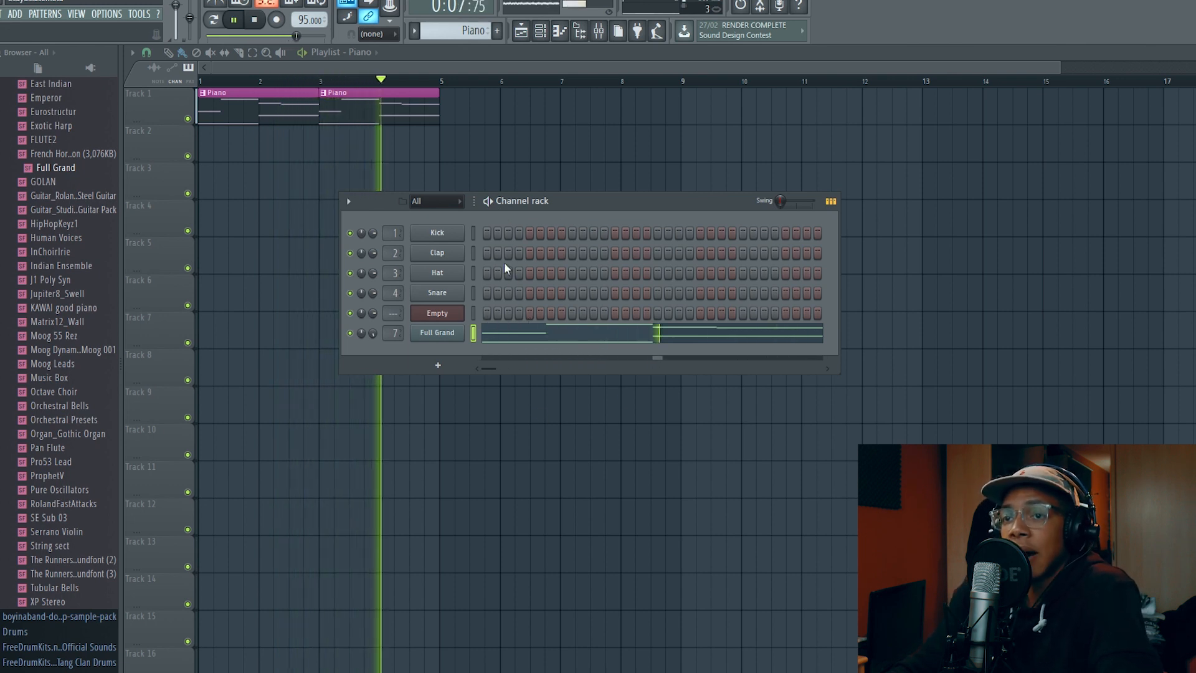
{"action": "key", "text": "space"}
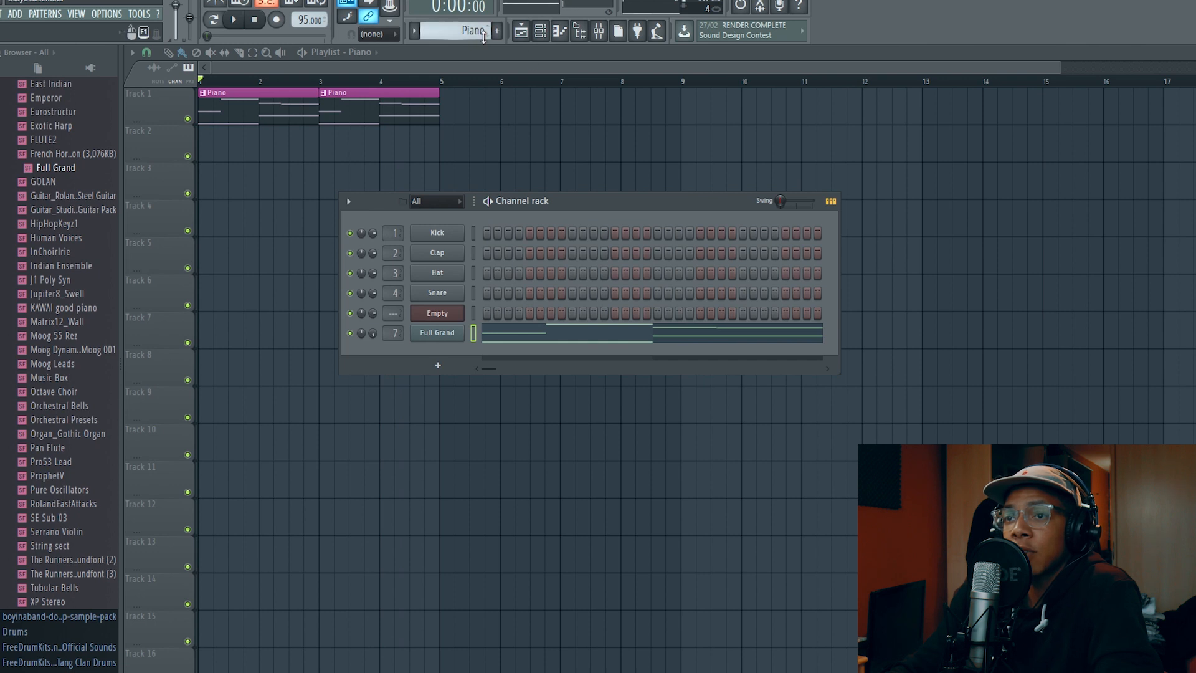
Switch to the Drums pattern, place a Drums clip on Track 2 at bar 1, and show the channel rack
{"action": "scroll", "coordinate": [484, 36], "scroll_direction": "up", "scroll_amount": 2}
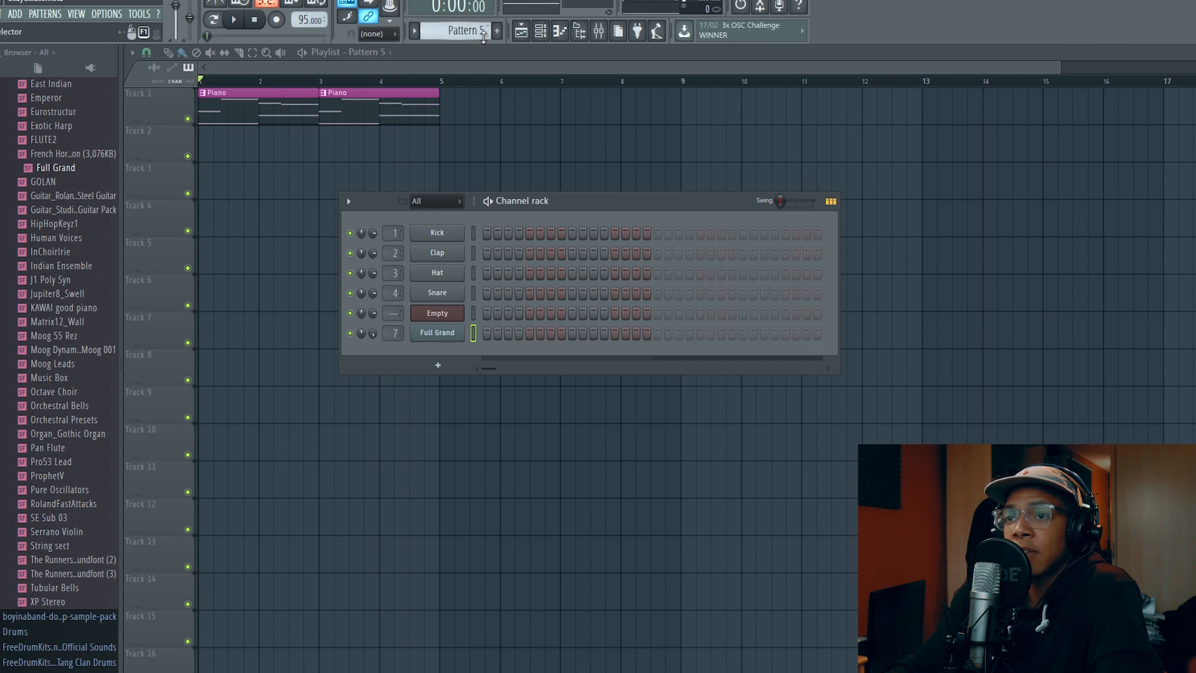
{"action": "mouse_move", "coordinate": [500, 146]}
{"action": "left_mouse_down"}
{"action": "mouse_move", "coordinate": [526, 147]}
{"action": "mouse_move", "coordinate": [98, 172]}
{"action": "left_mouse_up"}
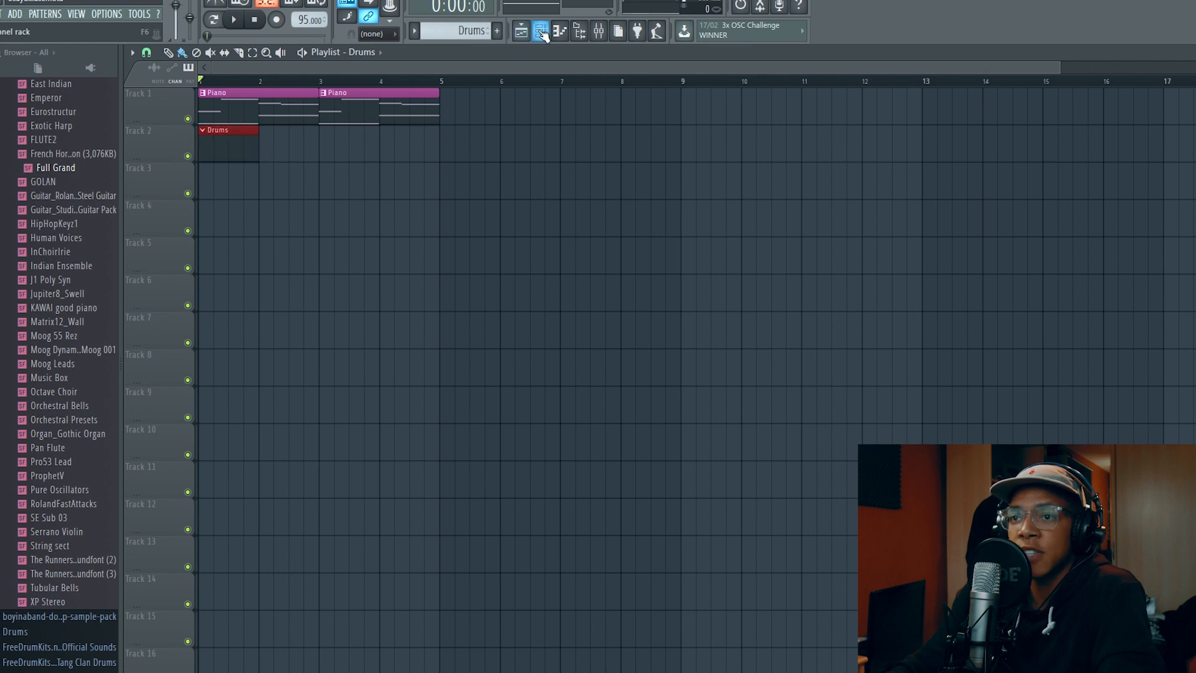
{"action": "left_click", "coordinate": [540, 32]}
Audition samples in the araabMUSIK! KICKS! folder, add araabMUZIK KICK (20) as a new channel, and place its first hit on step 1
{"action": "scroll", "coordinate": [78, 315], "scroll_direction": "up", "scroll_amount": 14}
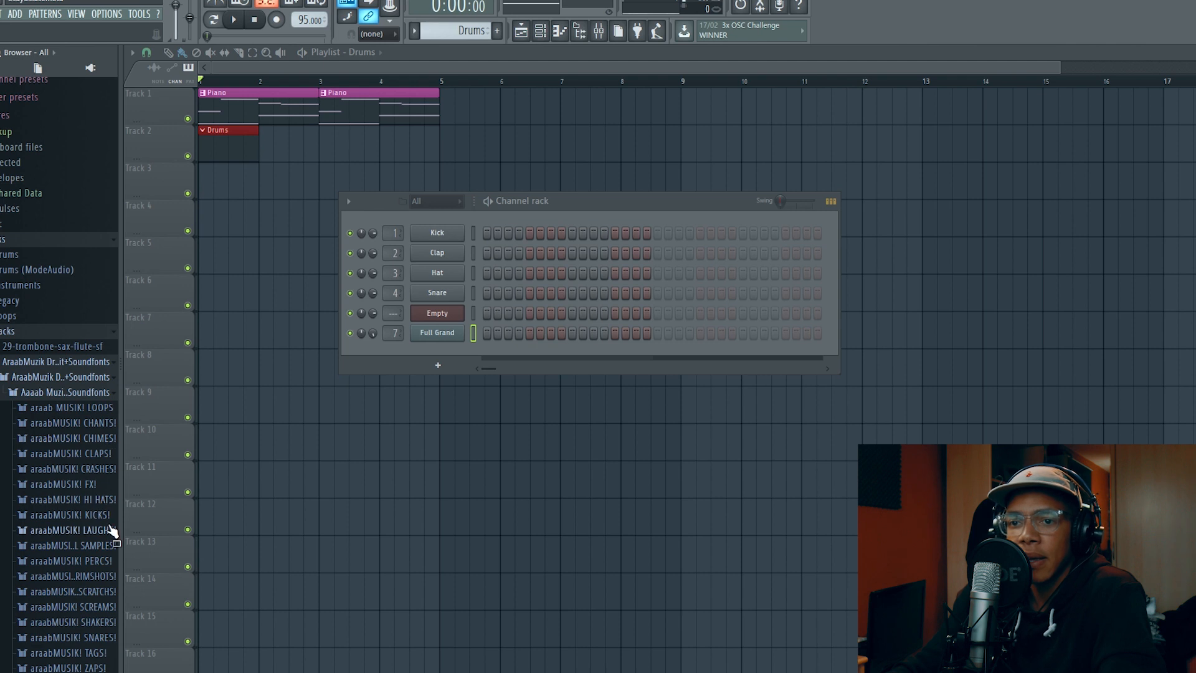
{"action": "left_click", "coordinate": [110, 515]}
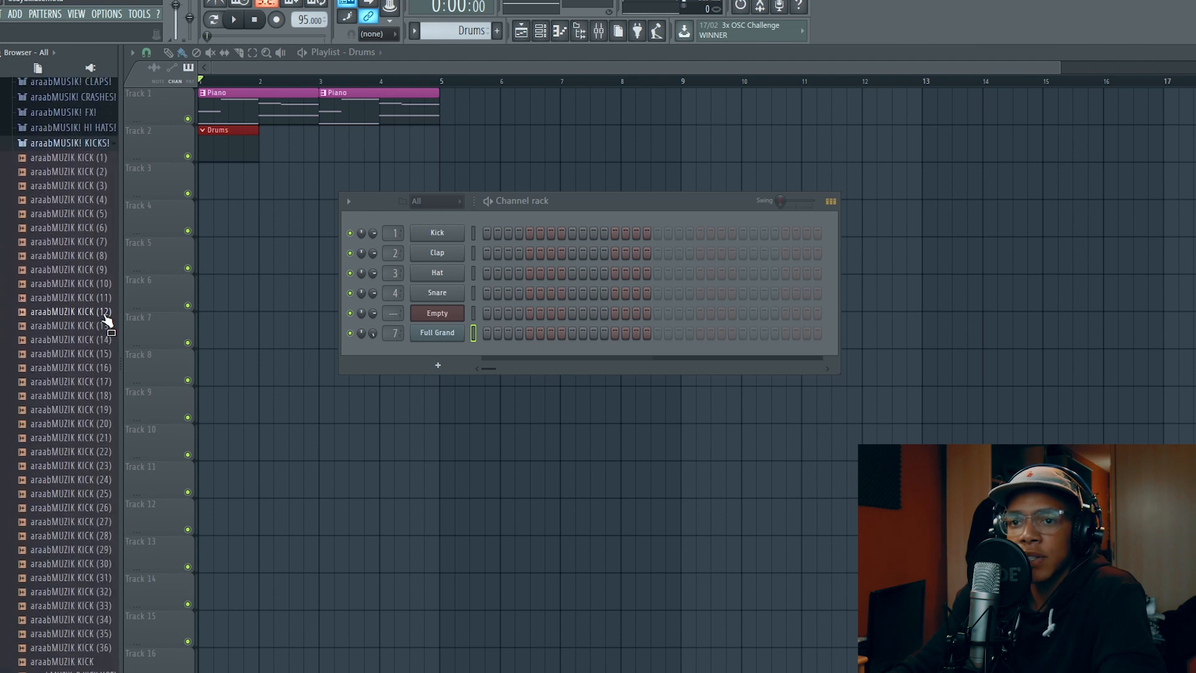
{"action": "left_click", "coordinate": [99, 340]}
{"action": "left_click", "coordinate": [98, 382]}
{"action": "left_click", "coordinate": [98, 410]}
{"action": "left_click", "coordinate": [101, 397]}
{"action": "left_click", "coordinate": [103, 453]}
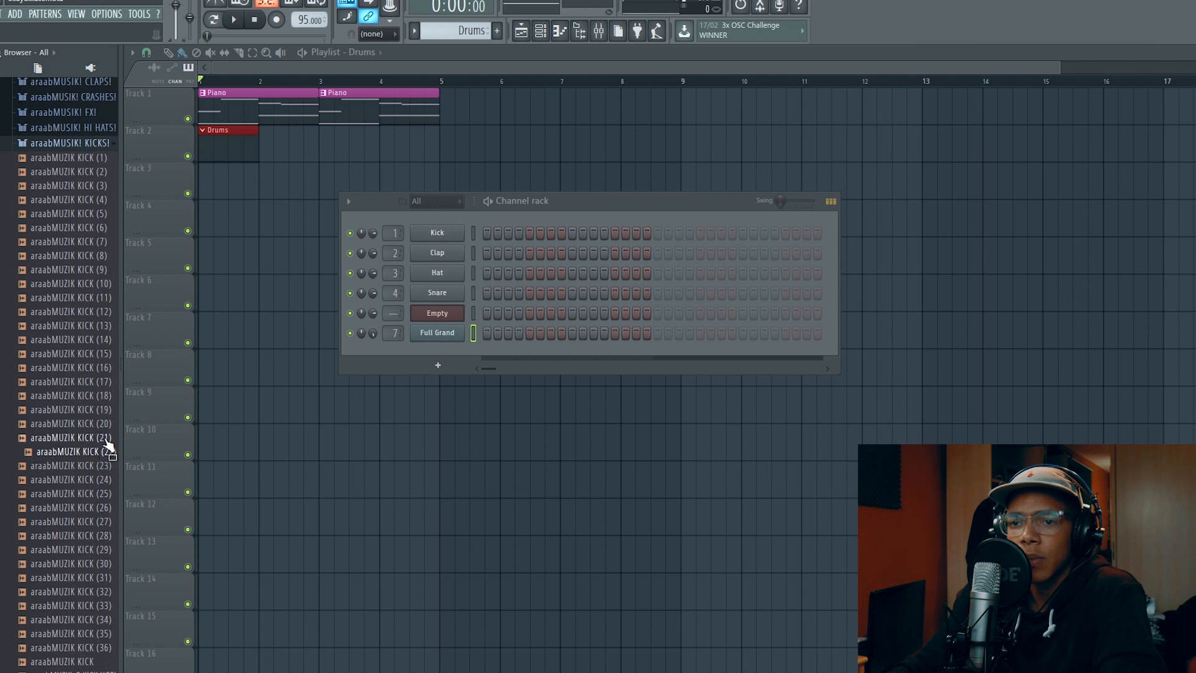
{"action": "left_click", "coordinate": [107, 425]}
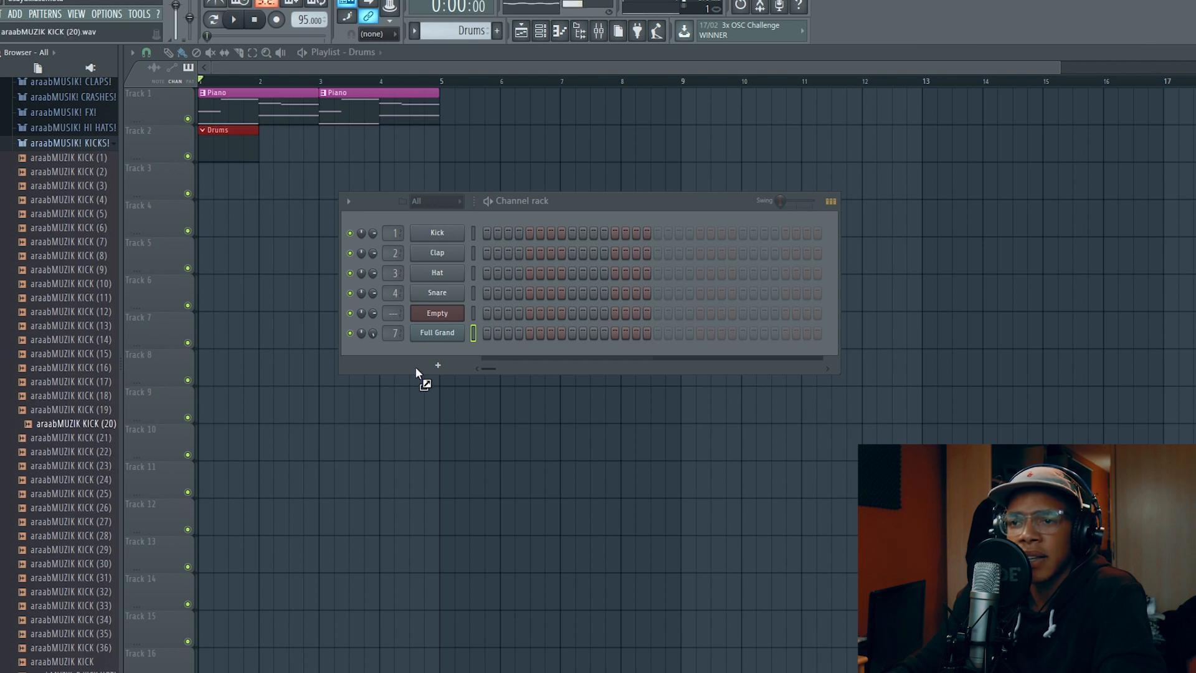
{"action": "left_click_drag", "start_coordinate": [438, 353], "coordinate": [487, 359]}
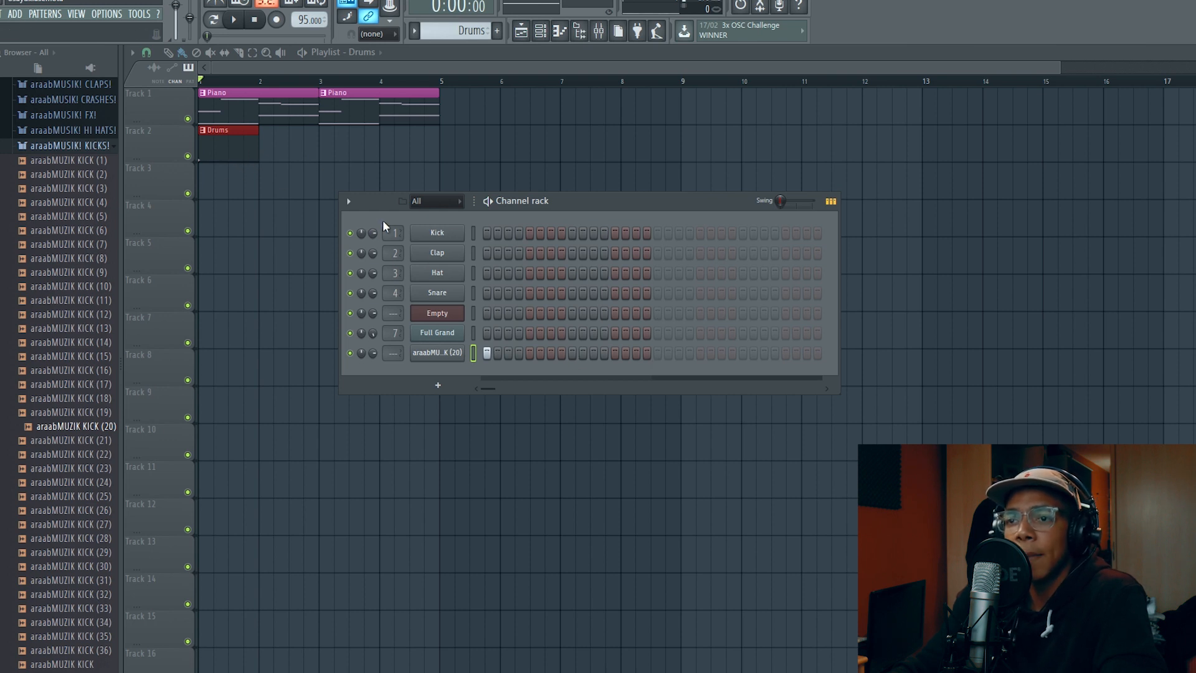
Widen the channel rack and, during playback, add kick hits on steps 11, 17, 27 and 33
{"action": "left_click_drag", "start_coordinate": [871, 284], "coordinate": [1182, 286]}
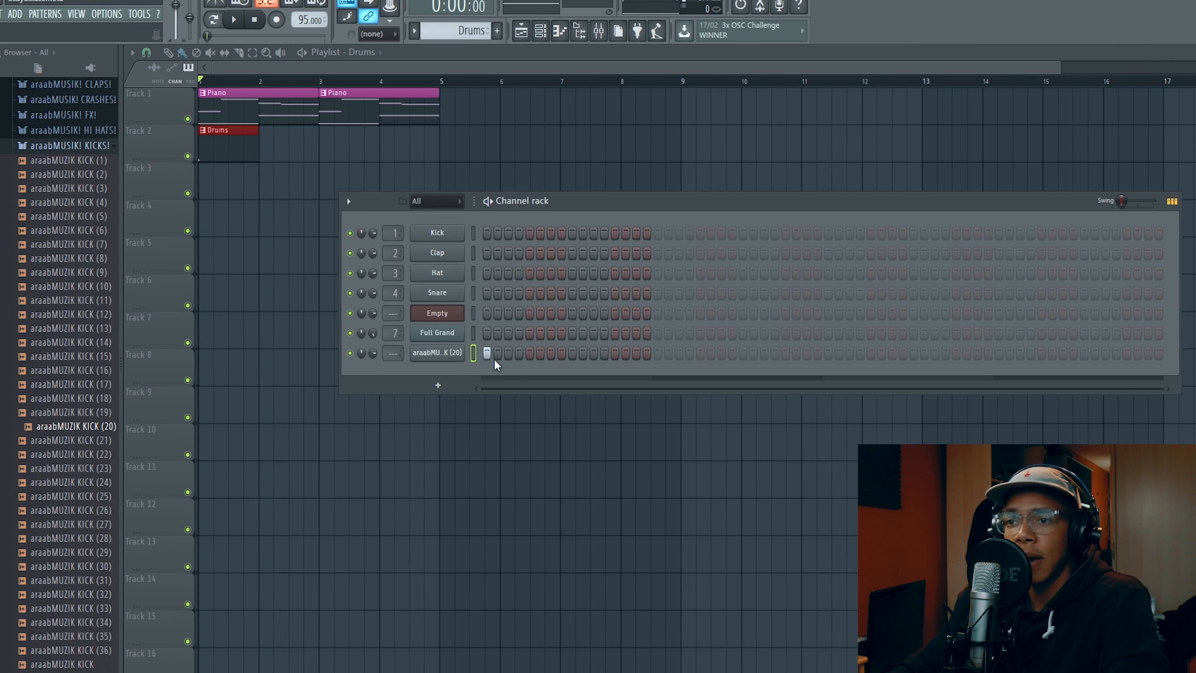
{"action": "left_click", "coordinate": [658, 358]}
{"action": "key", "text": "space"}
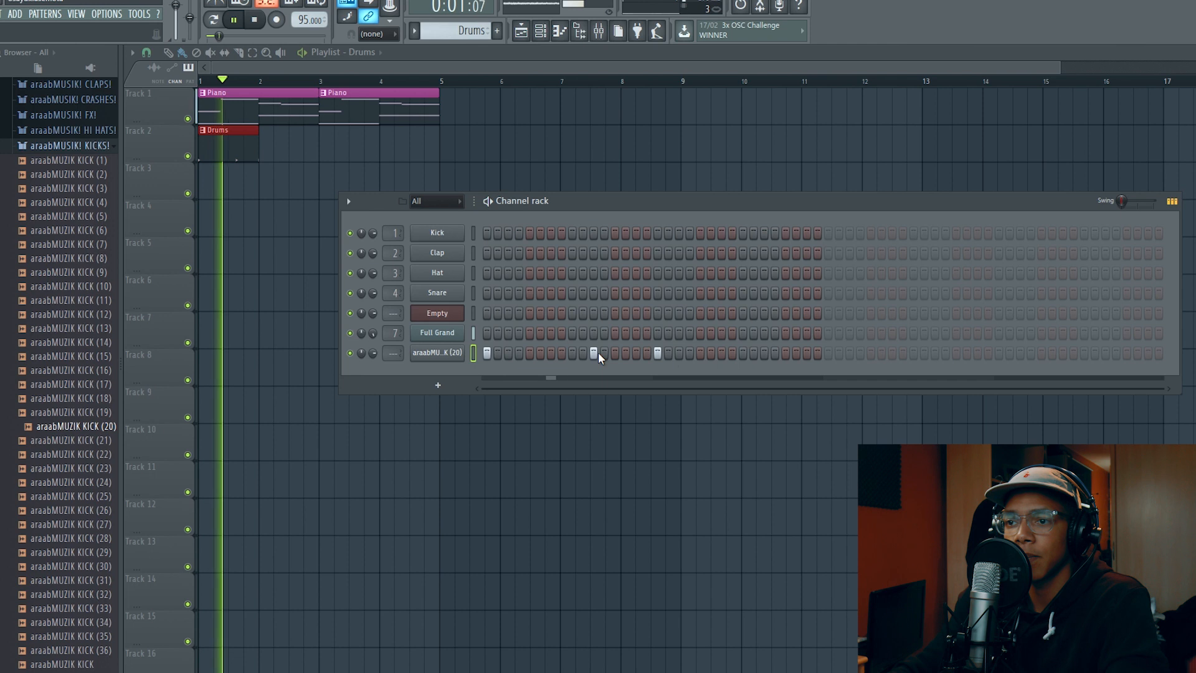
{"action": "left_click", "coordinate": [765, 353]}
{"action": "left_click", "coordinate": [828, 353]}
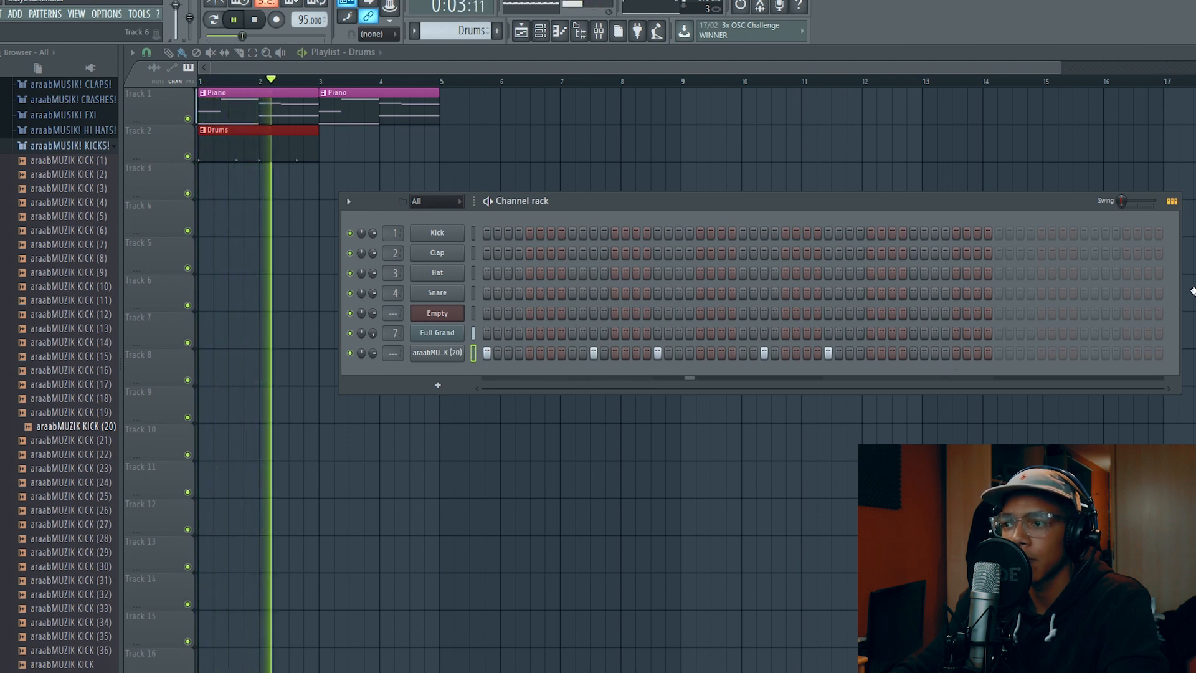
Remove the kick hit on step 33 and narrow the channel rack back to 32 steps
{"action": "left_click_drag", "start_coordinate": [1192, 291], "coordinate": [905, 285]}
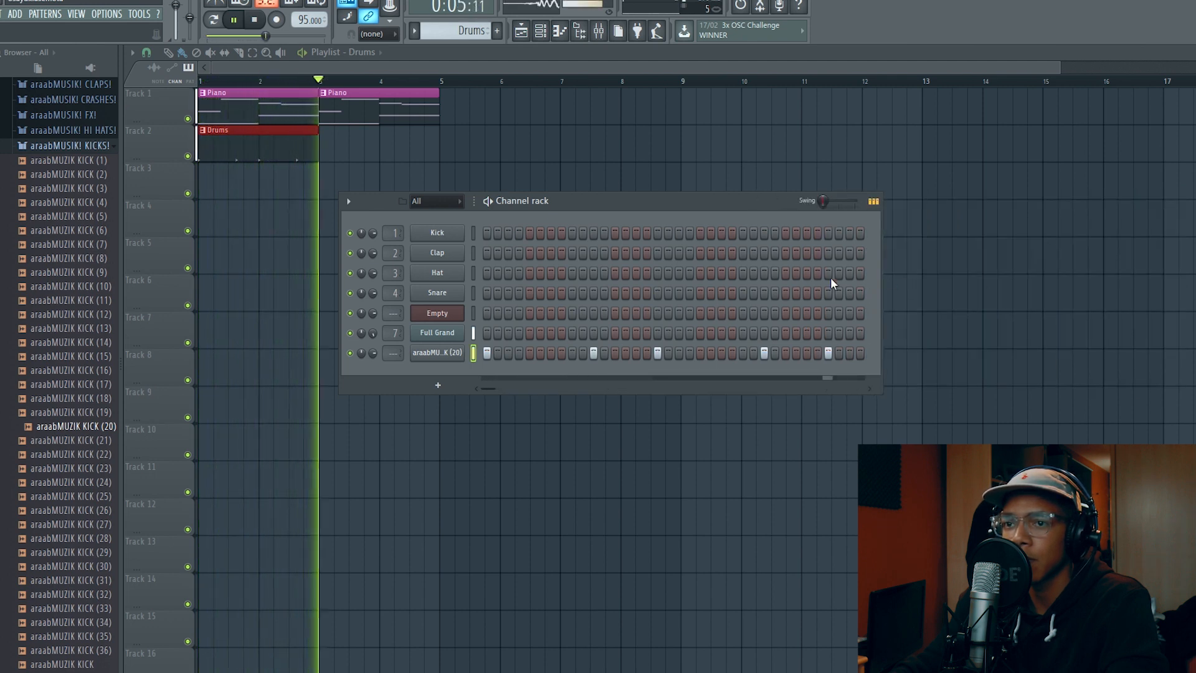
{"action": "left_click", "coordinate": [828, 353]}
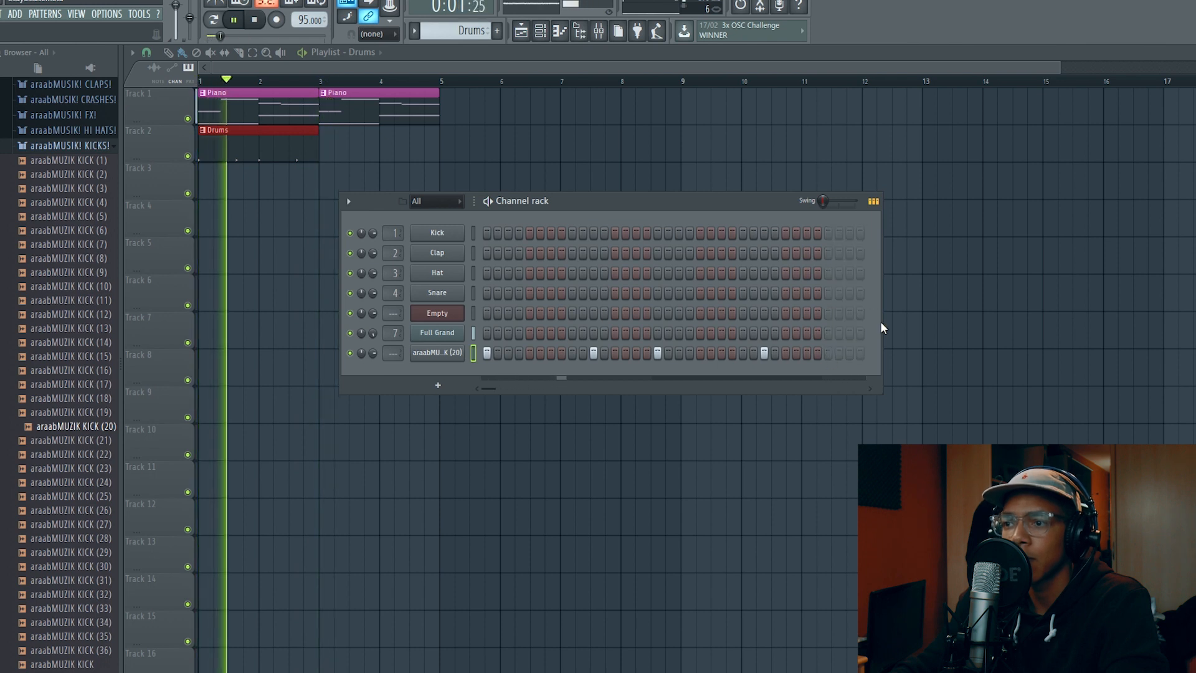
{"action": "left_click", "coordinate": [890, 326]}
{"action": "right_click", "coordinate": [934, 339]}
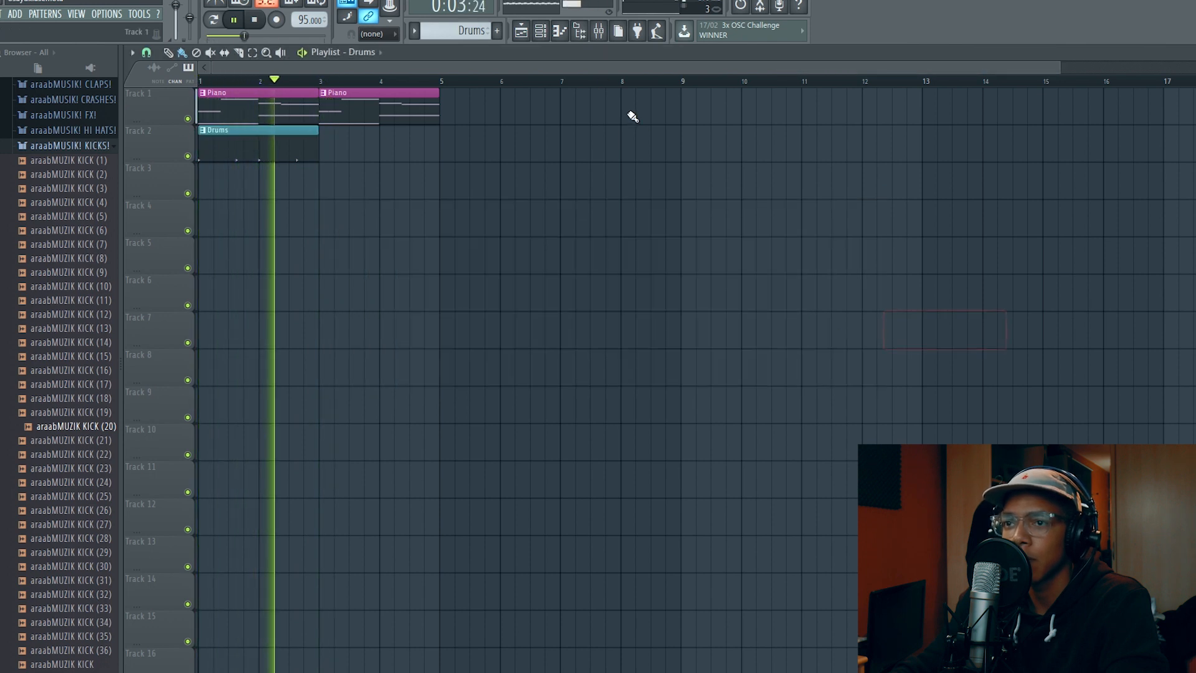
{"action": "left_click", "coordinate": [543, 33]}
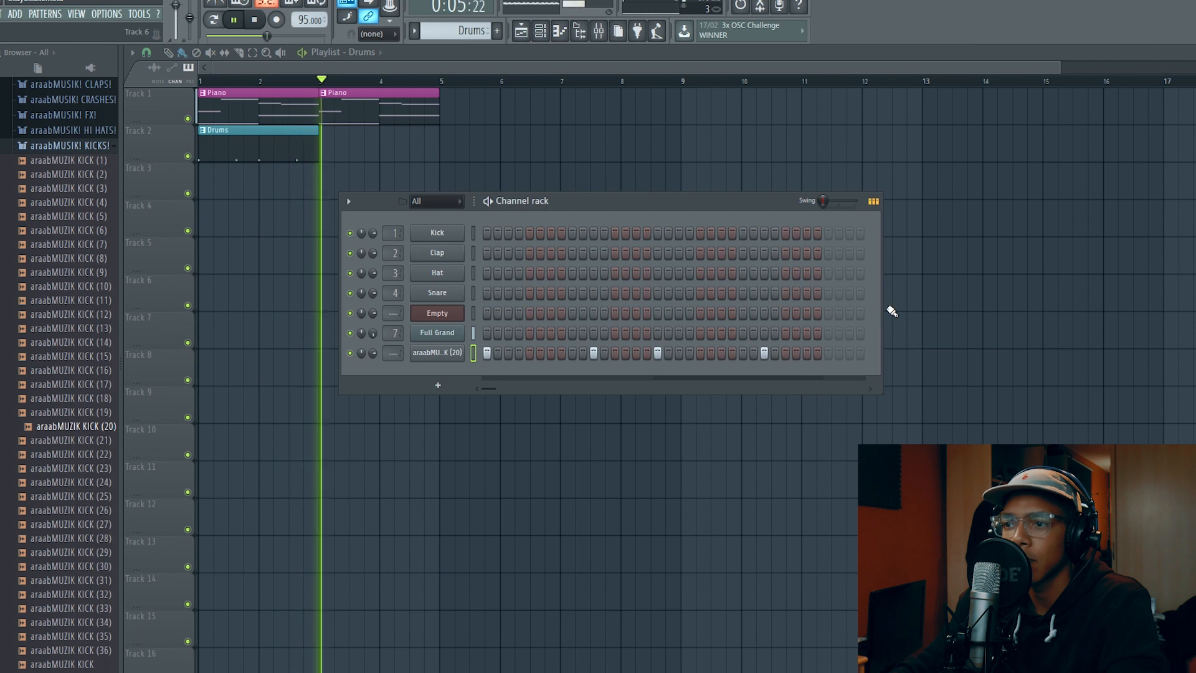
{"action": "left_click_drag", "start_coordinate": [880, 310], "coordinate": [857, 310]}
Restart playback and place a second Drums clip on Track 2 at bar 3
{"action": "key", "text": "space"}
{"action": "key", "text": "space"}
{"action": "left_click_drag", "start_coordinate": [313, 154], "coordinate": [322, 155]}
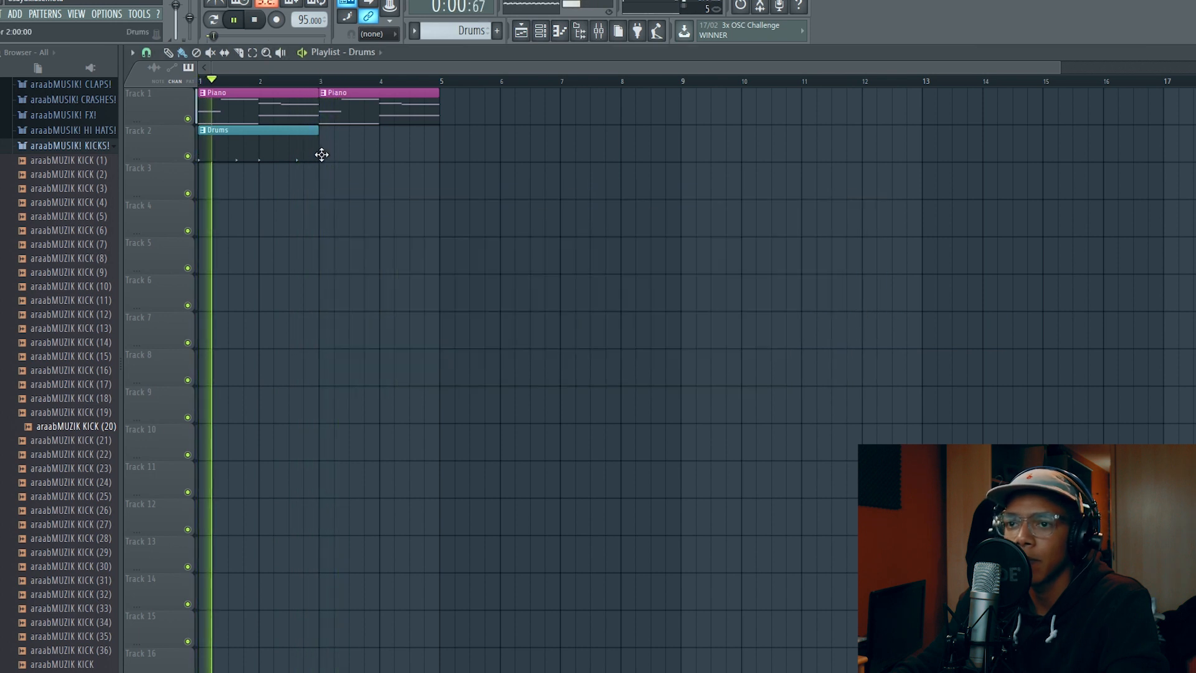
{"action": "left_click", "coordinate": [322, 155]}
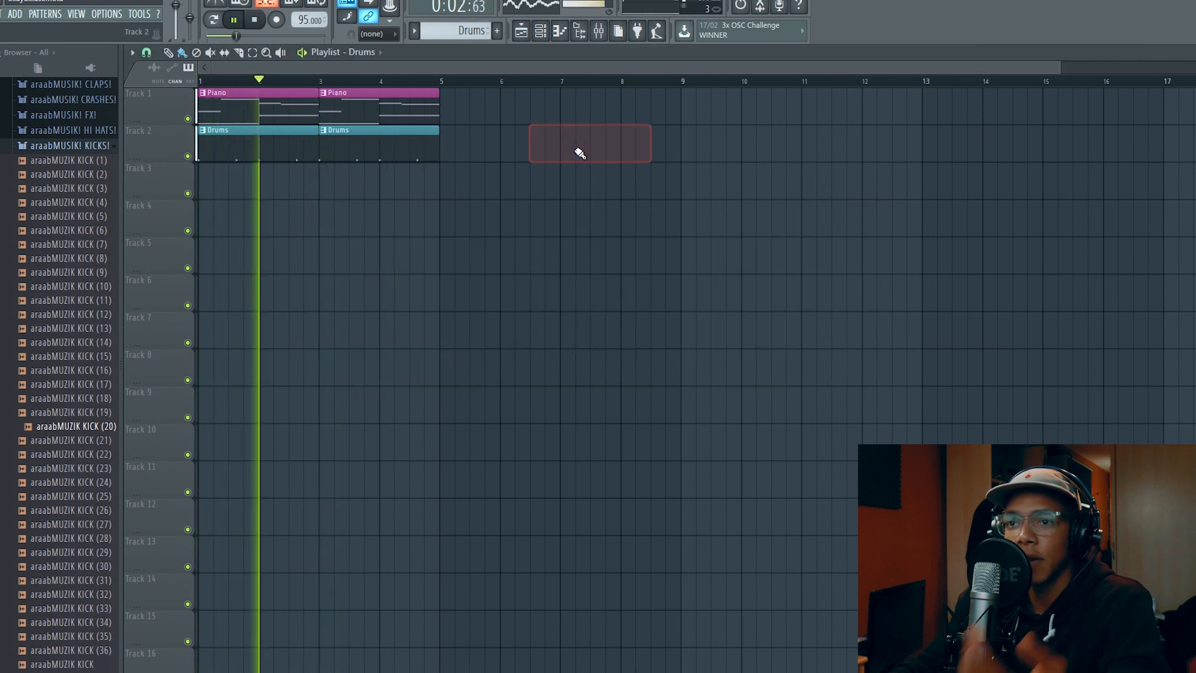
Route the araabMUZIK KICK (20) channel to mixer track 1 and open the mixer
{"action": "left_click", "coordinate": [539, 32]}
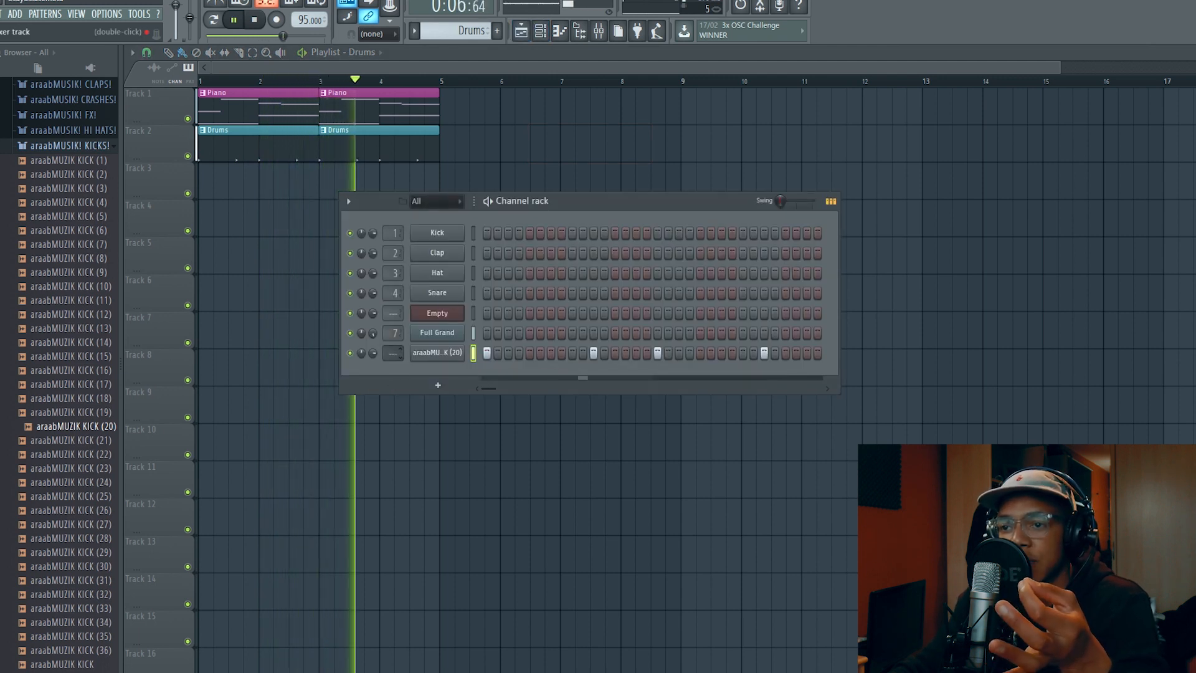
{"action": "scroll", "coordinate": [394, 353], "scroll_direction": "up", "scroll_amount": 1}
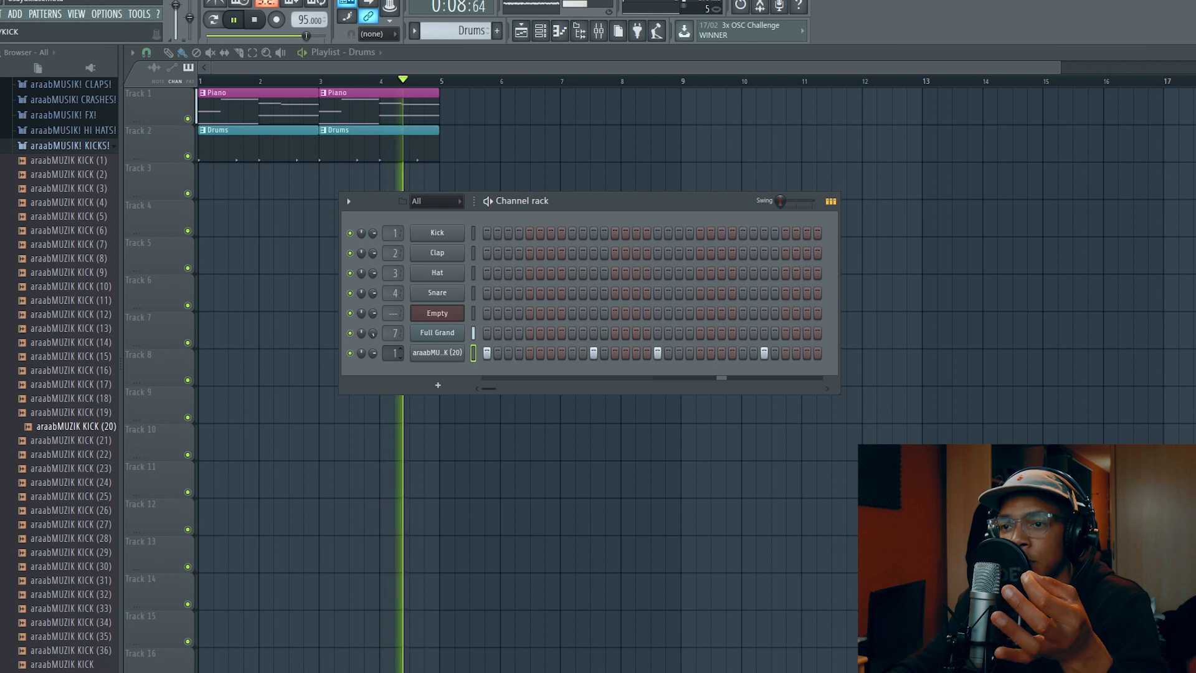
{"action": "left_click", "coordinate": [598, 31]}
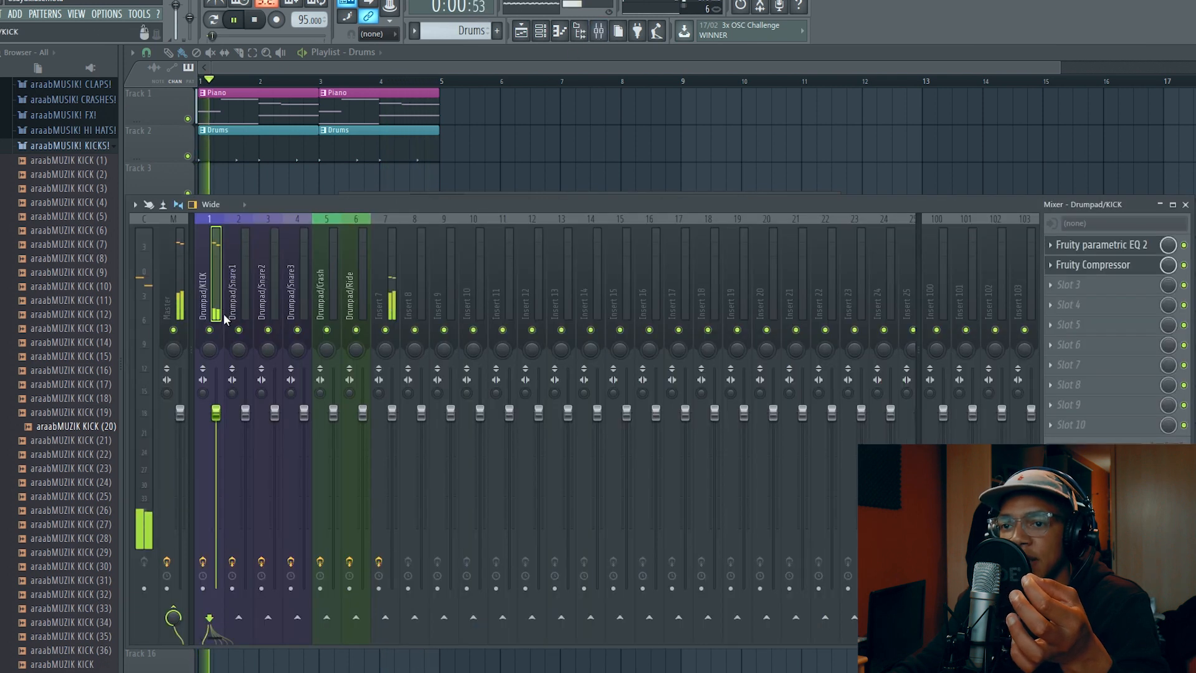
Reduce the kick's high frequencies by lowering the band 7 high shelf in Fruity parametric EQ 2 on the Drumpad/KICK track
{"action": "left_click", "coordinate": [1096, 245]}
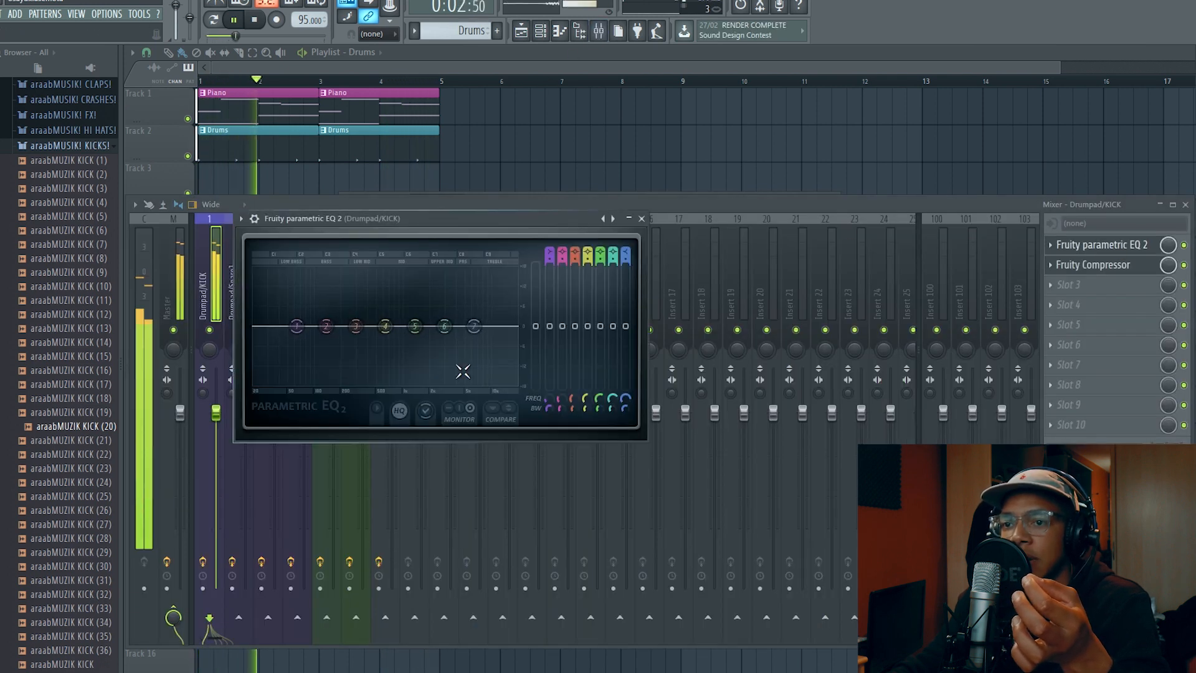
{"action": "left_click_drag", "start_coordinate": [474, 326], "coordinate": [430, 382]}
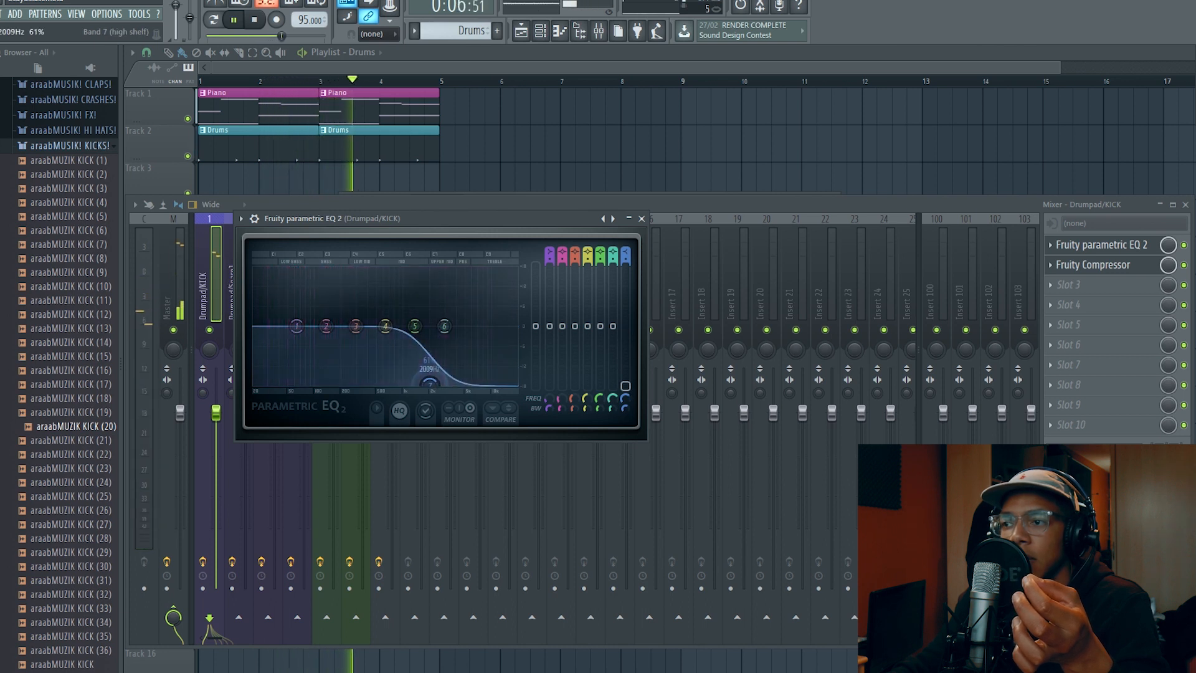
{"action": "left_click_drag", "start_coordinate": [430, 383], "coordinate": [439, 360]}
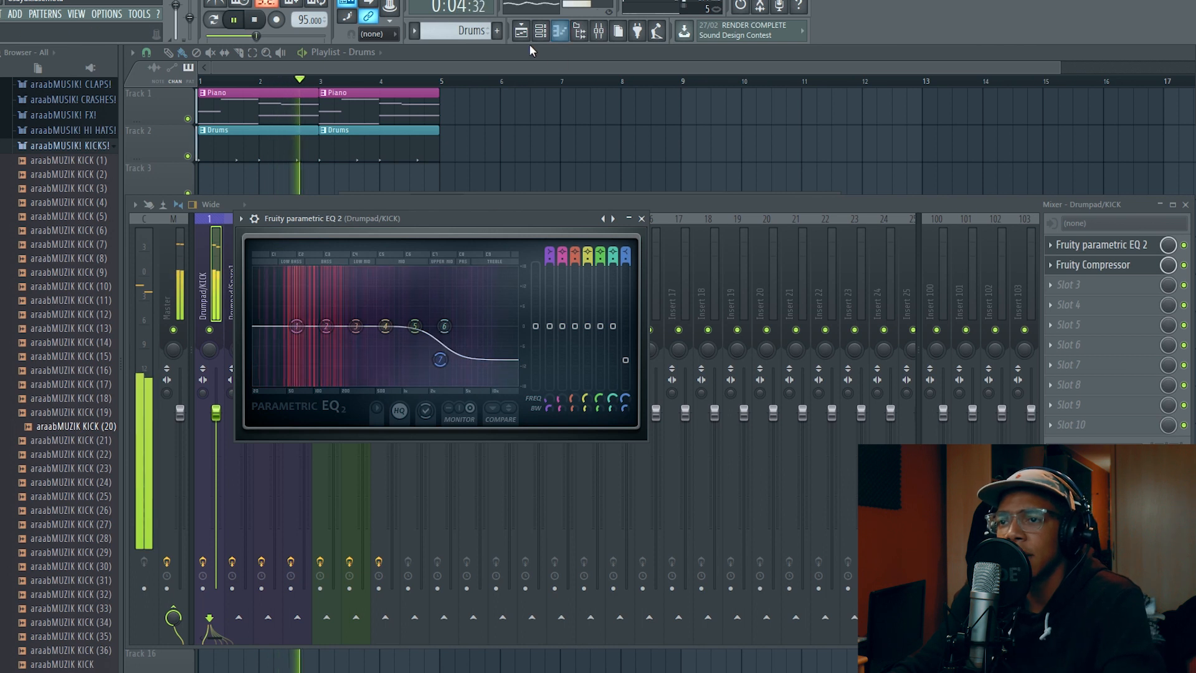
Bring the channel rack forward, stop playback, and switch the browser from the araabMUSIK! KICKS! folder to araabMUSIK! SNARES!
{"action": "left_click", "coordinate": [542, 33]}
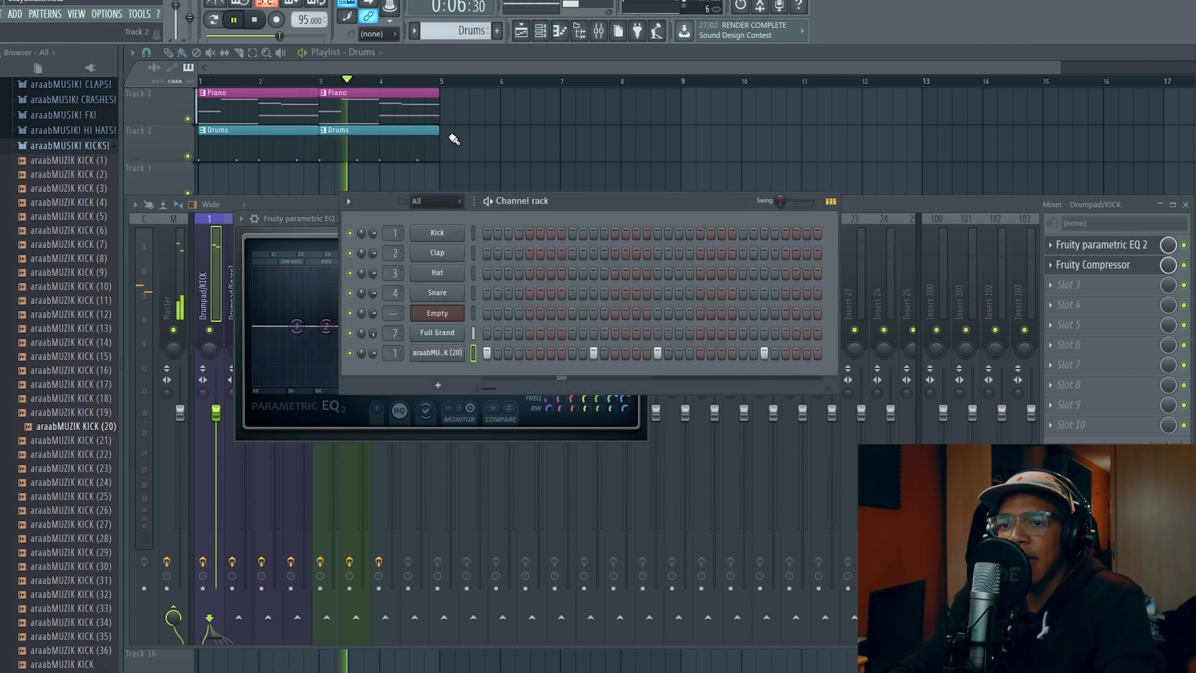
{"action": "key", "text": "space"}
{"action": "left_click", "coordinate": [81, 147]}
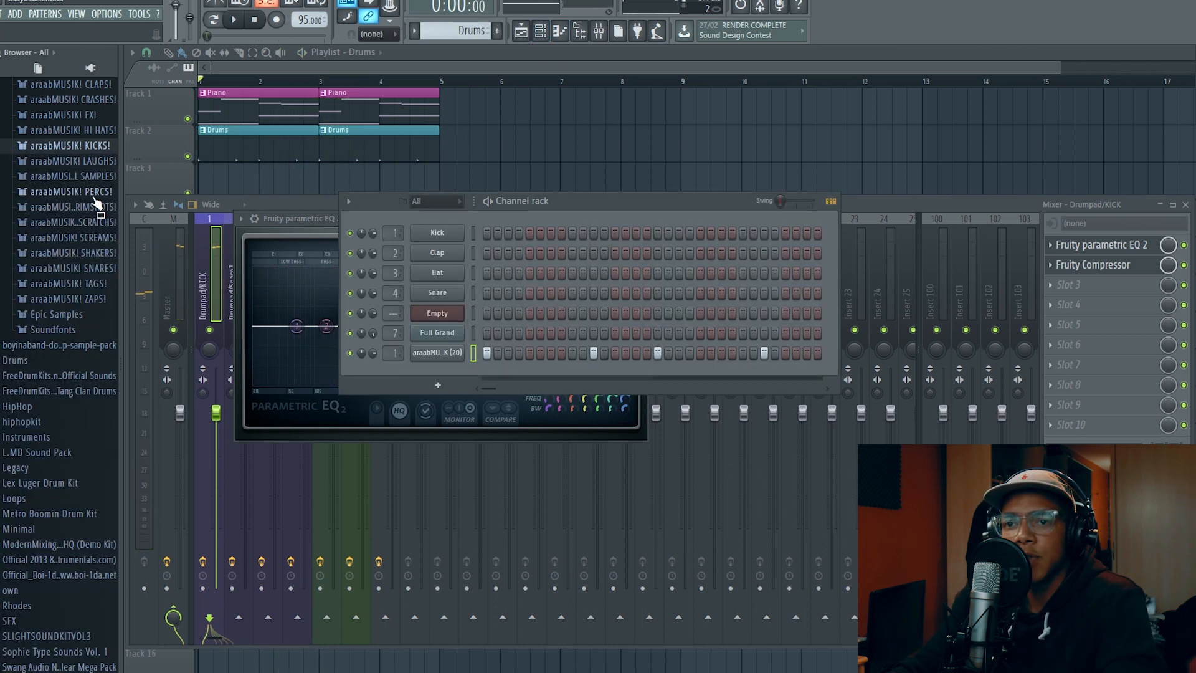
{"action": "left_click", "coordinate": [110, 269]}
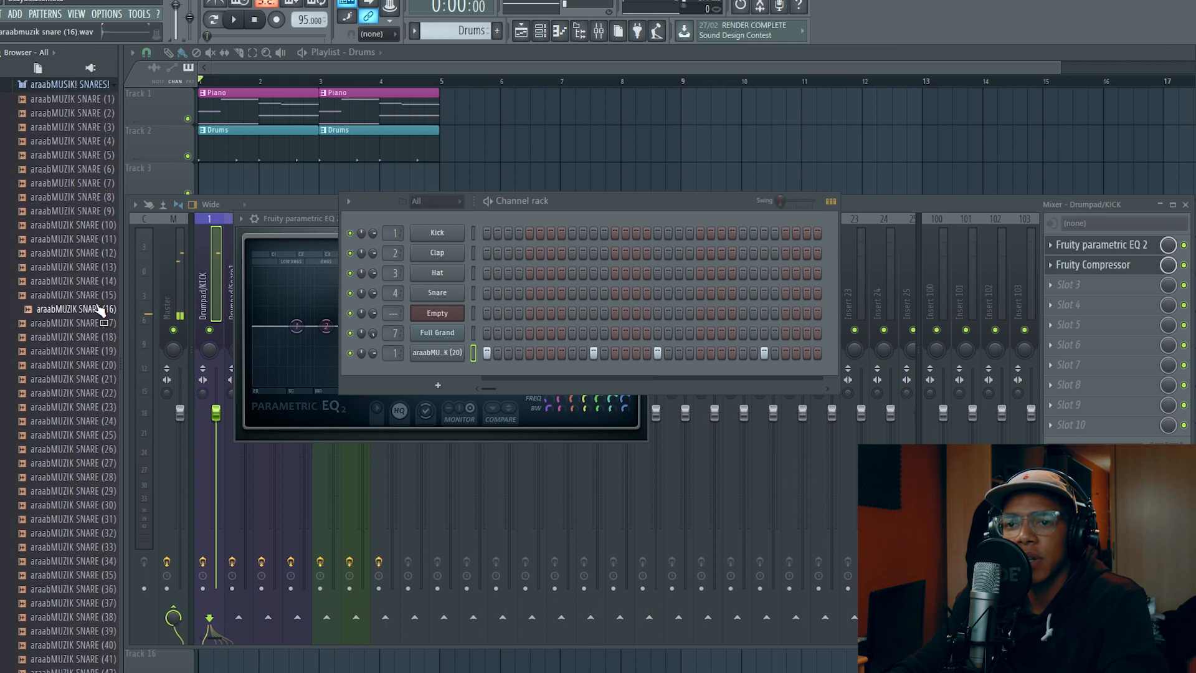
Audition several snare samples and add araabMUZIK SNARE (30) as a new channel below the kick
{"action": "left_click", "coordinate": [102, 282]}
{"action": "left_click", "coordinate": [84, 169]}
{"action": "left_click", "coordinate": [94, 141]}
{"action": "left_click", "coordinate": [98, 103]}
{"action": "left_click", "coordinate": [63, 520]}
{"action": "left_click", "coordinate": [72, 510]}
{"action": "left_click", "coordinate": [86, 619]}
{"action": "left_click", "coordinate": [92, 605]}
{"action": "left_click", "coordinate": [96, 592]}
{"action": "left_click", "coordinate": [100, 579]}
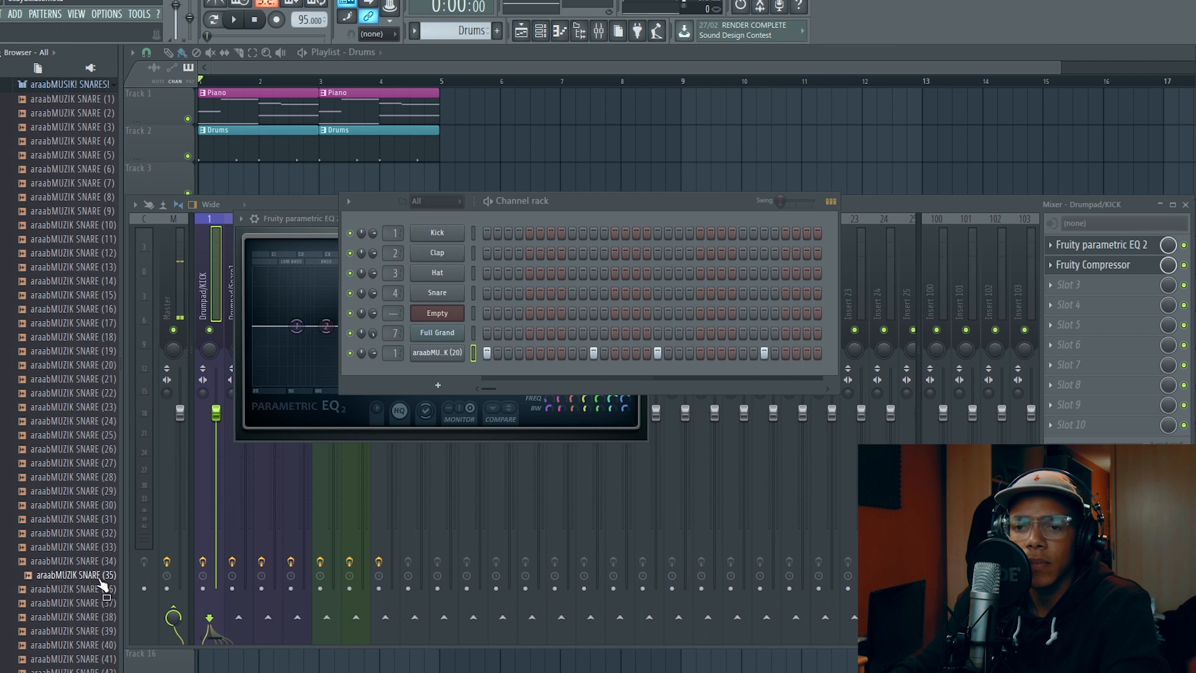
{"action": "left_click", "coordinate": [98, 562]}
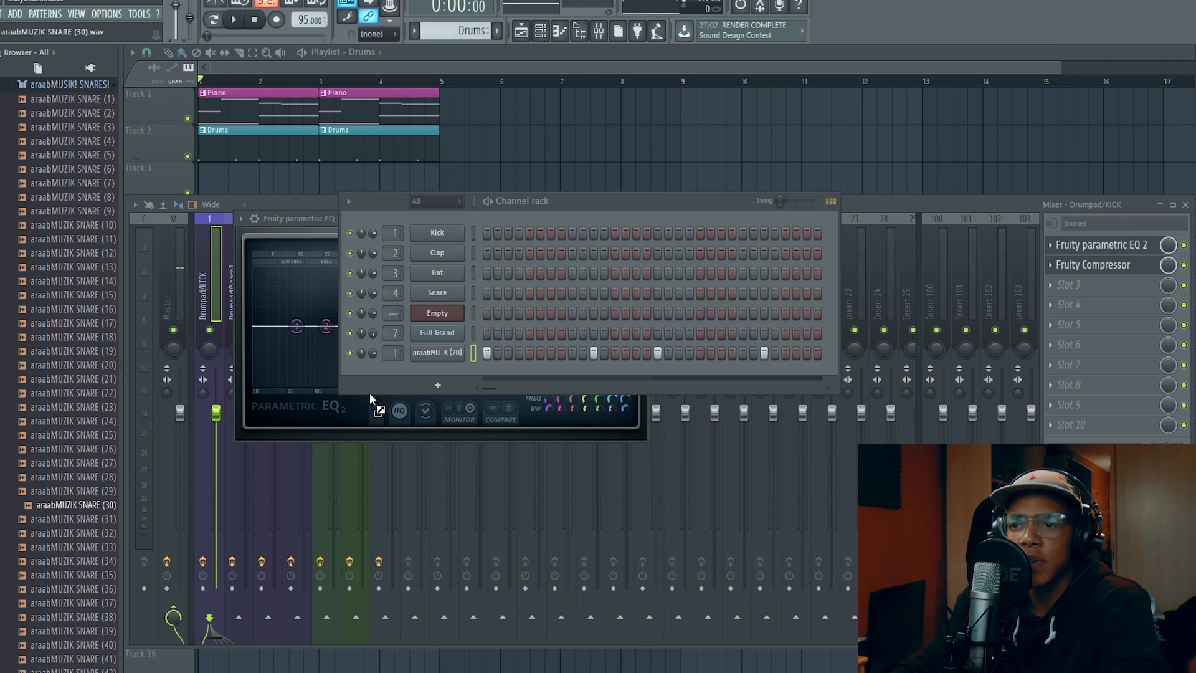
{"action": "left_click_drag", "start_coordinate": [416, 374], "coordinate": [437, 373]}
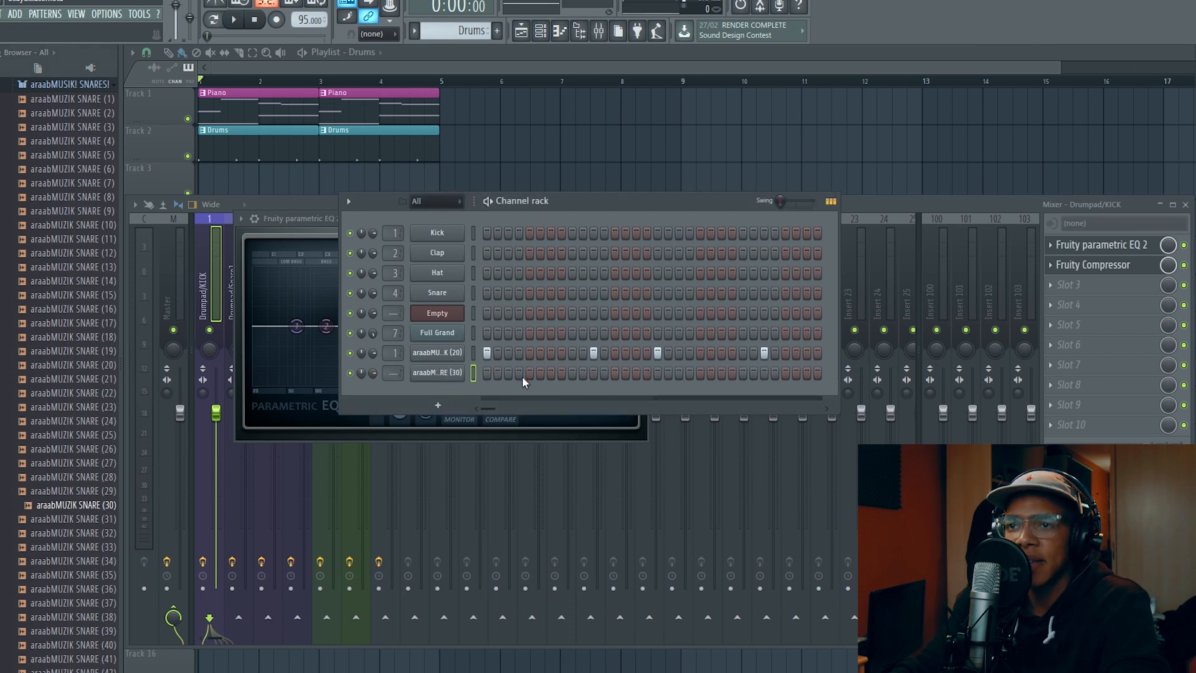
Place snare hits on steps 5, 13, 21 and 29 while playing the beat
{"action": "left_click", "coordinate": [530, 372]}
{"action": "key", "text": "space"}
{"action": "left_click", "coordinate": [615, 372]}
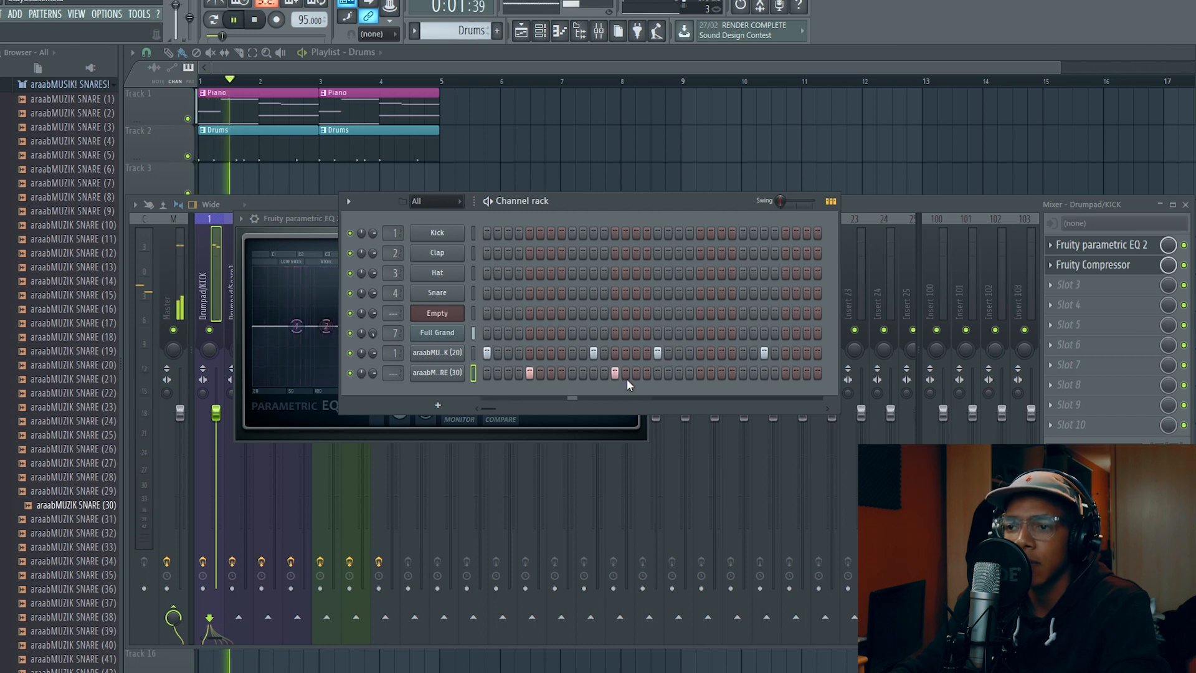
{"action": "left_click", "coordinate": [700, 373]}
{"action": "left_click", "coordinate": [785, 372]}
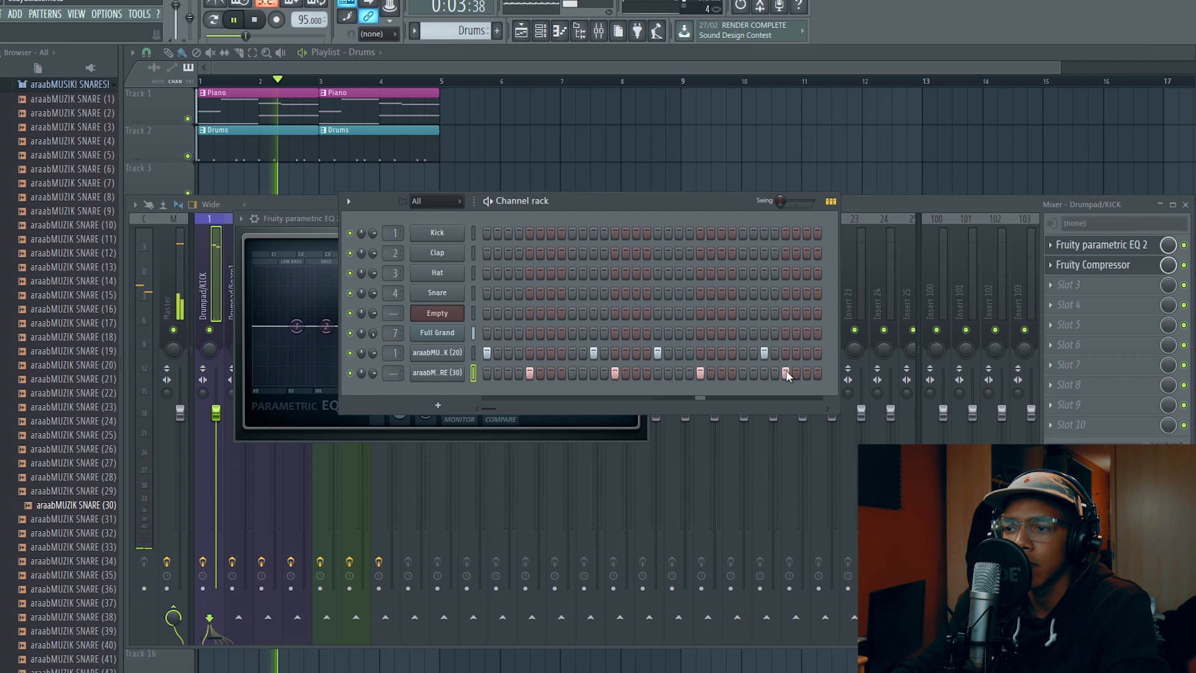
Stop playback, route the araabMUZIK SNARE (30) channel to mixer track 2, Drumpad/Snare1, and bring the mixer forward
{"action": "key", "text": "space"}
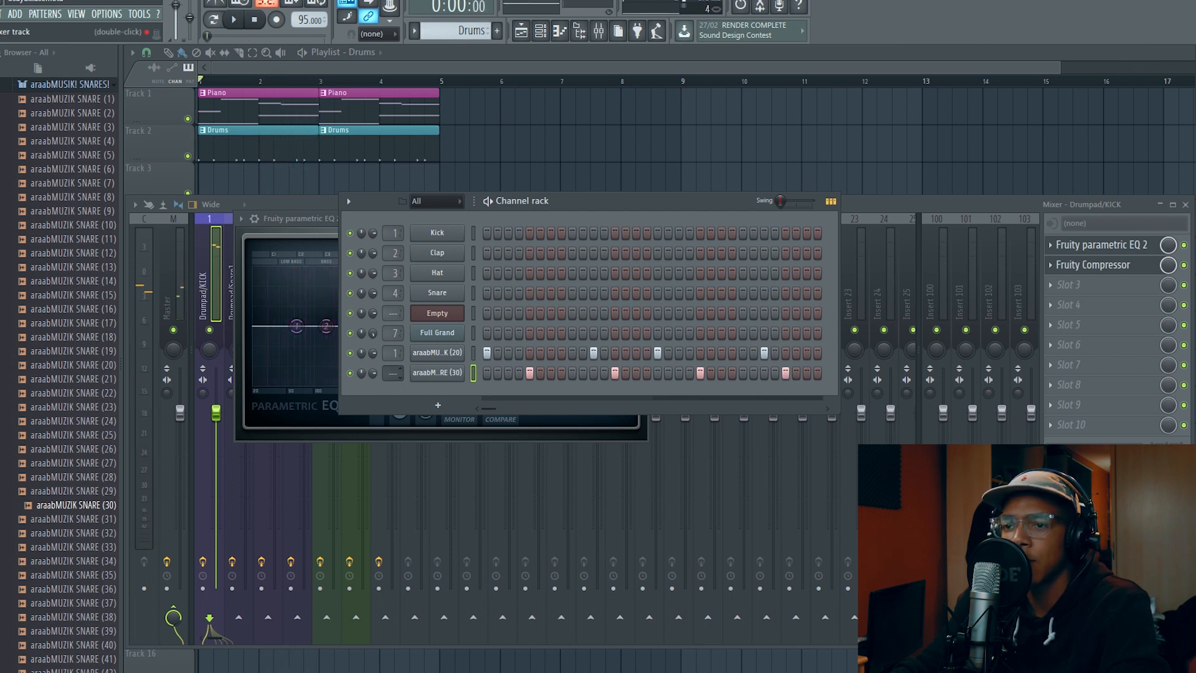
{"action": "scroll", "coordinate": [400, 373], "scroll_direction": "up", "scroll_amount": 1}
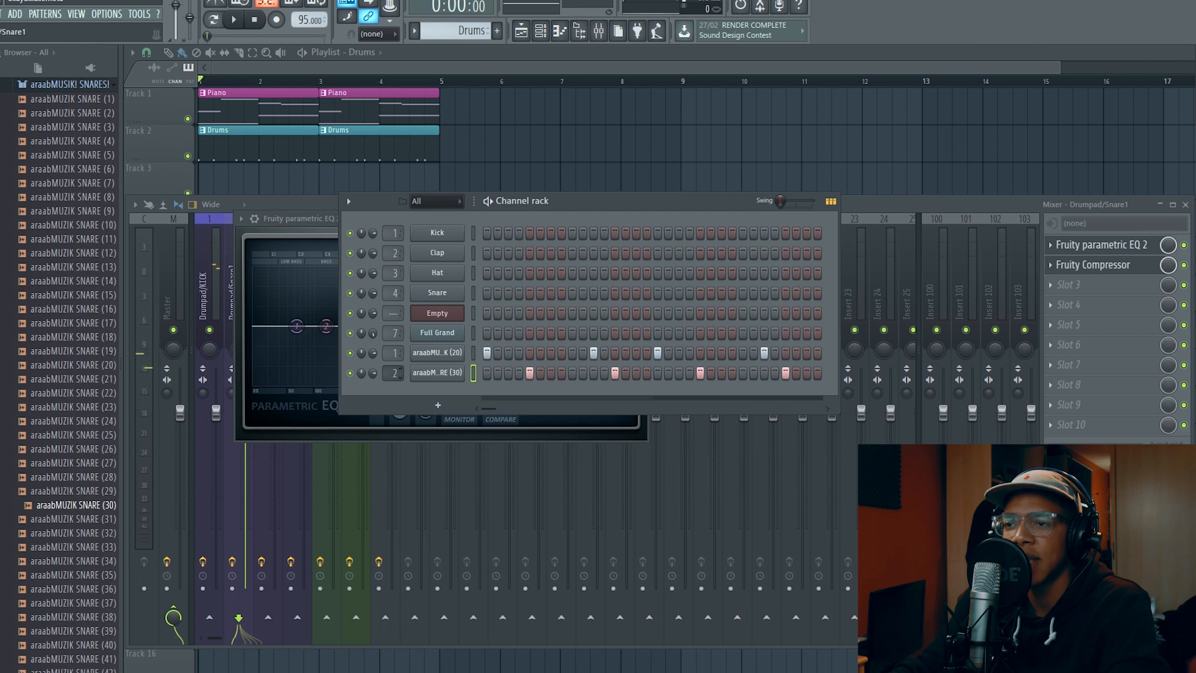
{"action": "left_click", "coordinate": [889, 209]}
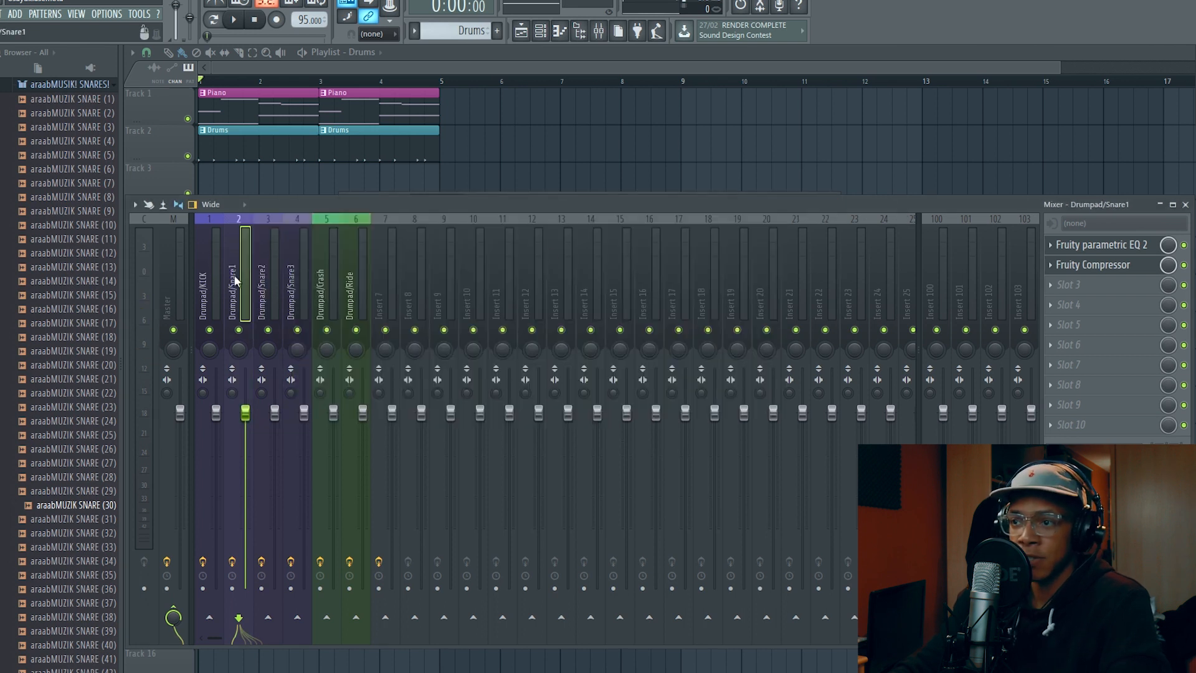
In the Drumpad/Snare1 track's Fruity parametric EQ 2, pull band 1 down to cut the lows and dip band 6 slightly around 3594 Hz
{"action": "left_click", "coordinate": [1108, 246]}
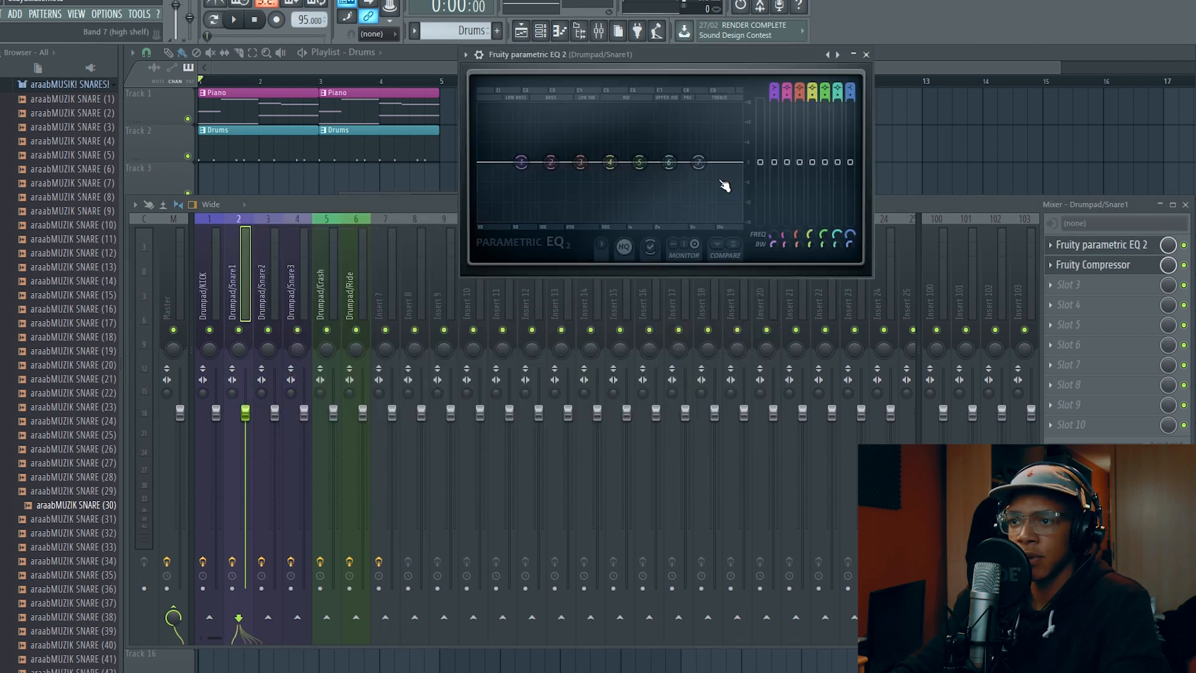
{"action": "mouse_move", "coordinate": [760, 162]}
{"action": "left_mouse_down"}
{"action": "mouse_move", "coordinate": [761, 221]}
{"action": "mouse_move", "coordinate": [760, 162]}
{"action": "left_mouse_up"}
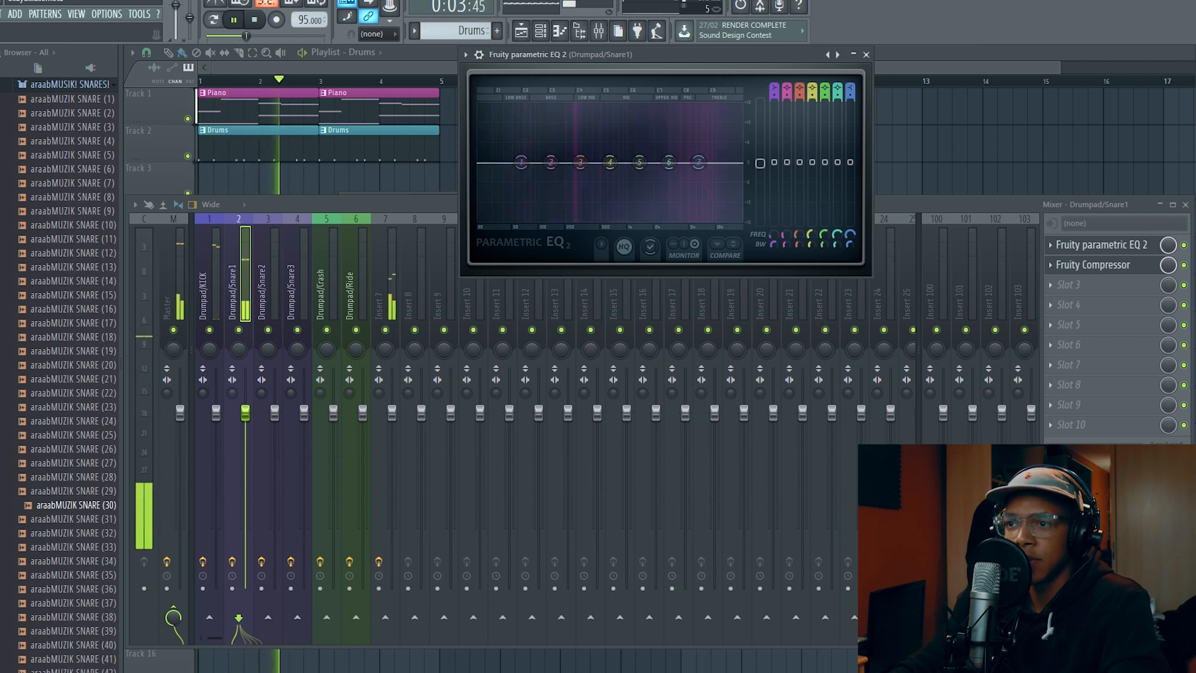
{"action": "left_click_drag", "start_coordinate": [521, 163], "coordinate": [527, 220]}
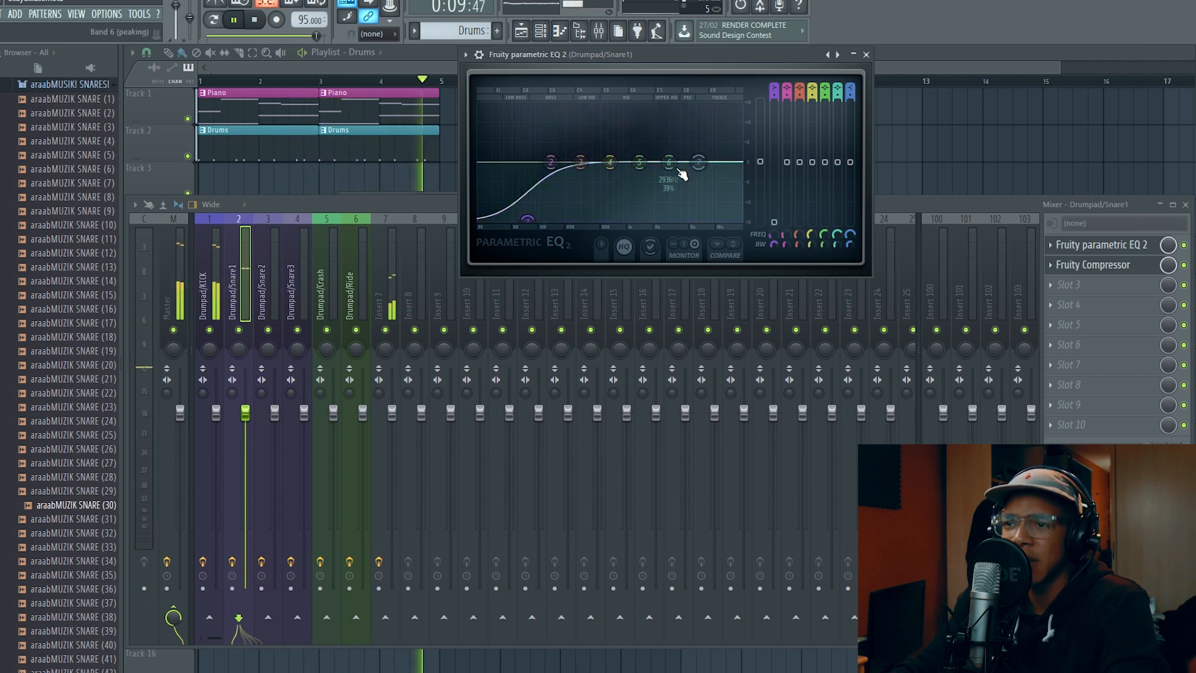
{"action": "left_click_drag", "start_coordinate": [669, 162], "coordinate": [677, 175]}
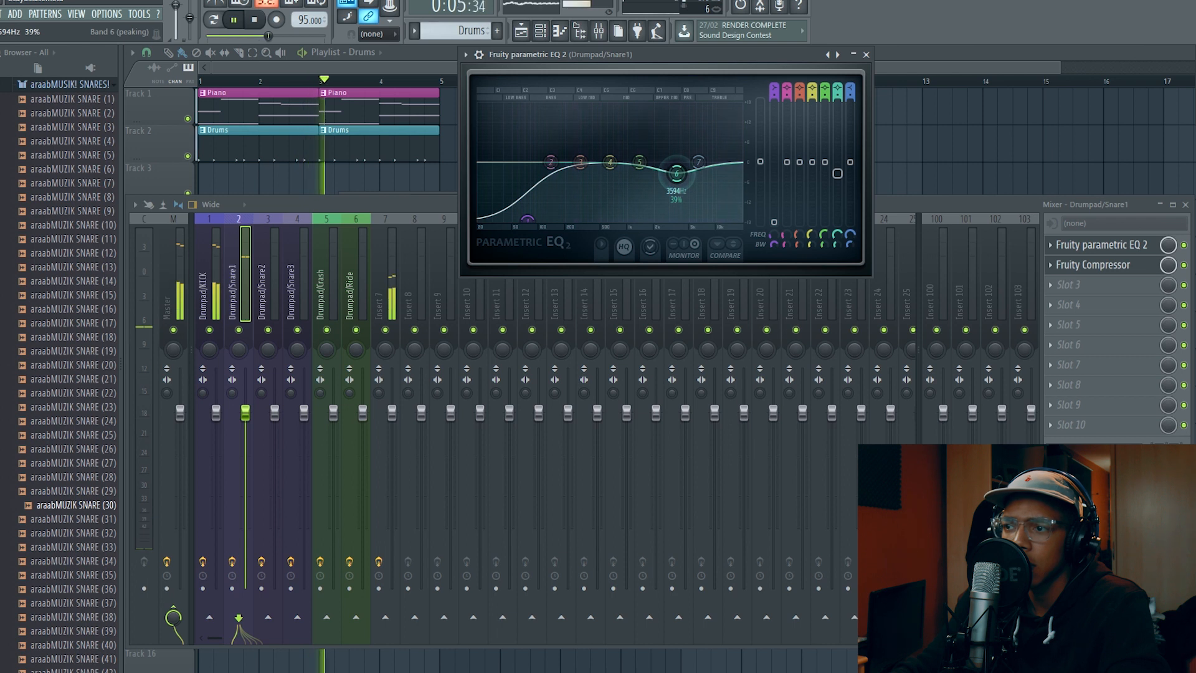
Add Fruity Reeverb 2 to slot 3 of the Drumpad/Snare1 track, raising its early reflections and low cut and slightly lowering the wet level
{"action": "left_click", "coordinate": [1062, 294]}
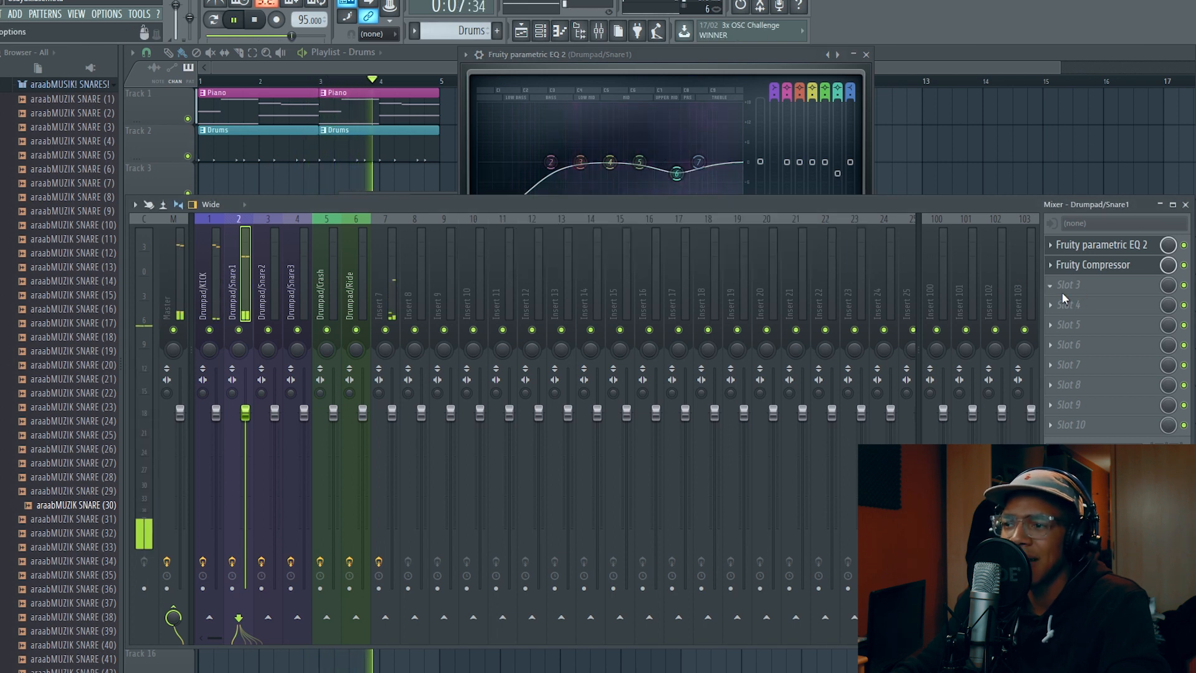
{"action": "left_click", "coordinate": [1086, 172]}
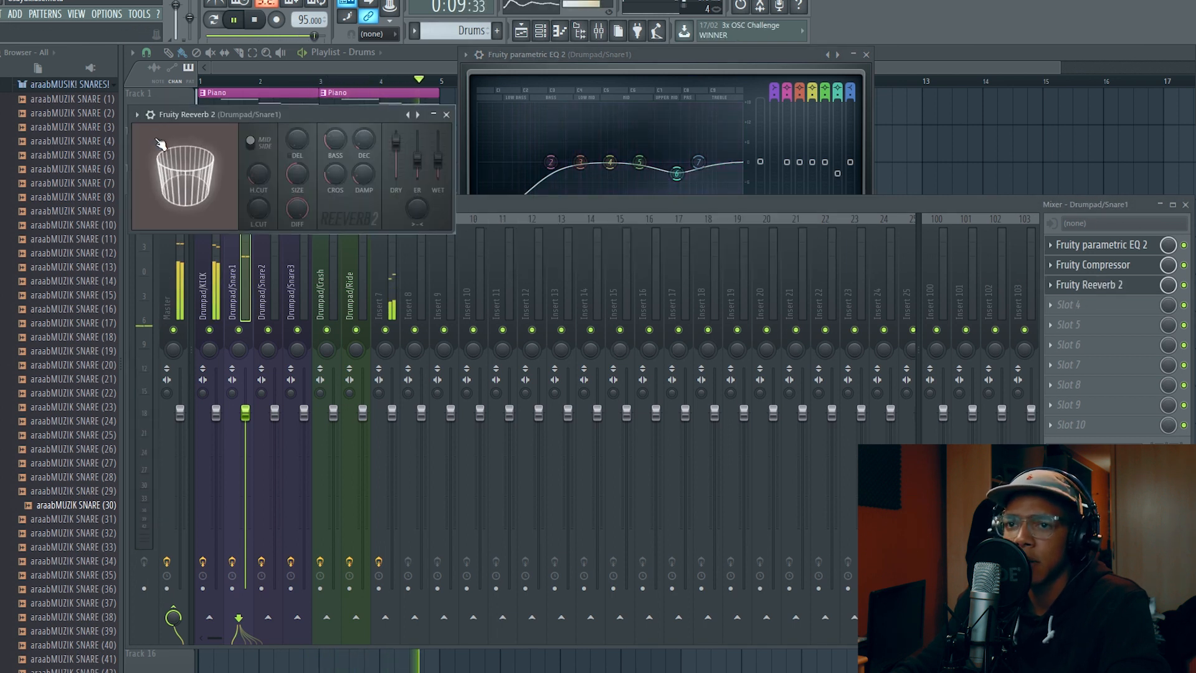
{"action": "left_click_drag", "start_coordinate": [418, 160], "coordinate": [417, 142]}
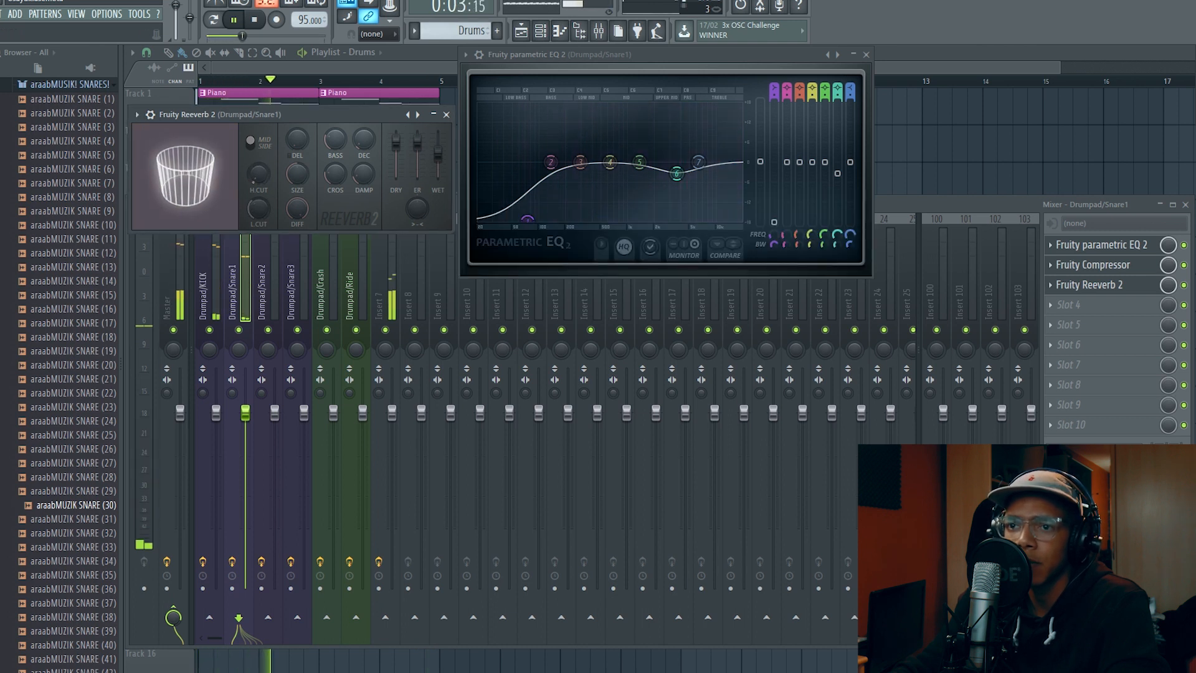
{"action": "left_click_drag", "start_coordinate": [251, 206], "coordinate": [250, 194]}
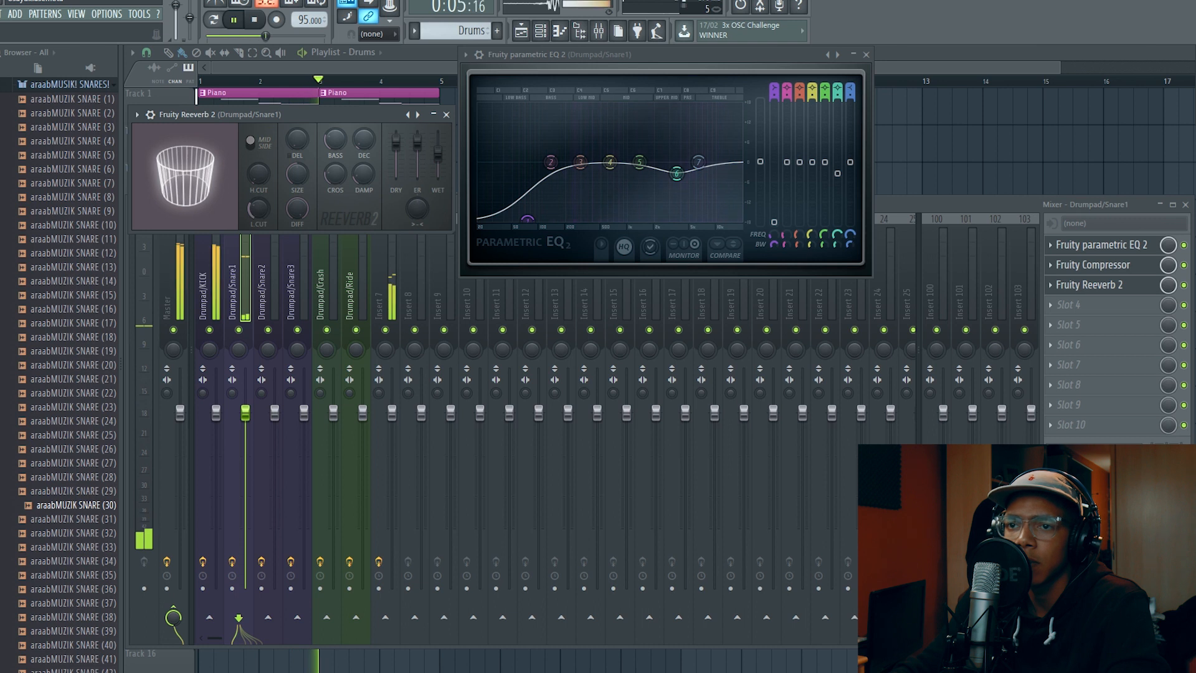
{"action": "left_click_drag", "start_coordinate": [438, 153], "coordinate": [439, 168]}
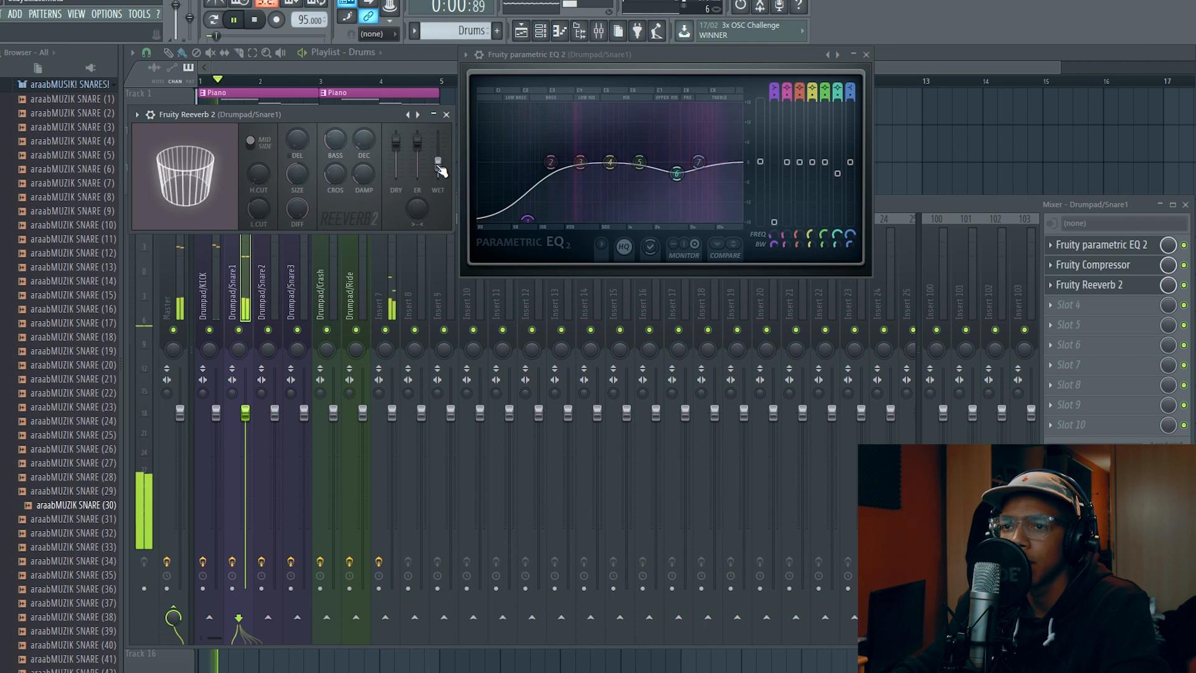
Stop playback and examine the araabMUZIK KICK (20) channel's miscellaneous and volume envelope settings, then close its window
{"action": "left_click", "coordinate": [375, 67]}
{"action": "key", "text": "space"}
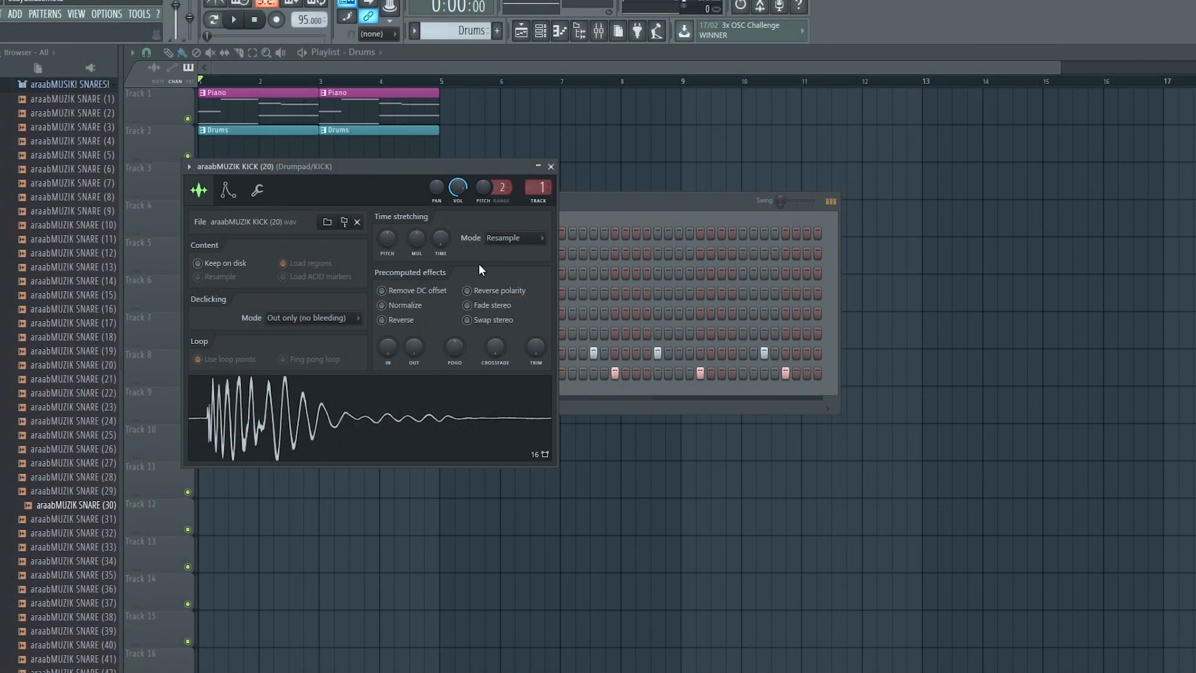
{"action": "left_click", "coordinate": [257, 191]}
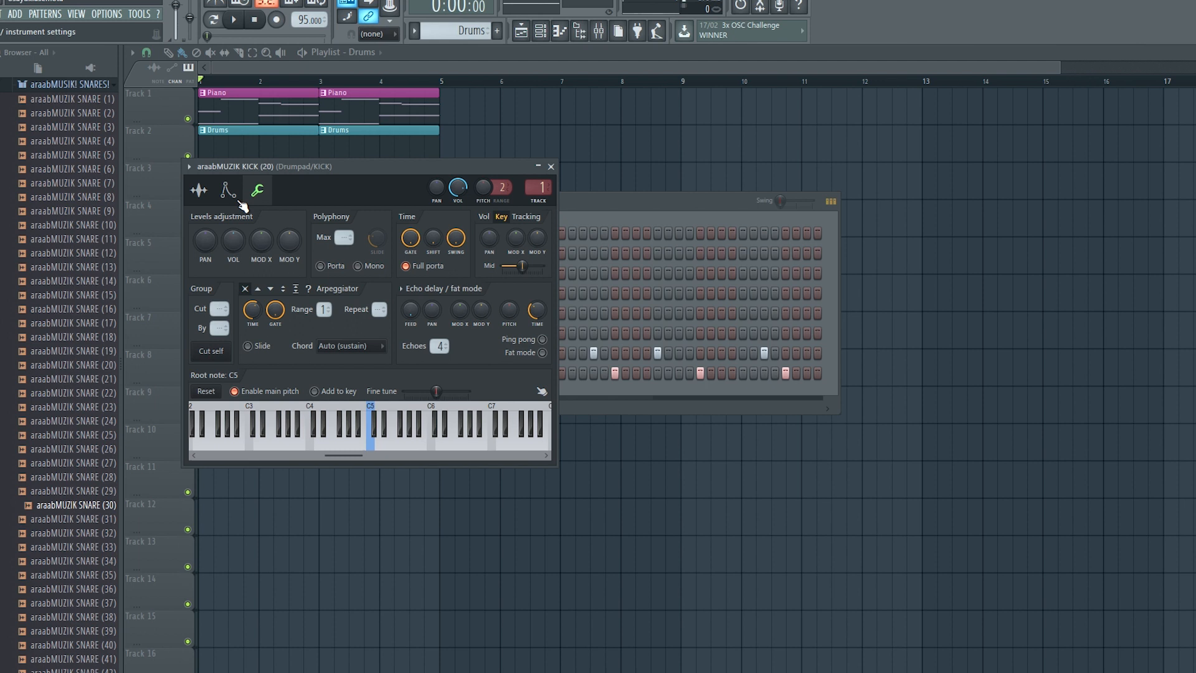
{"action": "left_click", "coordinate": [230, 193]}
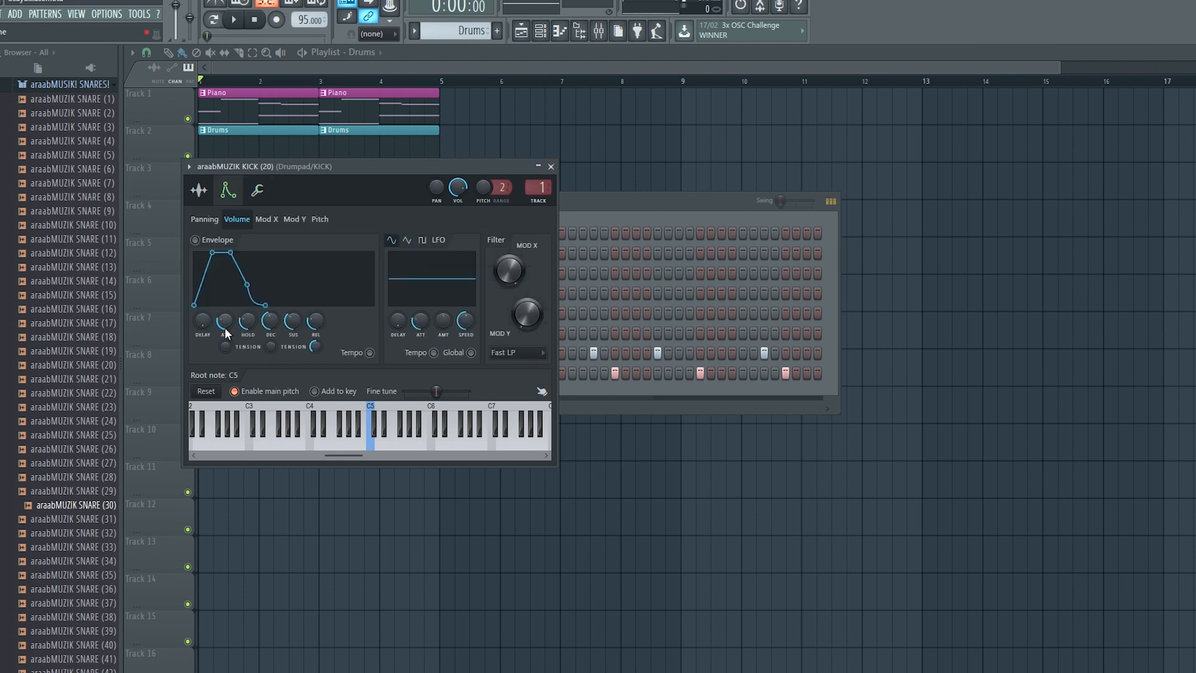
{"action": "left_click", "coordinate": [552, 167]}
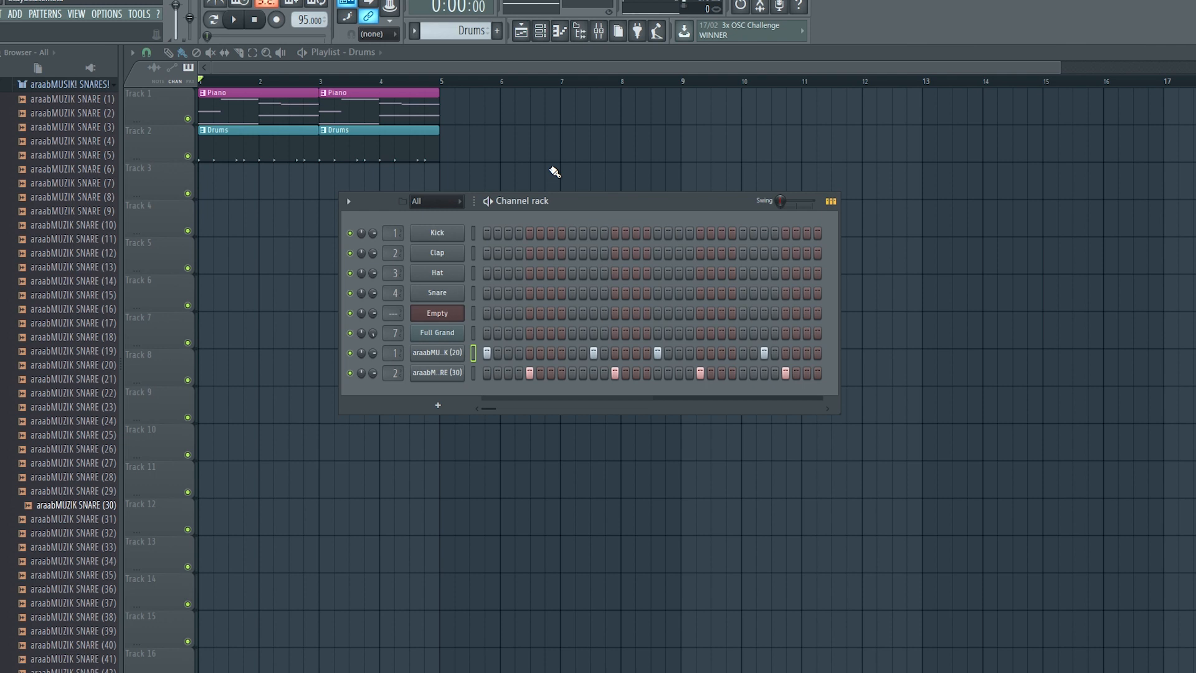